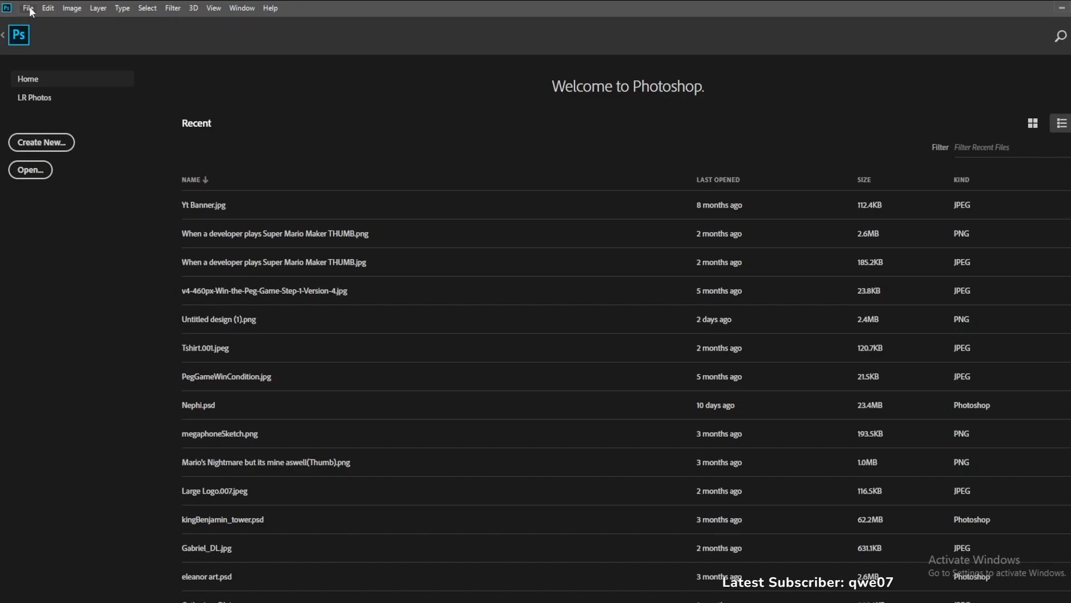
Create a new Letter document, 8.5 x 11 inches at 300 pixels/inch in RGB with a white background
left_click(29, 9)
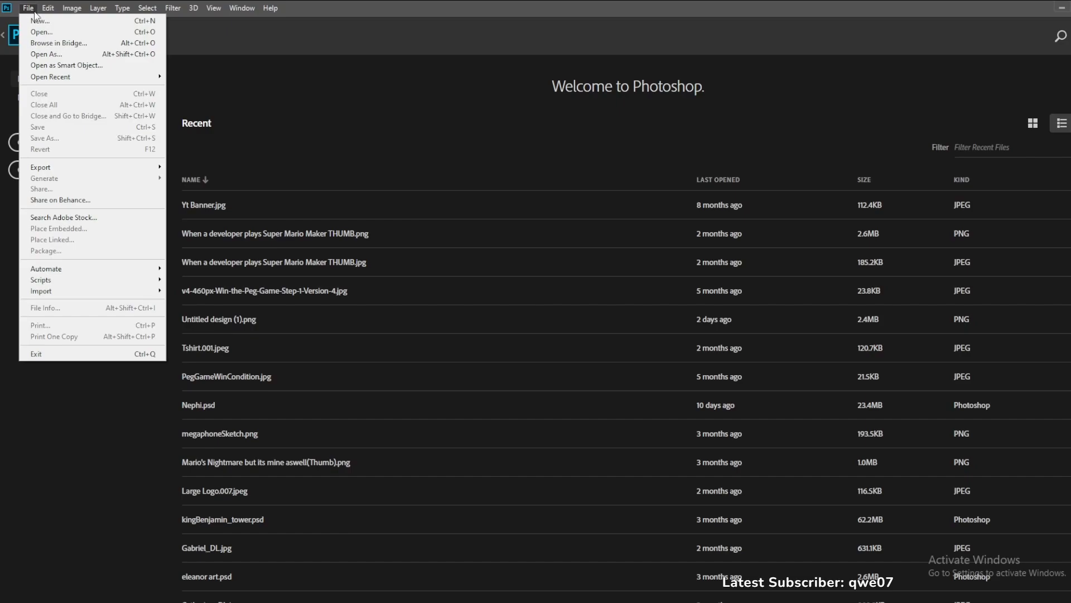
left_click(39, 21)
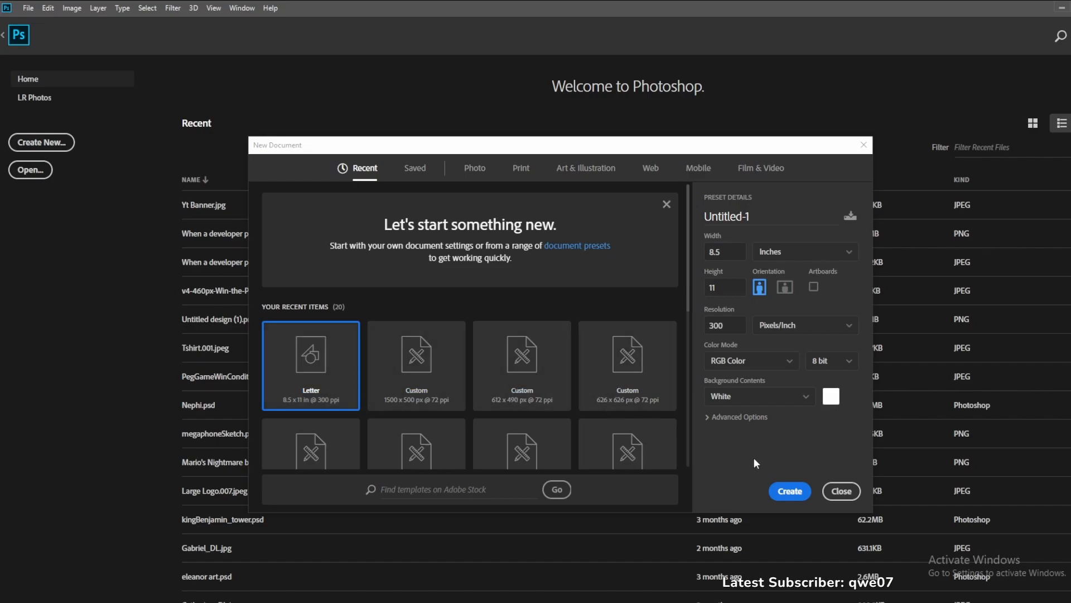
left_click(789, 490)
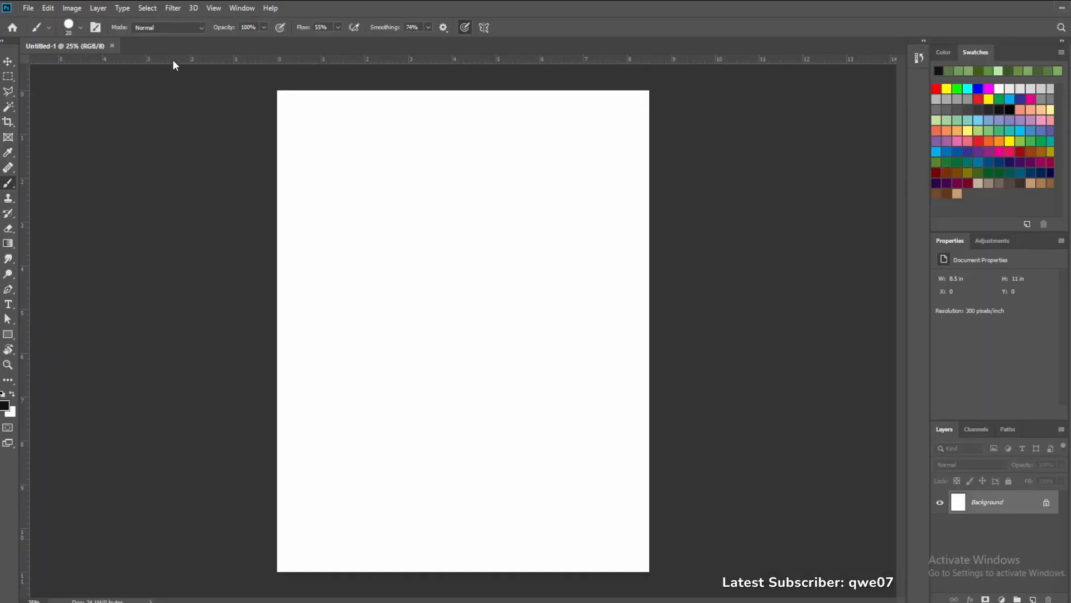
Open the sketch photo 20240210_123014.jpg from the Downloads folder
left_click(27, 8)
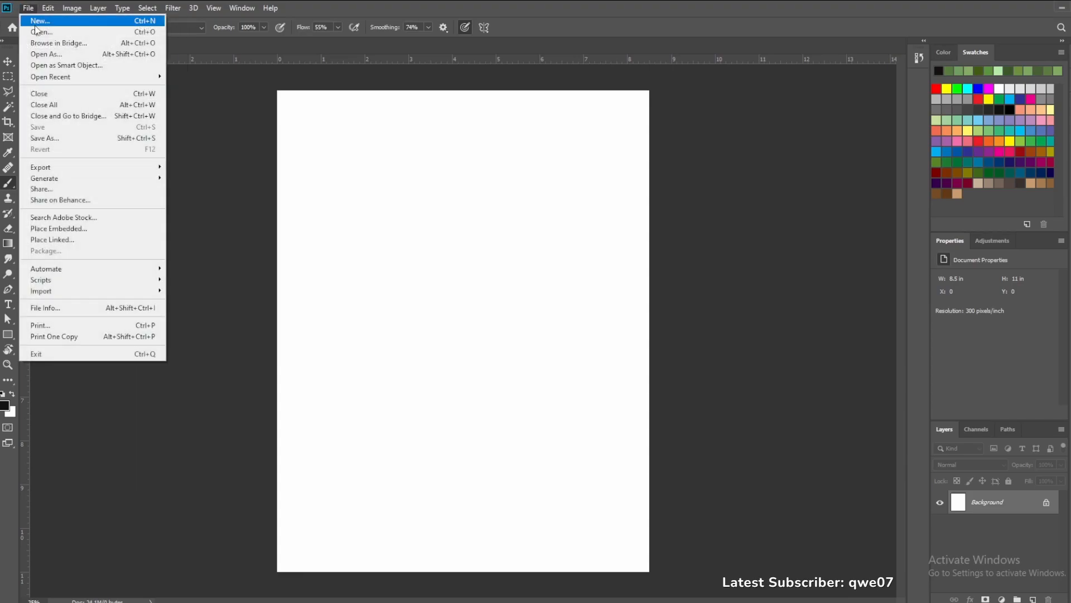
left_click(36, 32)
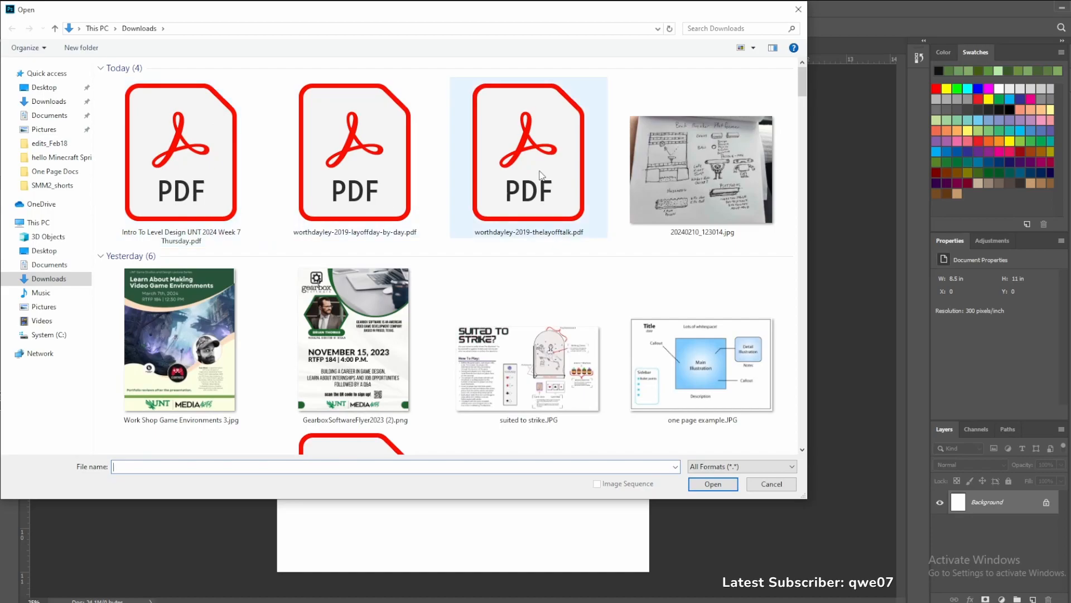
left_click(680, 185)
left_click(714, 484)
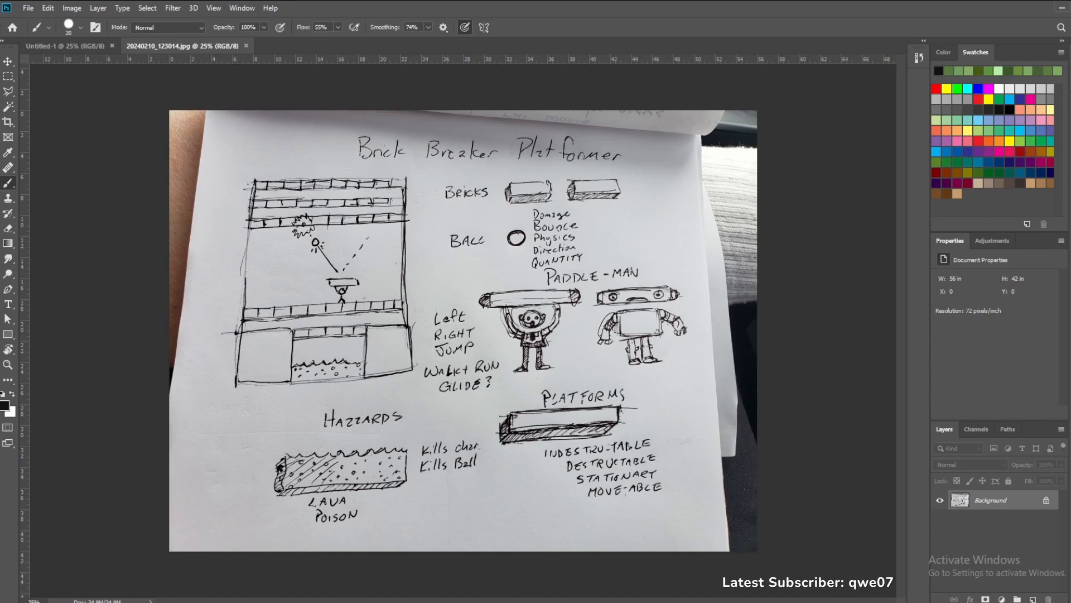
Copy the entire sketch photo and paste it into the Untitled-1 document
key("ctrl+a")
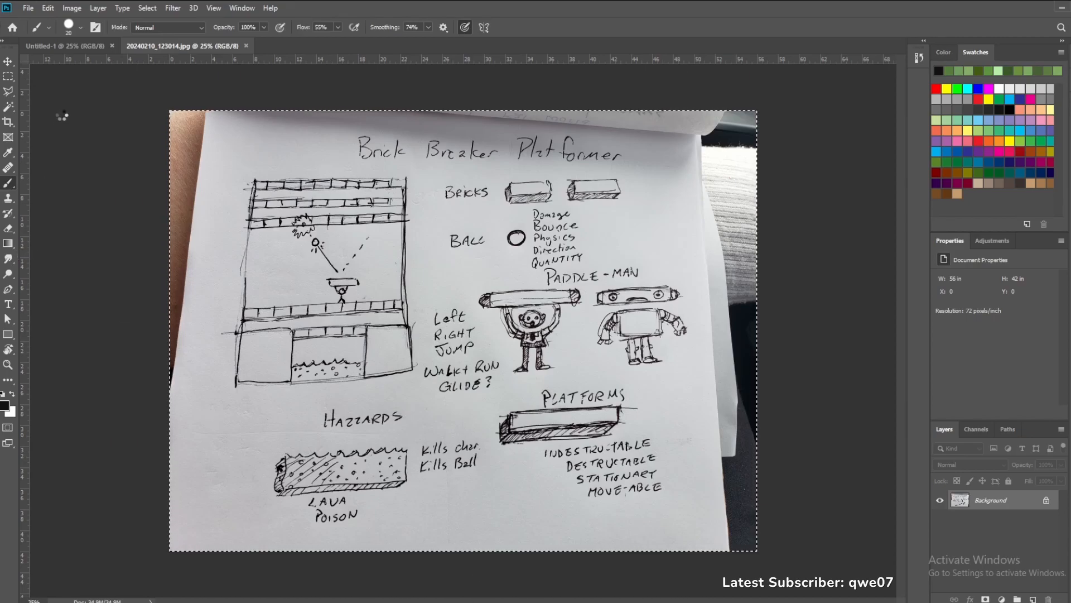
left_click(83, 50)
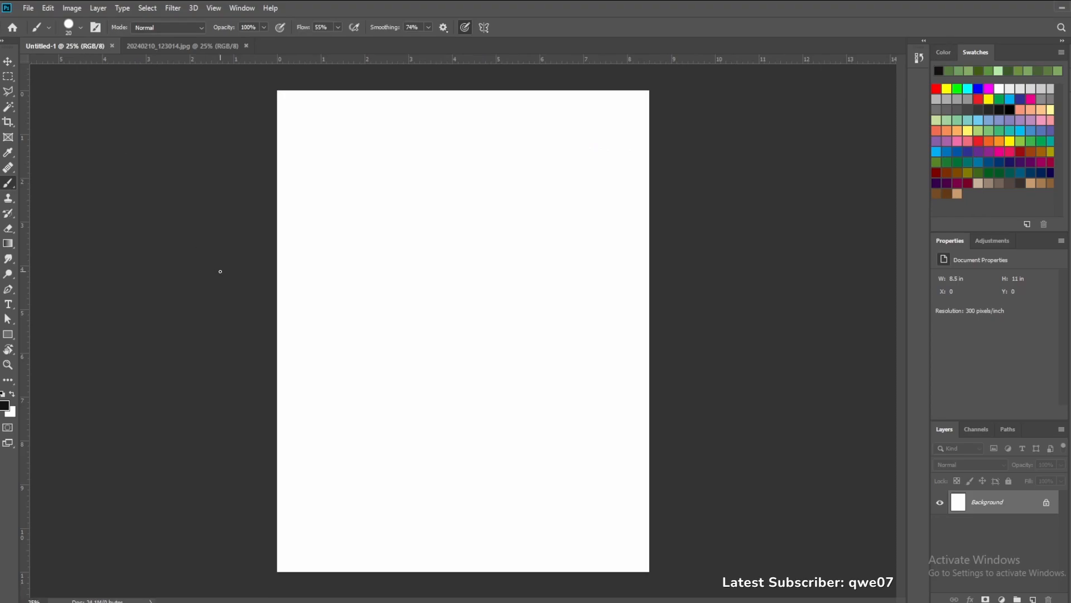
key("ctrl+v")
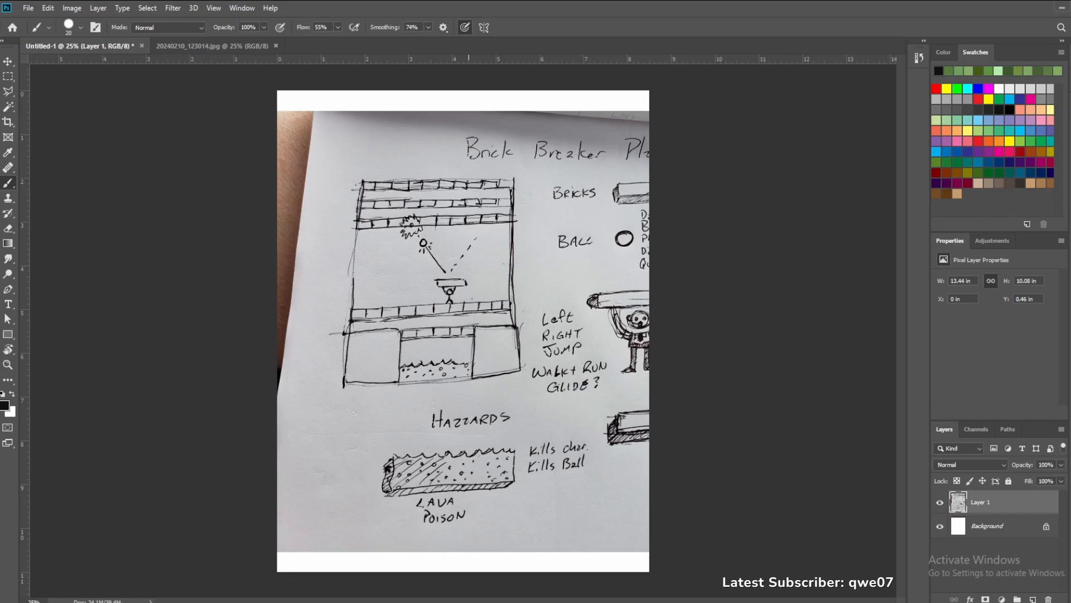
mouse_move(293, 601)
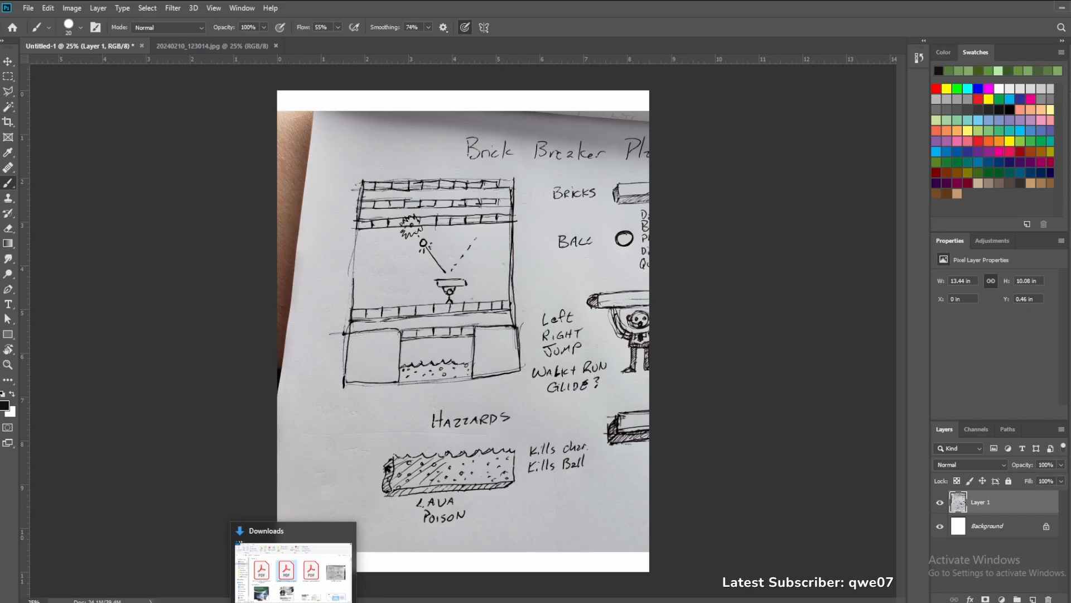
mouse_move(208, 602)
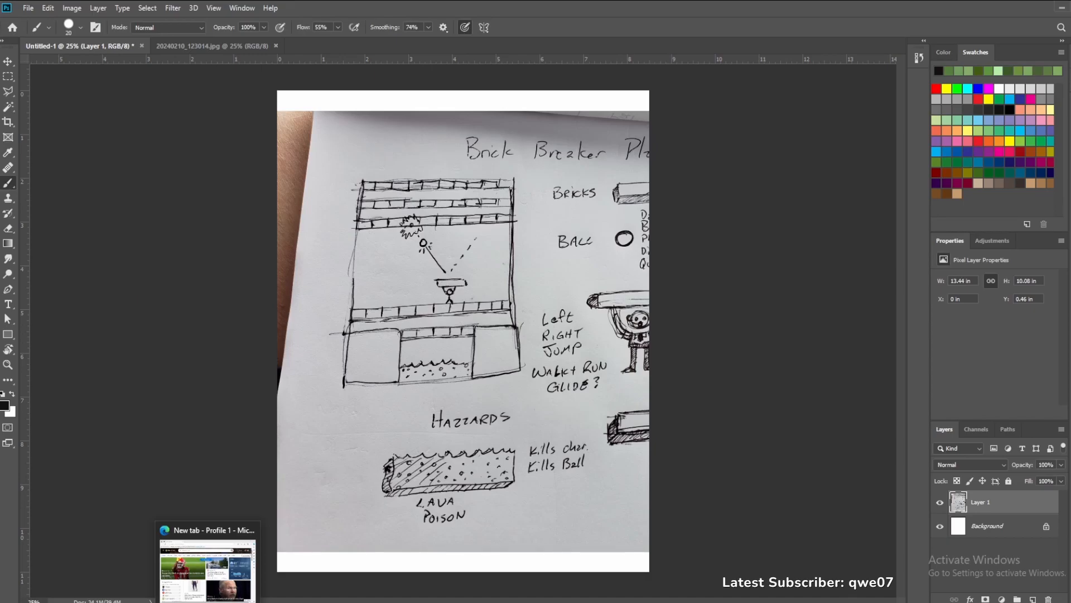
Free Transform the pasted photo to about 60.57% and position it inside the page width, above the middle of the page's lower half
left_click(48, 8)
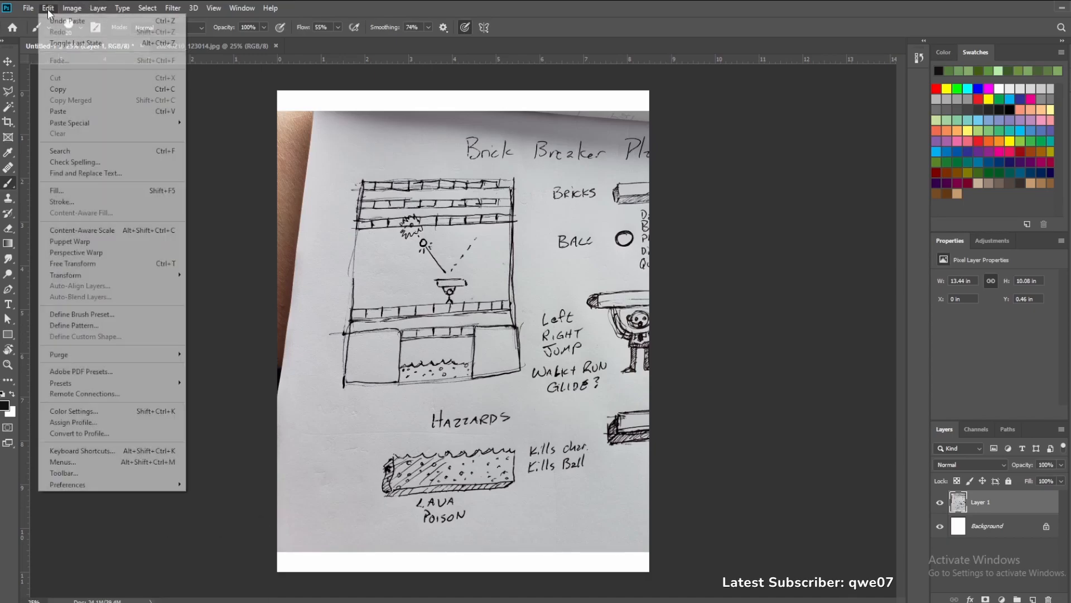
left_click(81, 263)
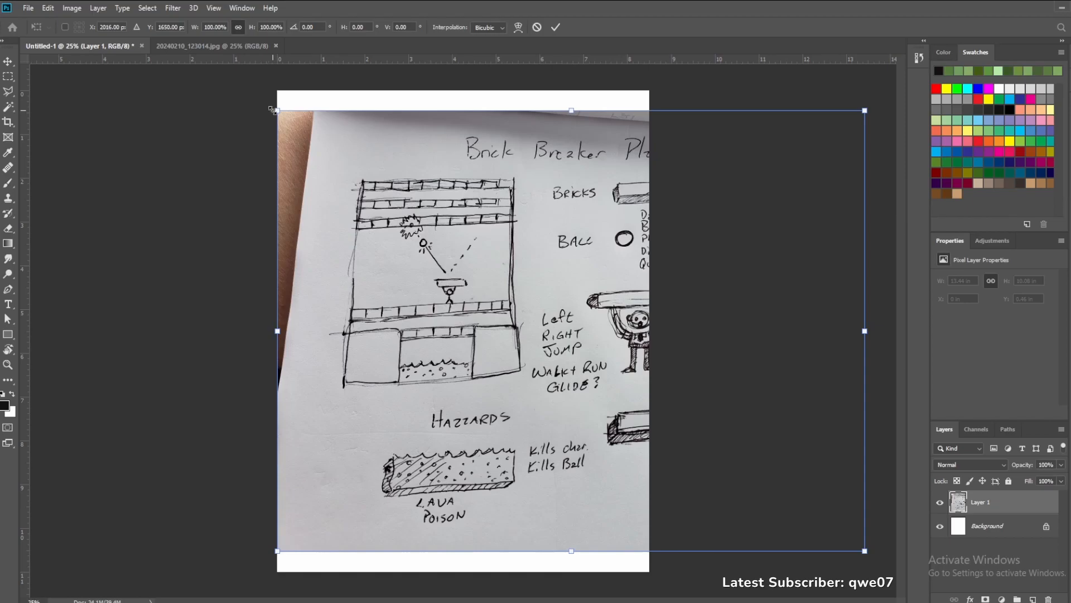
left_click_drag(278, 110, 507, 310)
left_click_drag(566, 352, 342, 249)
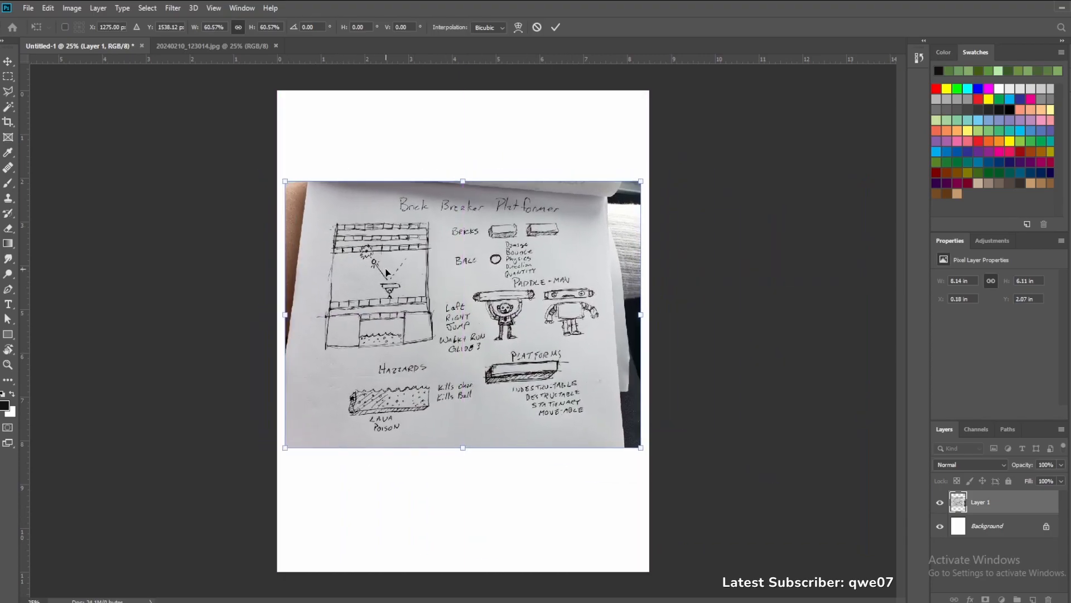
key("Return")
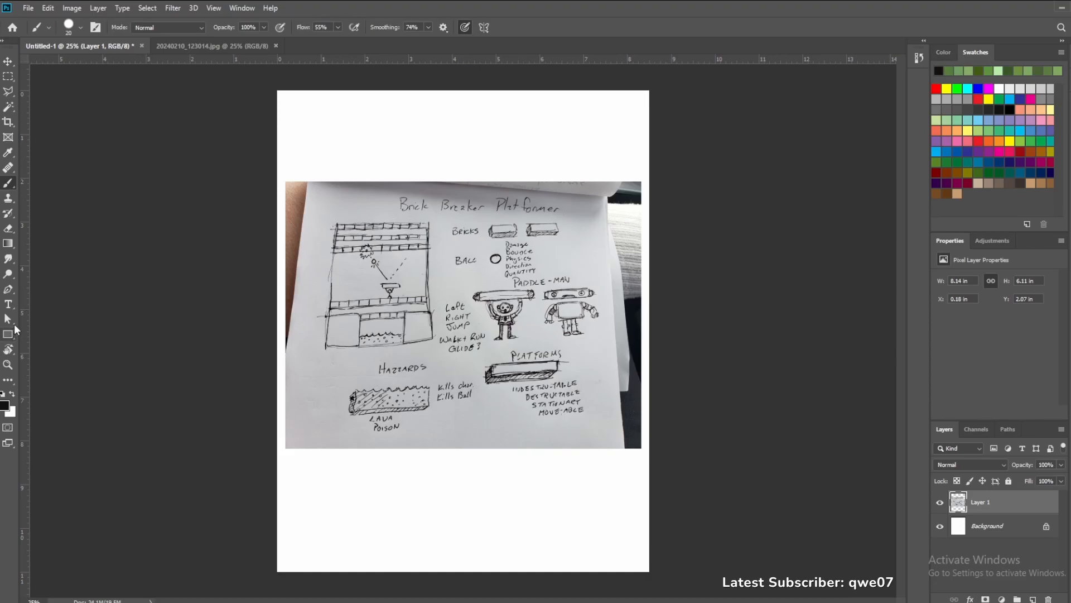
Place two vertical guides at about 1.1 and 3.6 inches, along both sides of the game-screen sketch
left_click_drag(24, 324, 325, 326)
left_click_drag(24, 317, 434, 324)
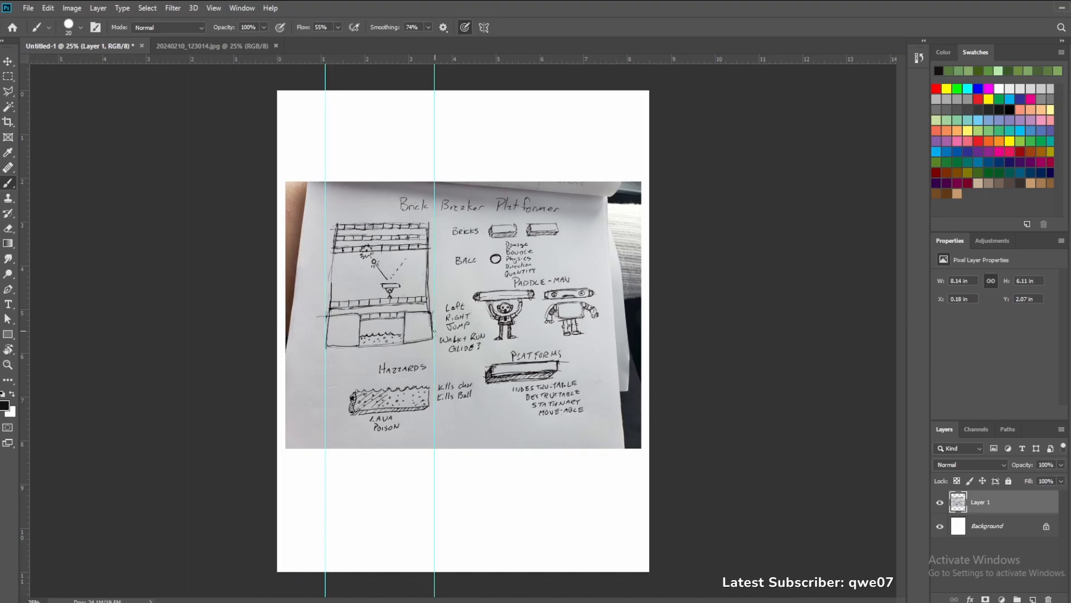
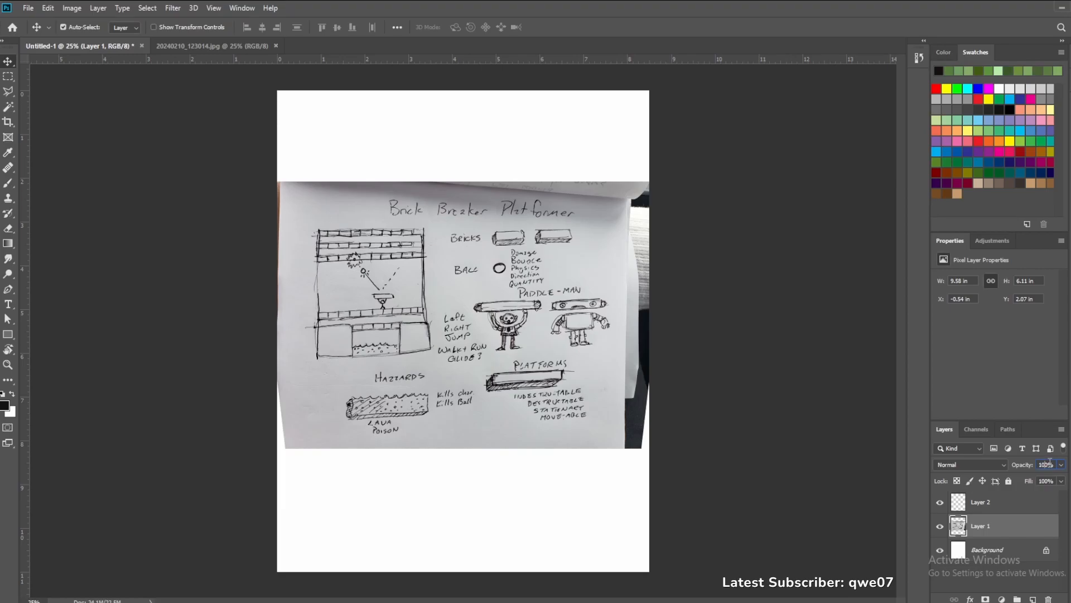
Set the opacity of Layer 1, the sketch photo, to 50%
type("5")
key("Return")
type("0")
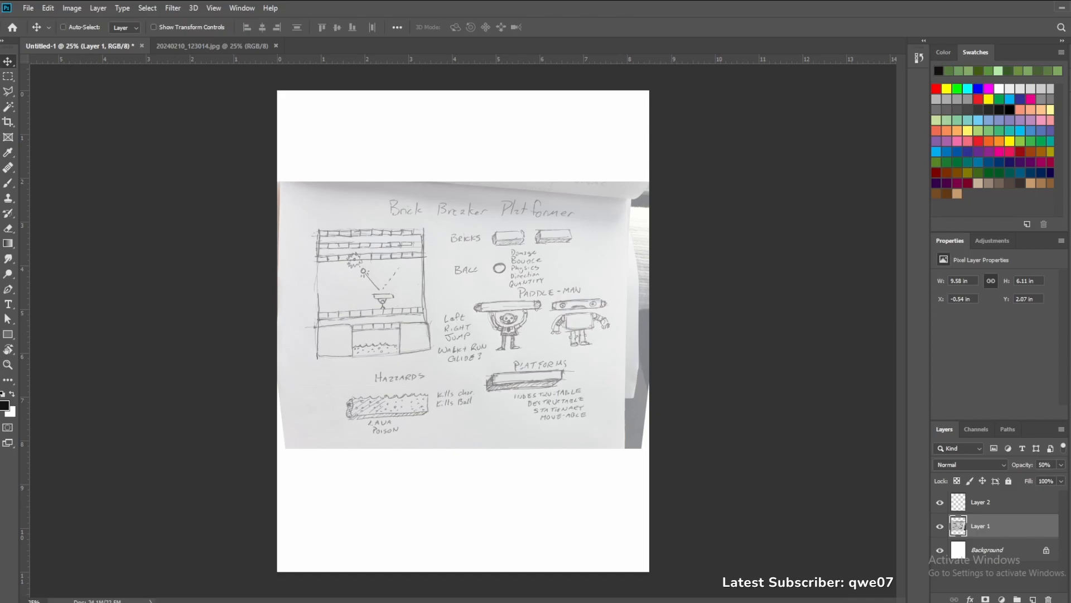
Draw a closed, roughly circular path about 0.9 inch wide with the Pen tool over the game-screen sketch's left edge
key("ctrl+plus")
key("ctrl+plus")
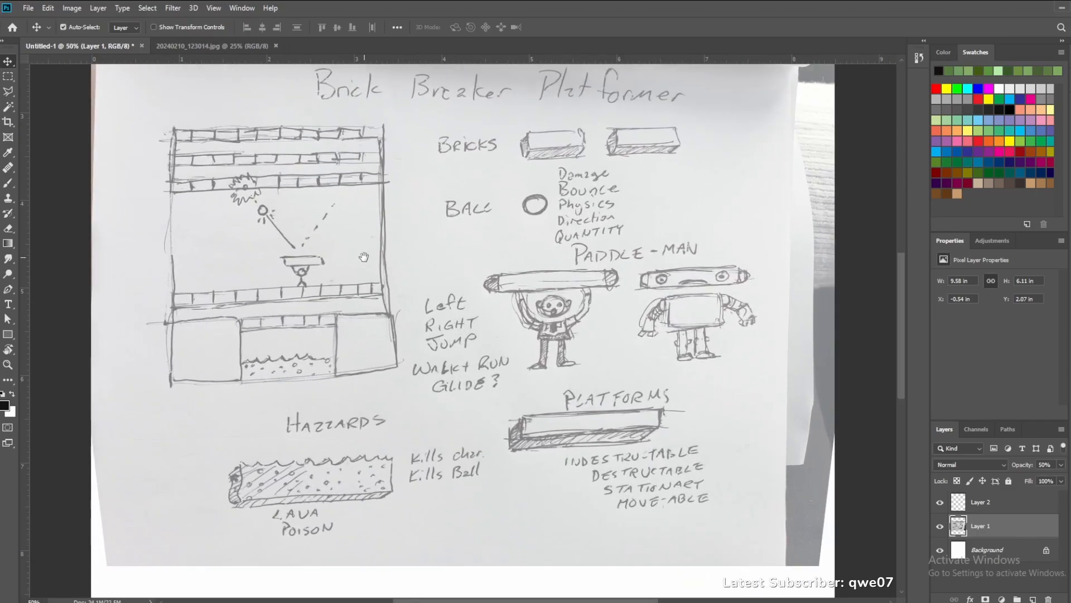
left_click_drag(364, 256, 466, 319)
key("ctrl")
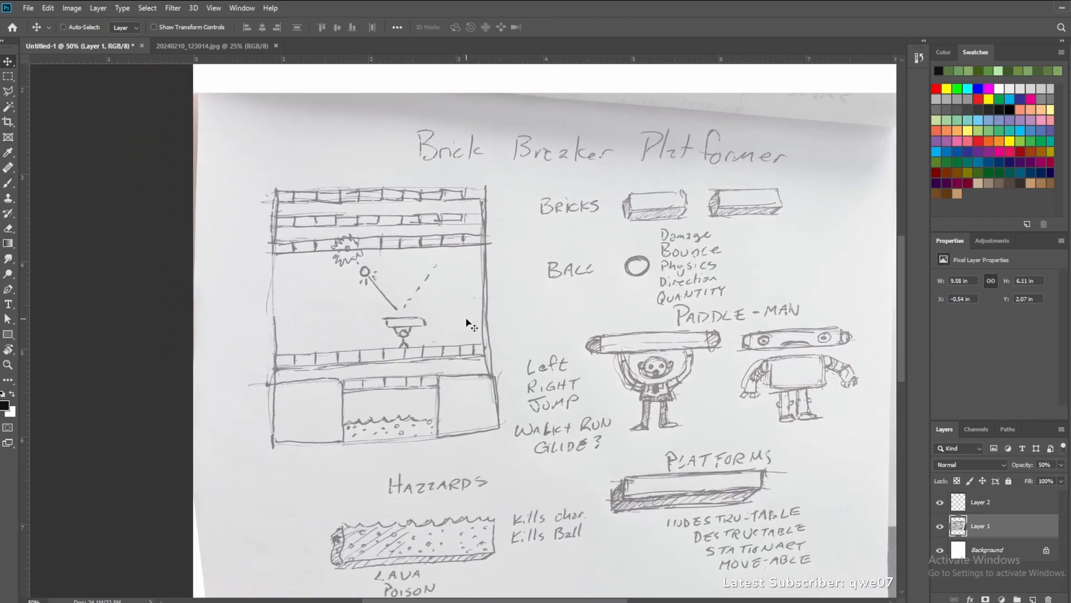
left_click(466, 325, "ctrl")
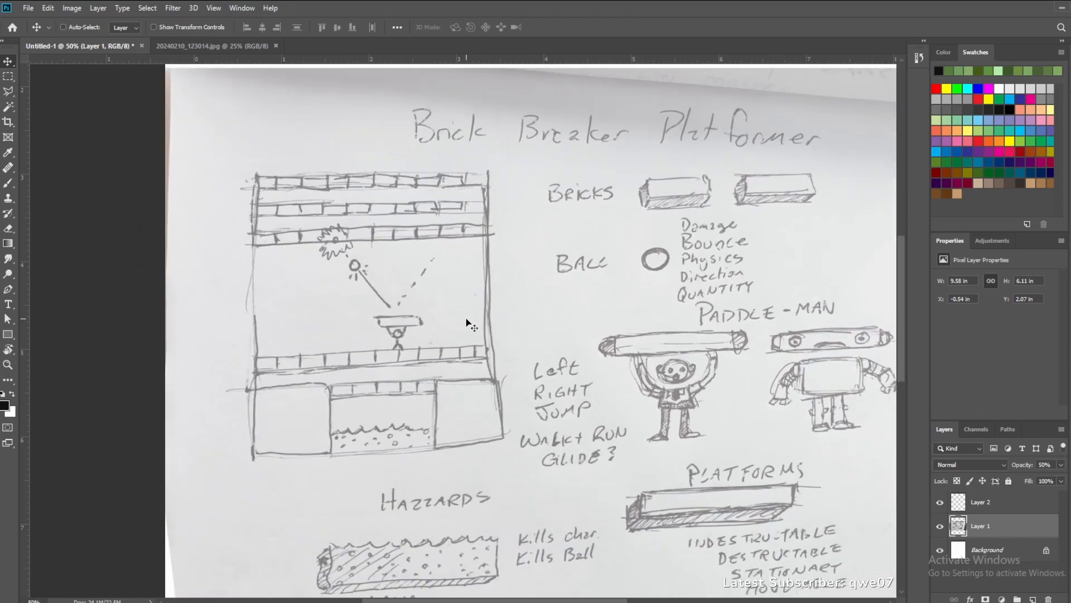
left_click_drag(463, 325, 515, 352)
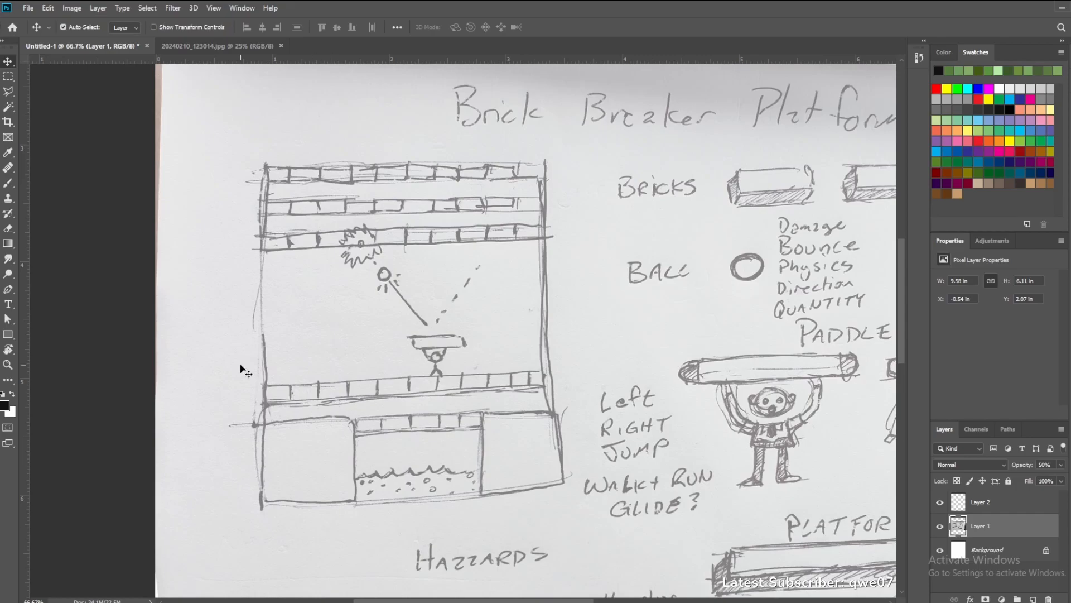
left_click(9, 291)
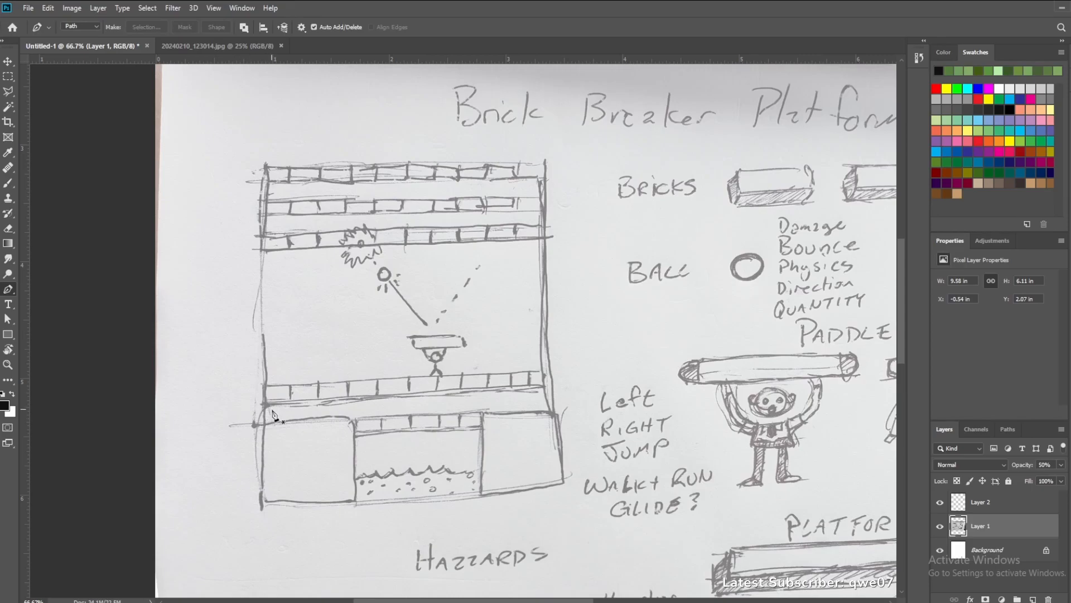
left_click(244, 391)
left_click_drag(314, 338, 324, 322)
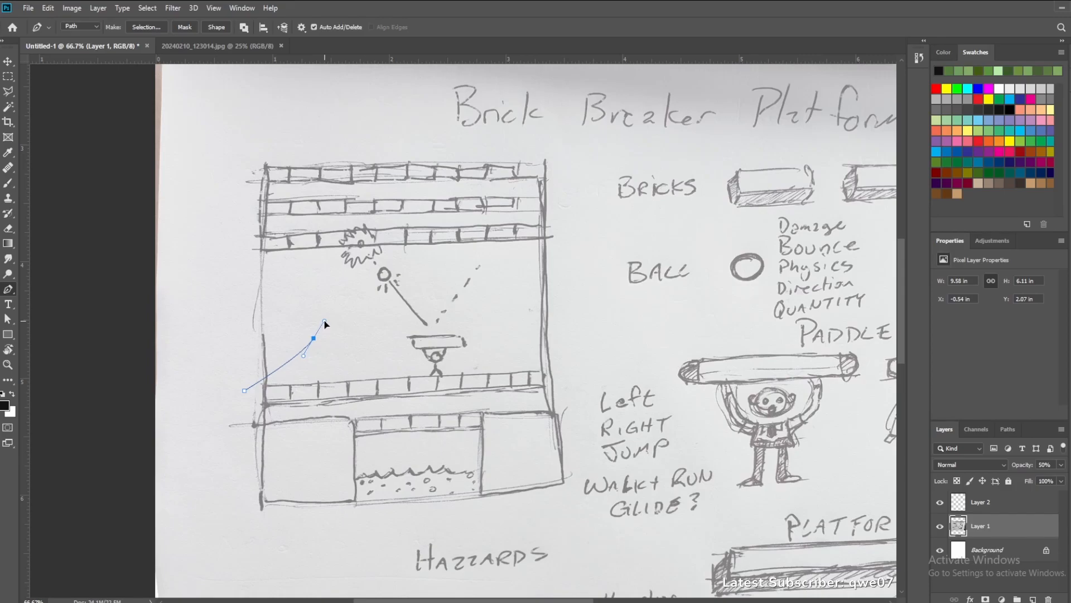
left_click_drag(324, 322, 315, 282)
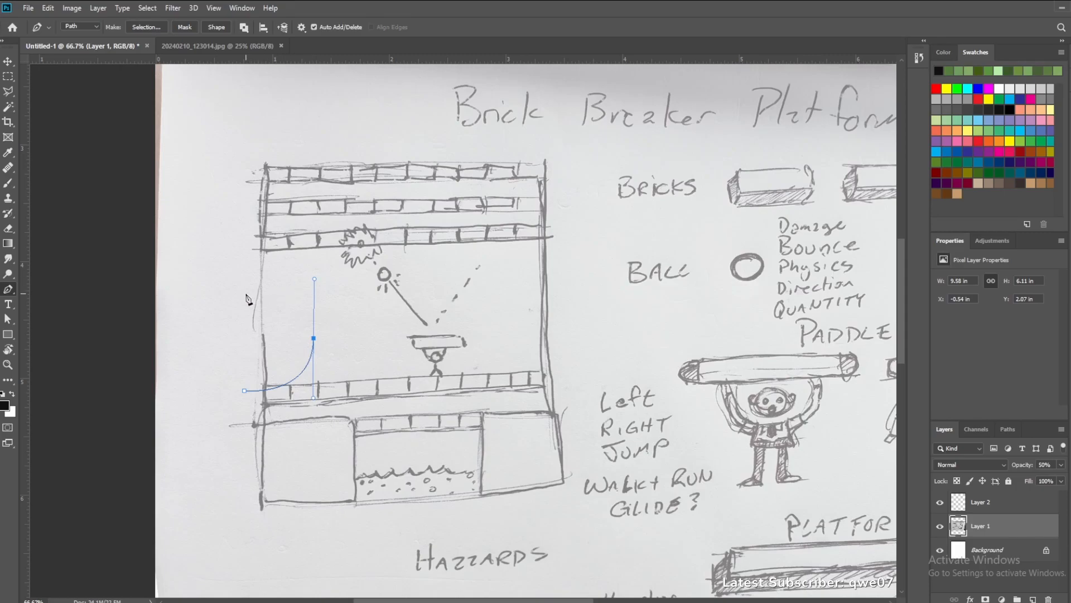
mouse_move(245, 288)
left_mouse_down()
mouse_move(218, 289)
mouse_move(228, 300)
left_mouse_up()
left_click_drag(212, 346, 218, 379)
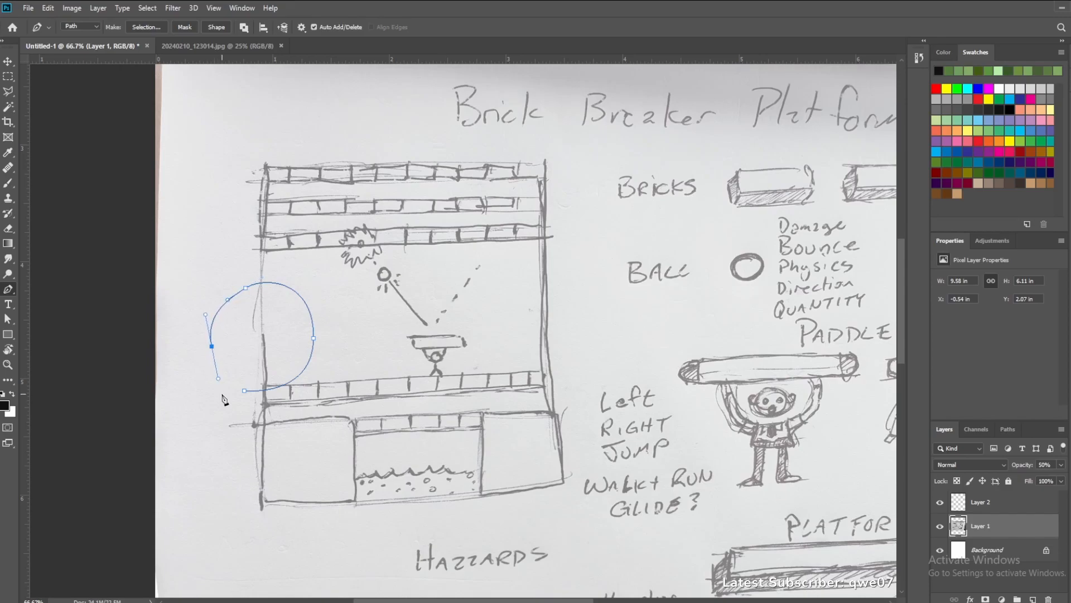
left_click(245, 391)
Try freehand brush strokes circling the paddle area of the game-screen sketch, and undo both the strokes and the circular path
left_click(9, 183)
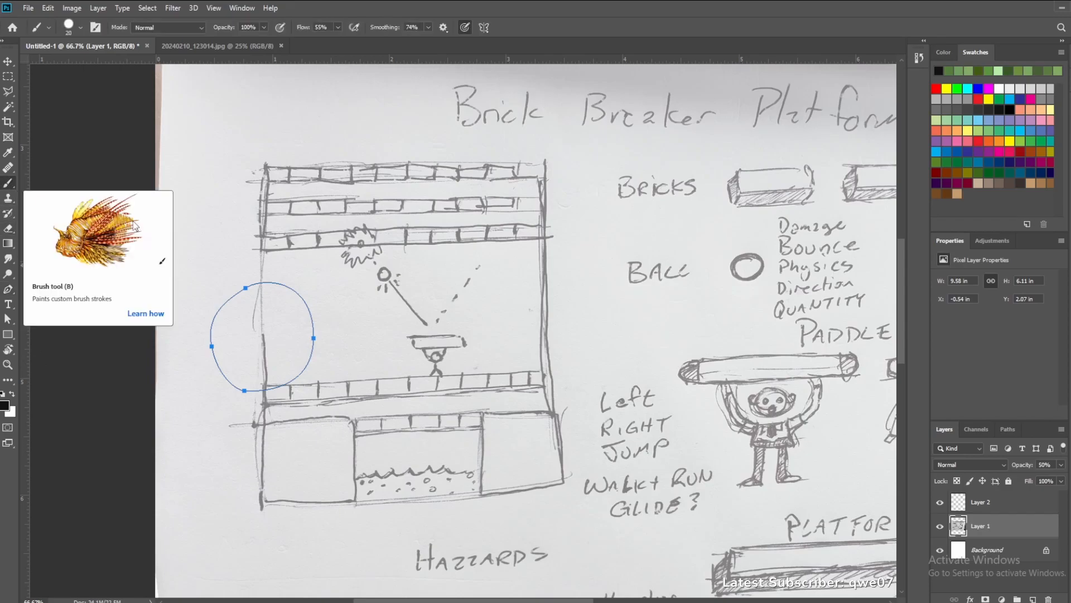
left_click_drag(548, 252, 435, 275)
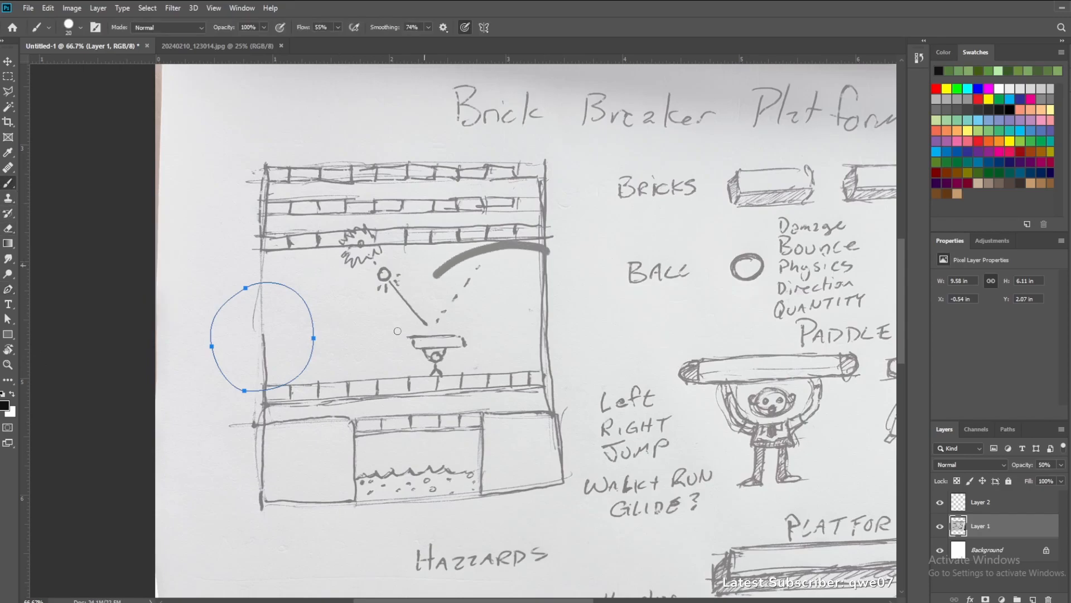
mouse_move(398, 331)
left_mouse_down()
mouse_move(450, 384)
mouse_move(569, 342)
mouse_move(552, 260)
mouse_move(510, 247)
left_mouse_up()
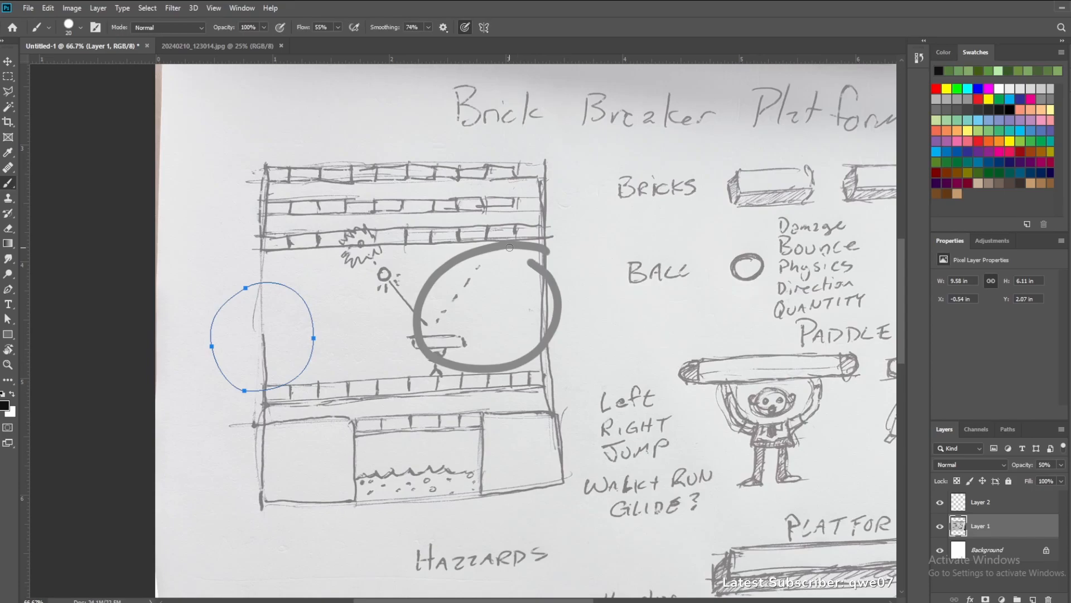
key("ctrl+z")
key("ctrl+z")
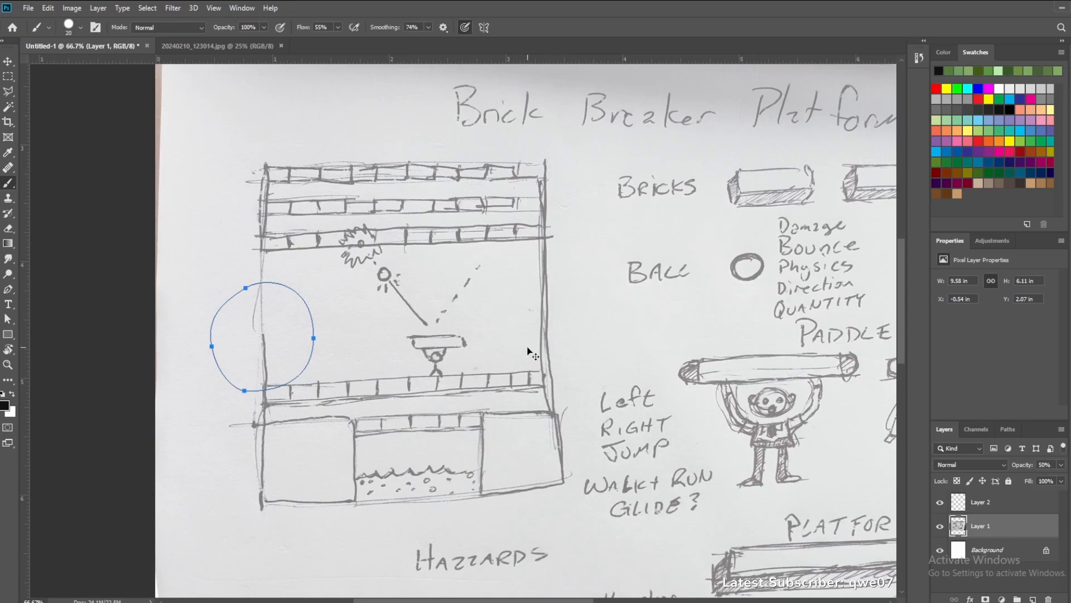
key("ctrl+z")
key("ctrl+z")
key("ctrl+z")
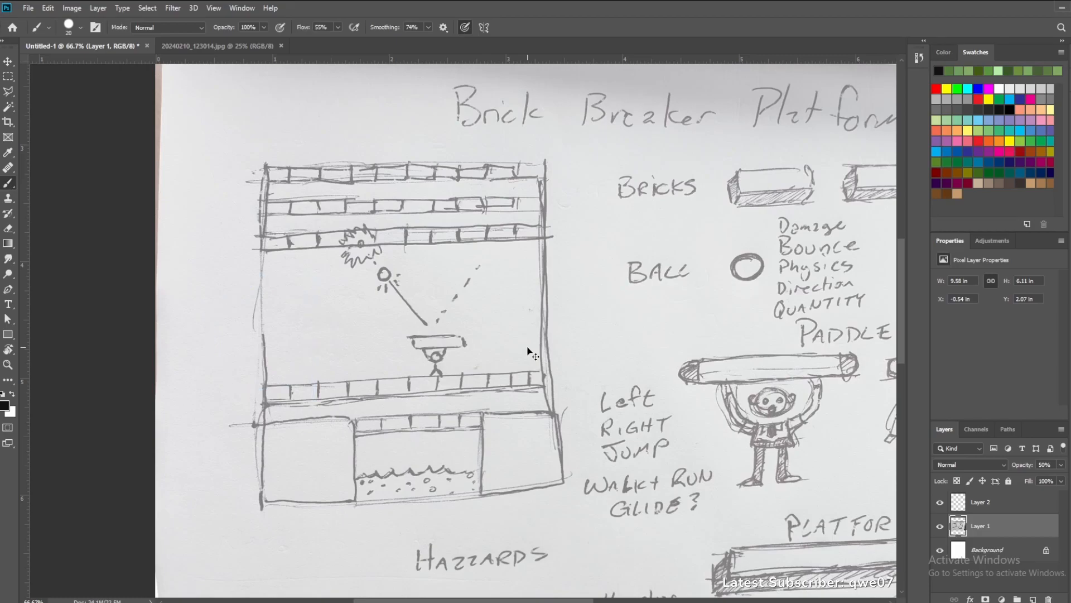
Make Layer 2 active and test the brush with a large freehand loop over the game-screen sketch, undoing the loop
left_click(1030, 506)
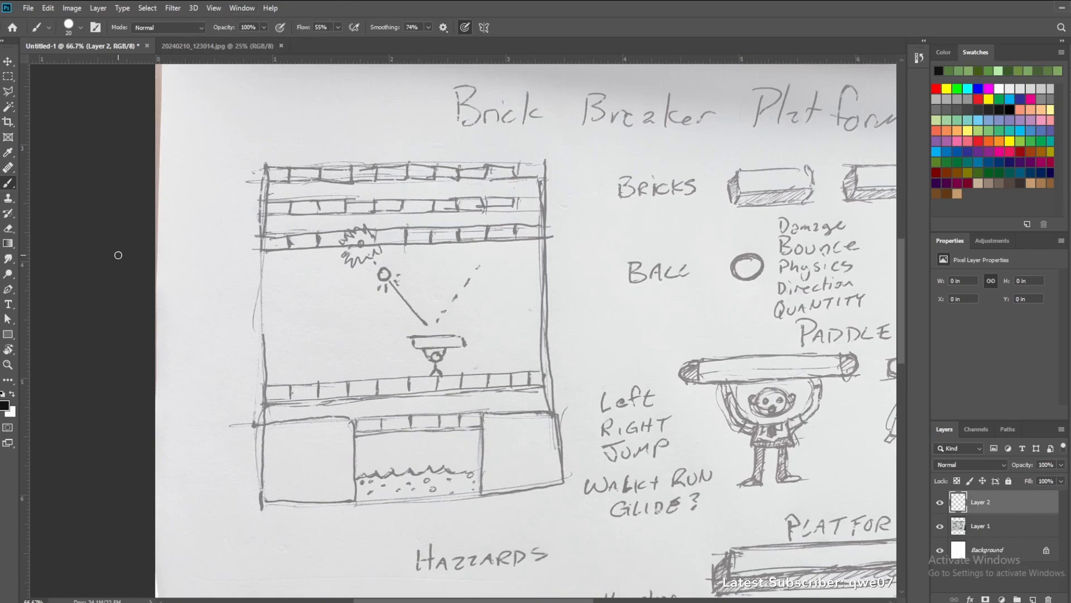
left_click(4, 405)
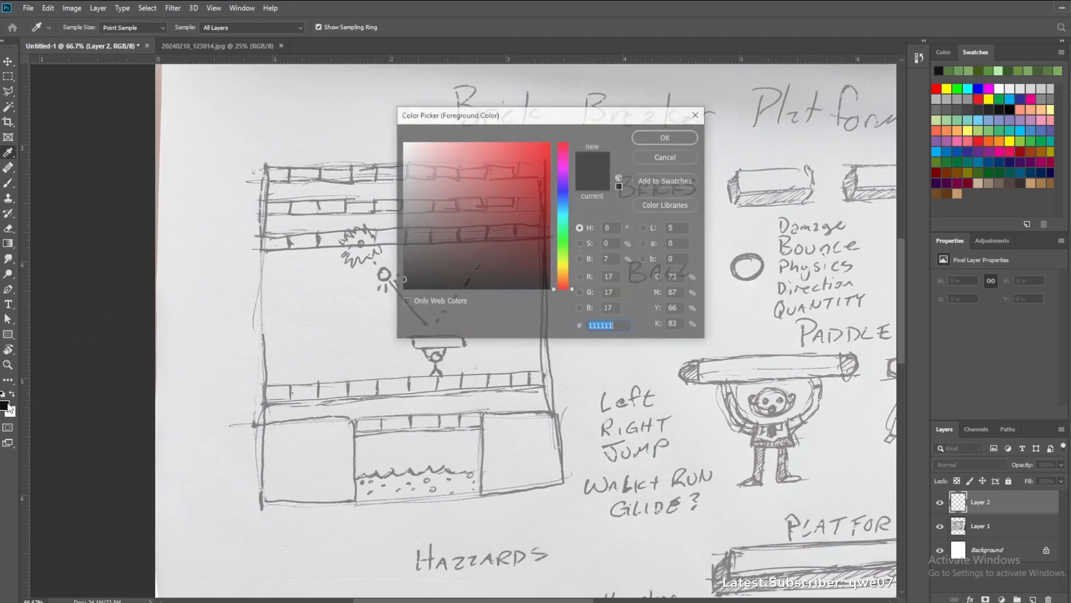
left_click(698, 114)
mouse_move(489, 191)
left_mouse_down()
mouse_move(438, 184)
mouse_move(291, 334)
mouse_move(475, 406)
mouse_move(410, 84)
mouse_move(369, 167)
left_mouse_up()
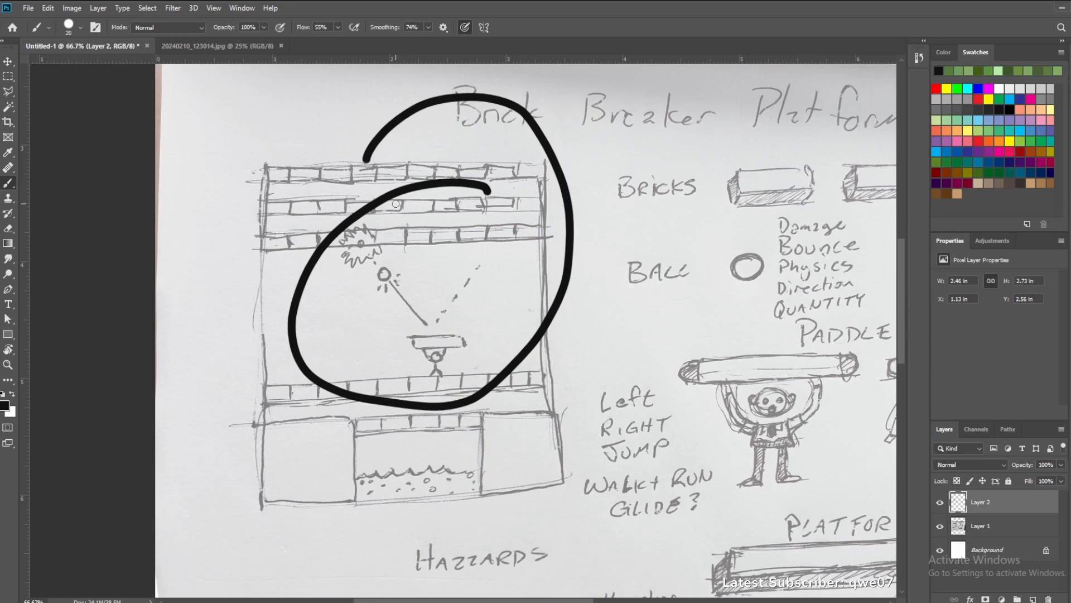
key("ctrl+z")
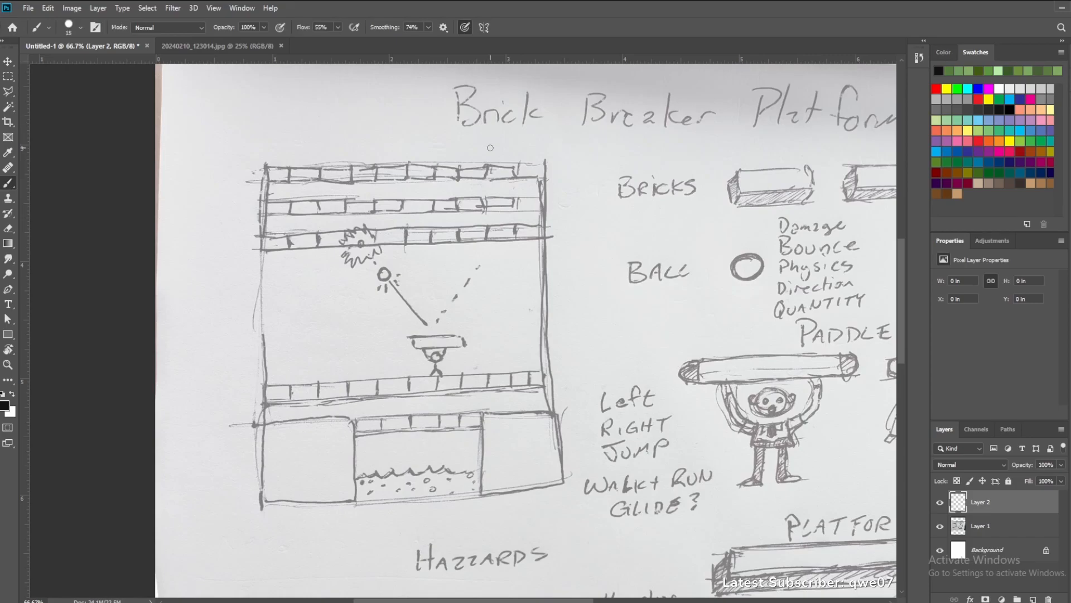
Try a straight 15 px brush line tracing the right wall of the game-screen sketch, and undo it
key("bracketright")
key("bracketright")
key("bracketright")
key("bracketright")
key("bracketleft")
key("bracketleft")
key("bracketleft")
key("bracketleft")
key("bracketleft")
key("bracketleft")
key("bracketleft")
key("bracketright")
left_click_drag(546, 161, 569, 500)
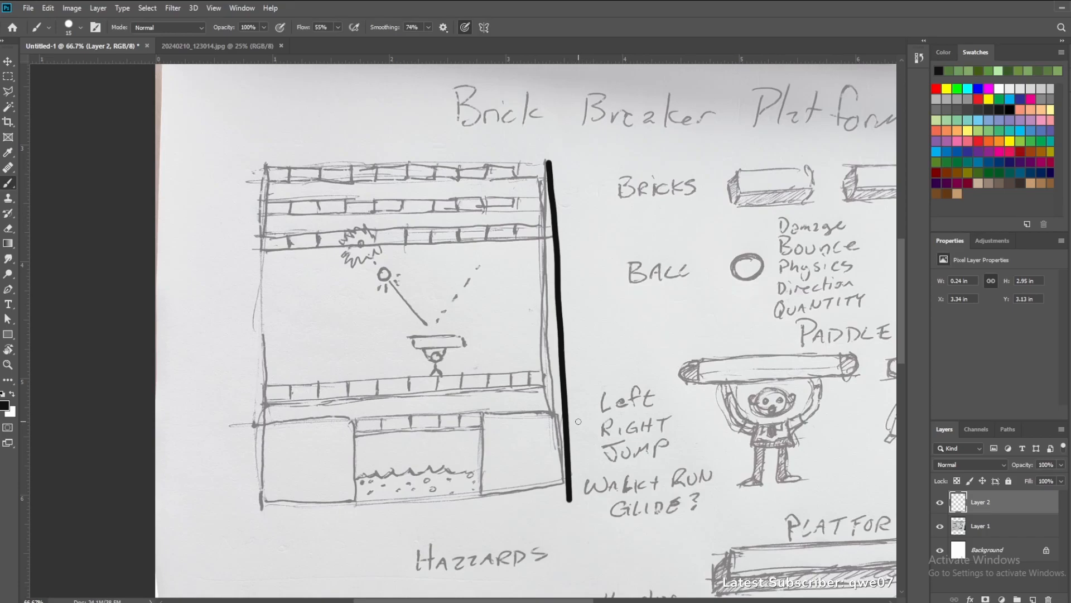
key("ctrl+z")
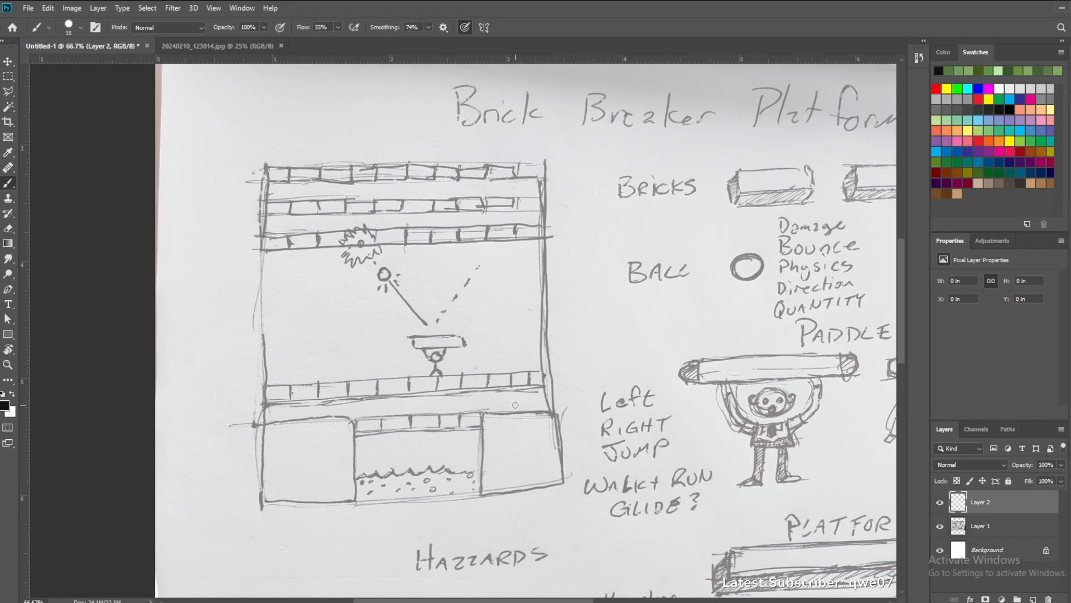
Try straight brush lines for the game screen's right wall, floor and a connecting diagonal, and undo them all
left_click_drag(561, 491, 560, 288)
mouse_move(582, 216)
left_mouse_down()
mouse_move(580, 136)
mouse_move(575, 150)
left_mouse_up()
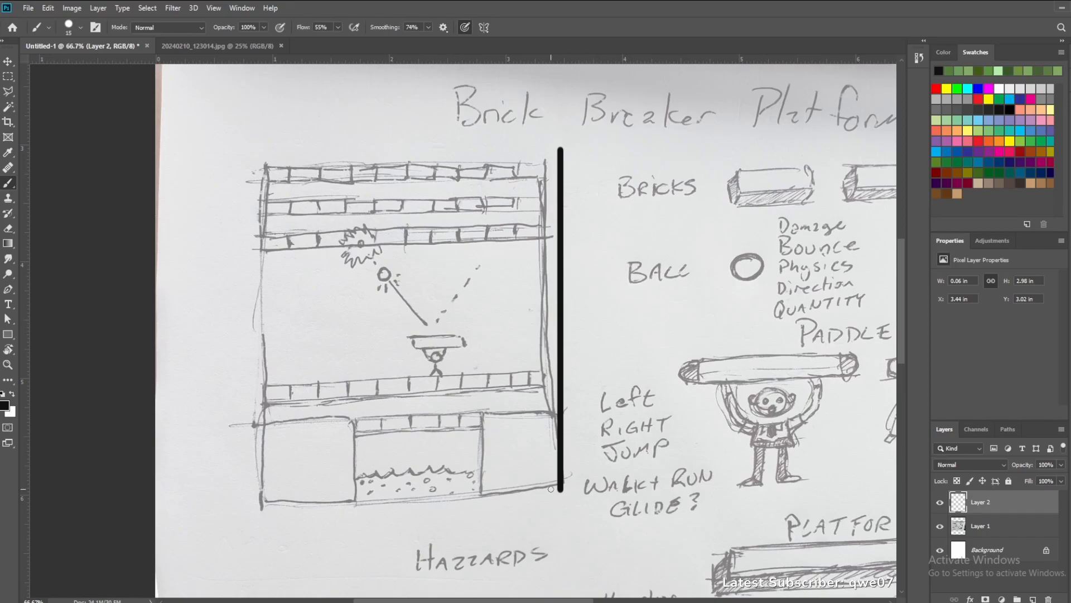
left_click_drag(561, 490, 234, 490)
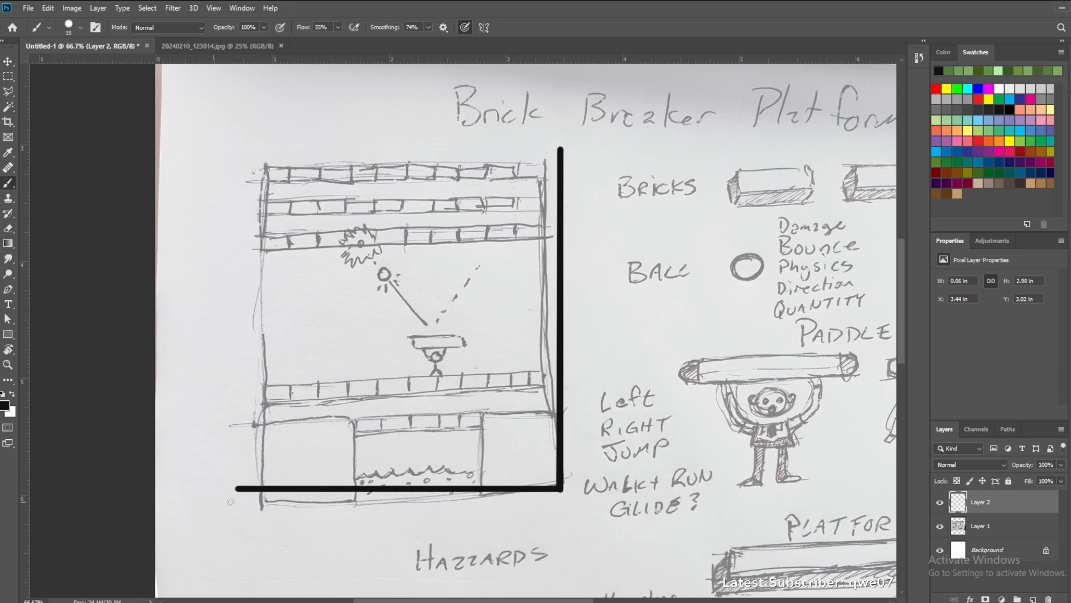
left_click(268, 165, "shift")
key("ctrl+z")
left_click(228, 222)
left_click(377, 123, "shift")
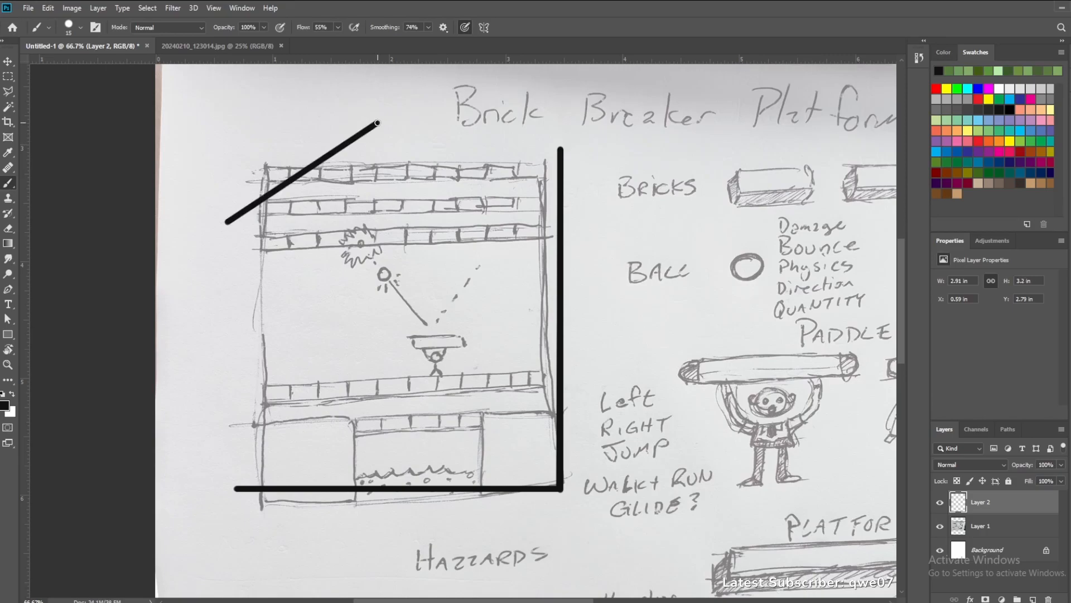
key("ctrl+z")
key("ctrl+z")
key("ctrl+z")
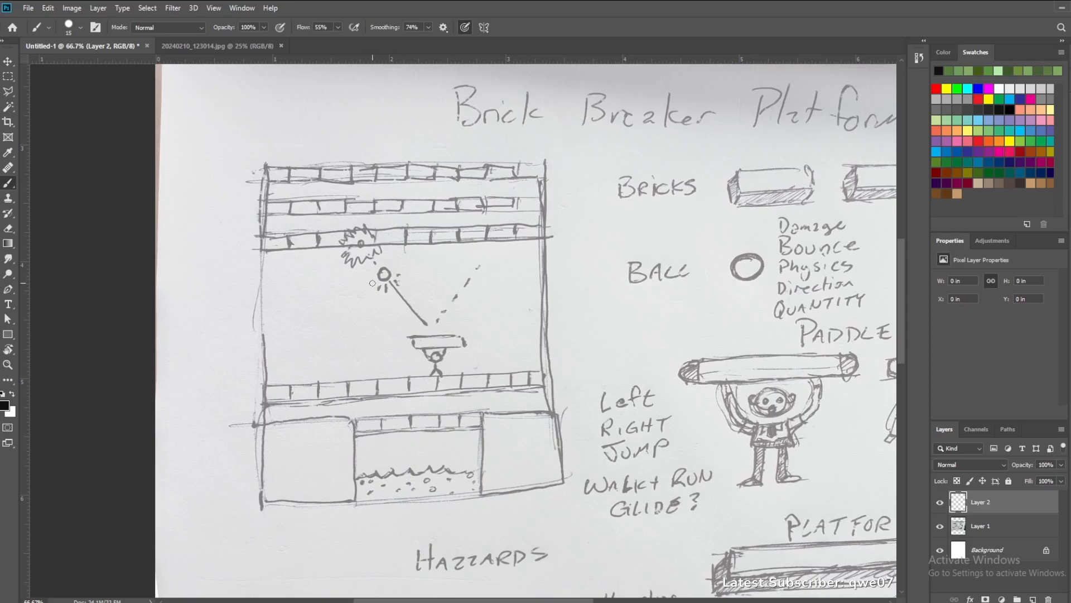
Draw a straight point-to-point brush line along the game screen's right wall, inspect its edges close up, and undo the line
left_click(563, 488)
left_click(557, 161, "shift")
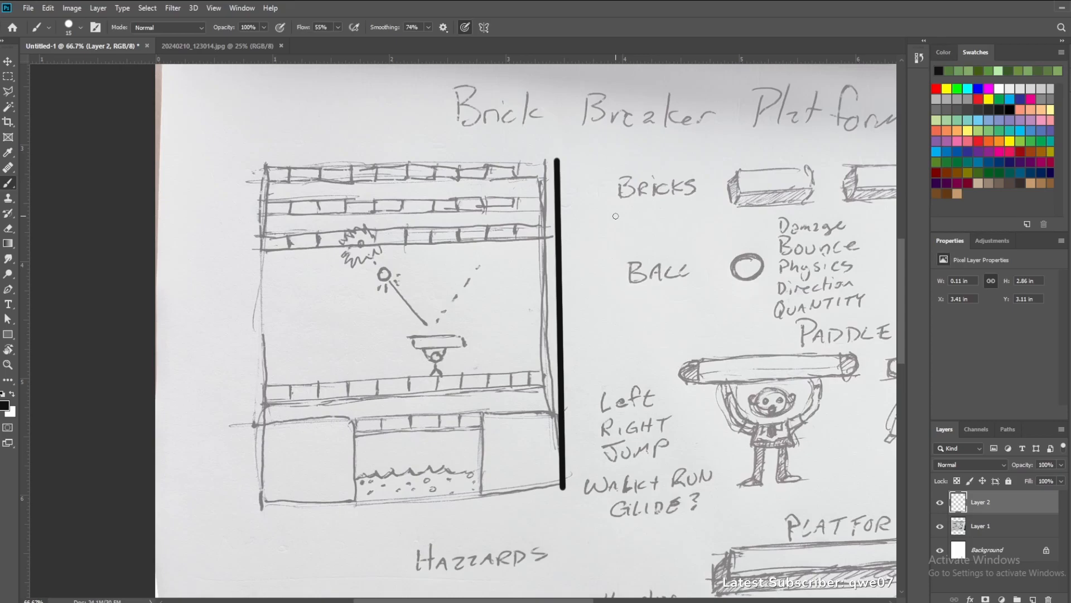
scroll(615, 215, "down", 3)
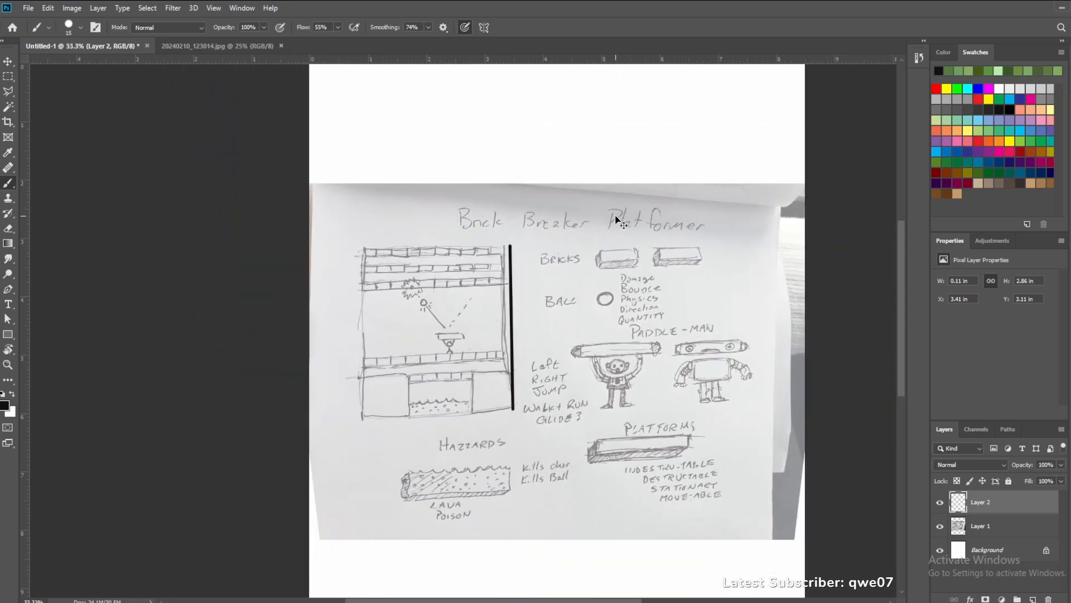
scroll(615, 218, "up", 5)
scroll(615, 216, "up", 5)
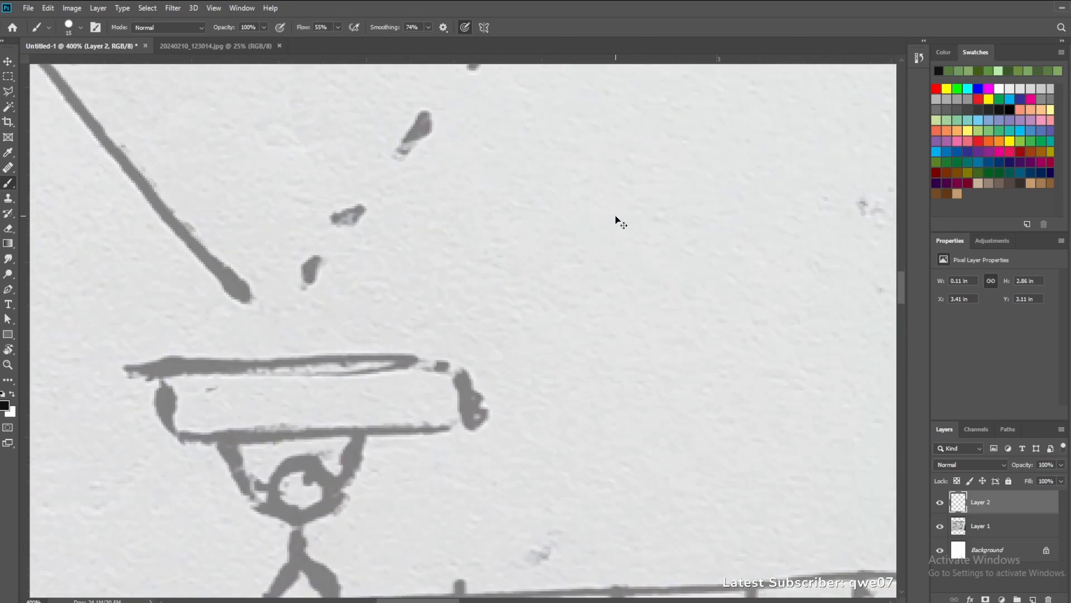
left_click_drag(615, 216, 287, 249)
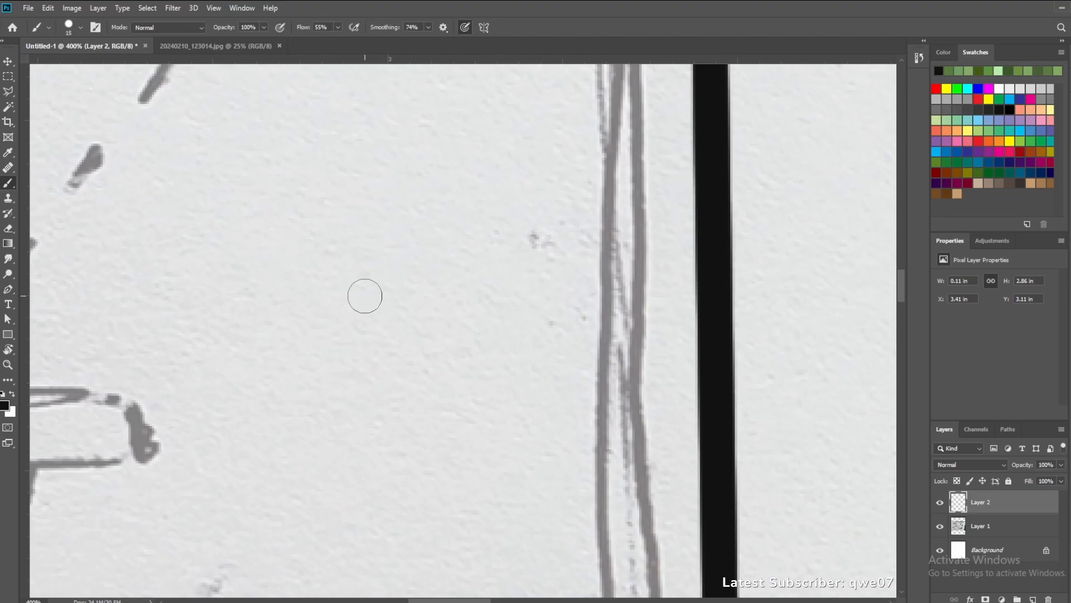
key("ctrl+z")
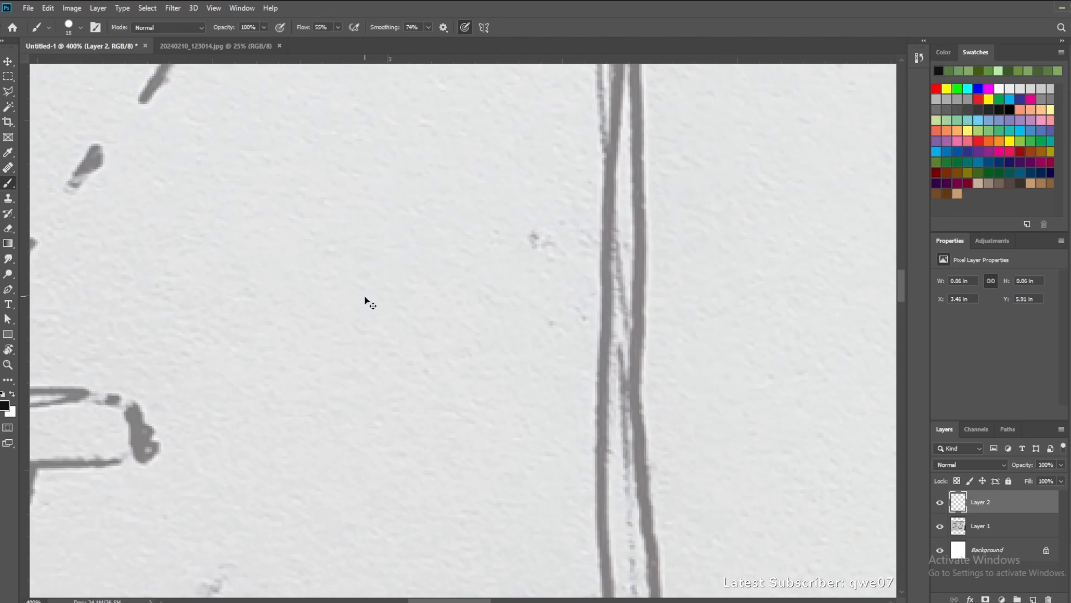
Test two vertical brush strokes, one along the game screen's right wall and one beside the Bricks label, and undo both
key("ctrl+minus")
key("ctrl+minus")
key("ctrl+minus")
key("ctrl+minus")
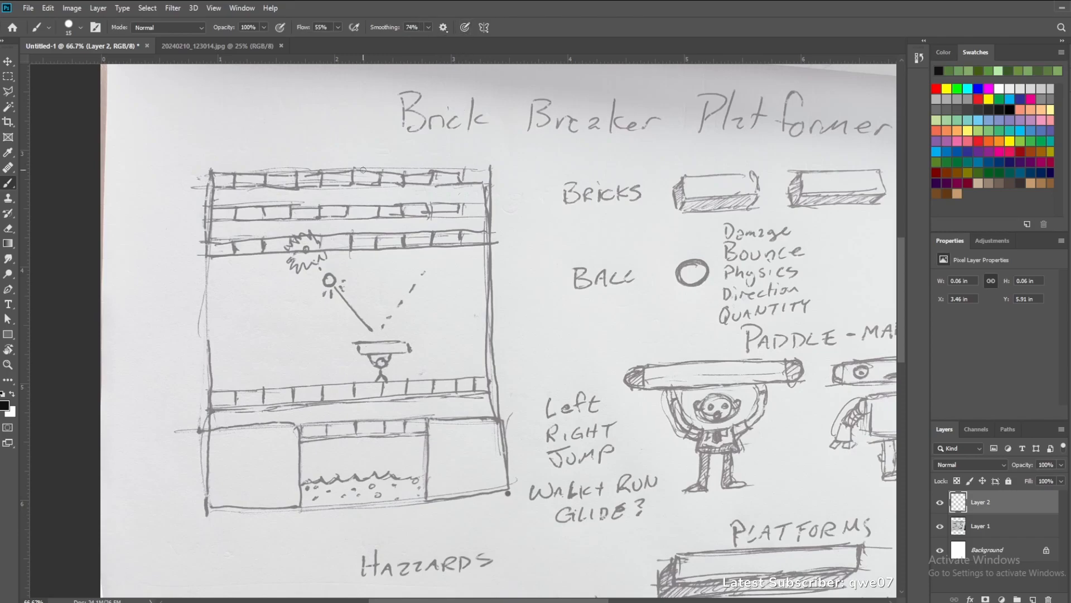
left_click_drag(506, 170, 509, 493)
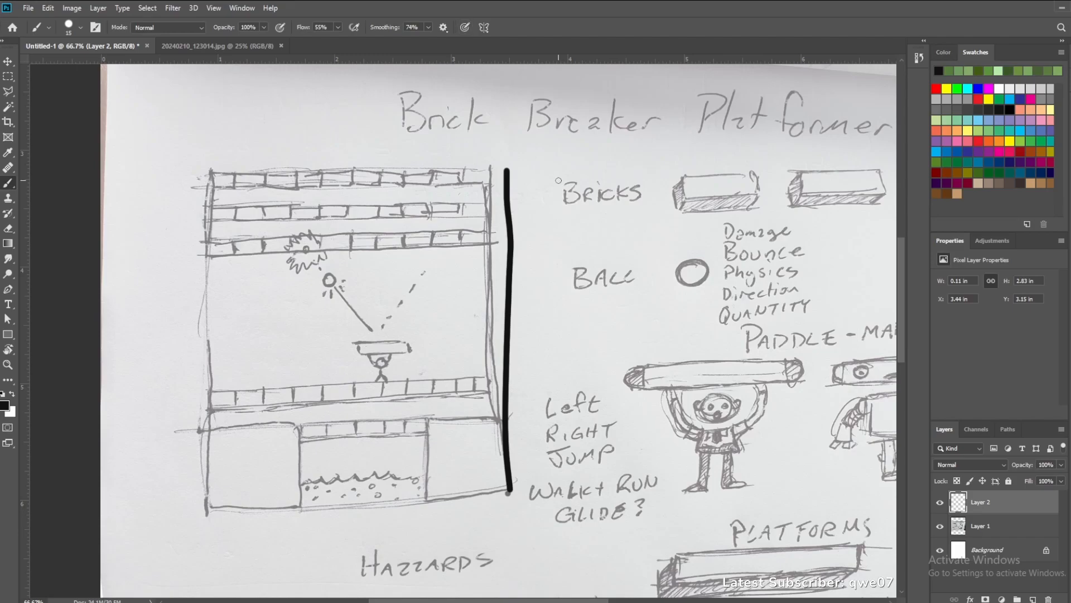
left_click_drag(553, 161, 567, 216)
key("ctrl+z")
key("ctrl+z")
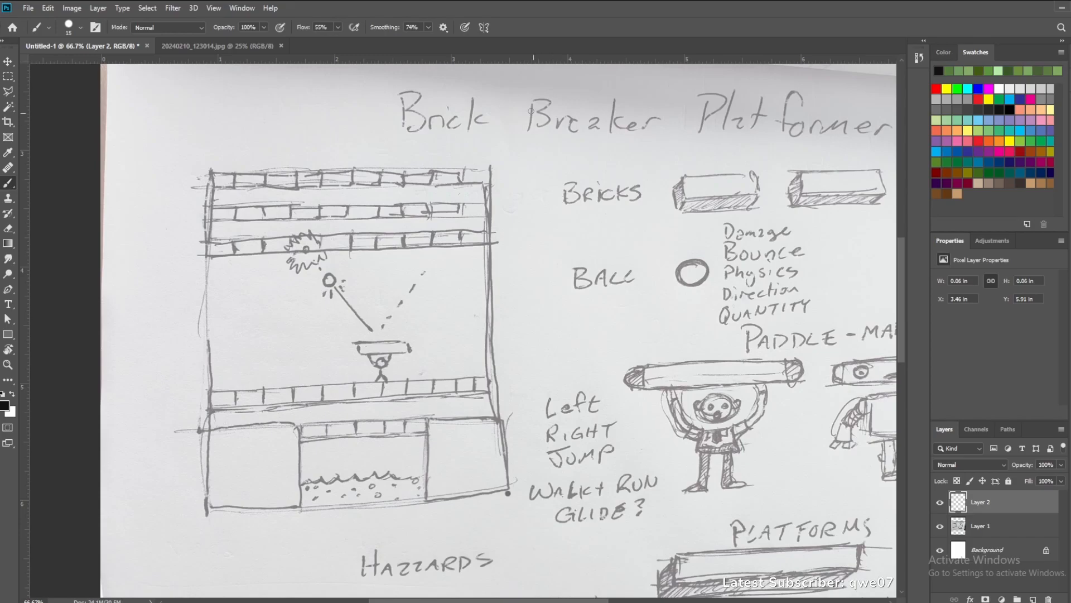
Enable pressure-controlled brush size, set the brush Smoothing to 0%, and test a stroke beside the right wall, undoing the stroke
left_click(465, 27)
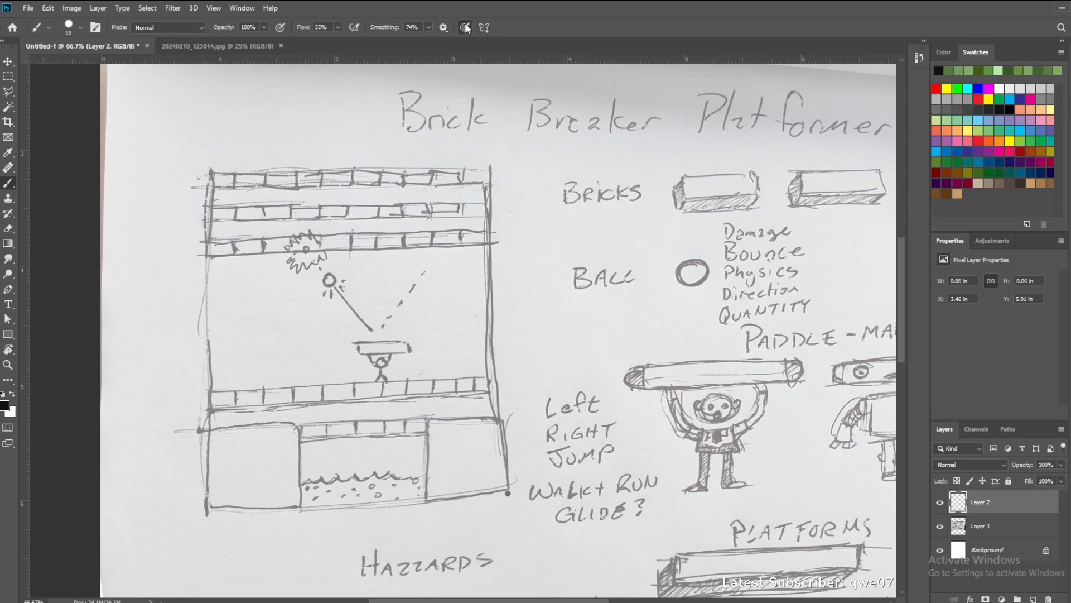
left_click(428, 27)
left_click_drag(419, 41, 373, 49)
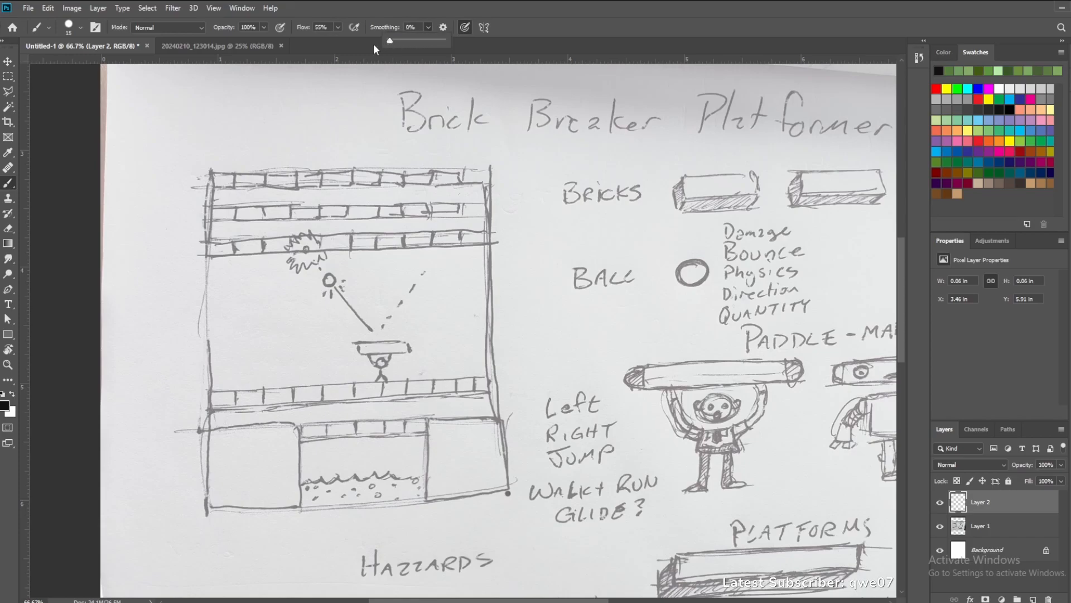
mouse_move(511, 159)
left_mouse_down()
mouse_move(512, 412)
mouse_move(524, 490)
left_mouse_up()
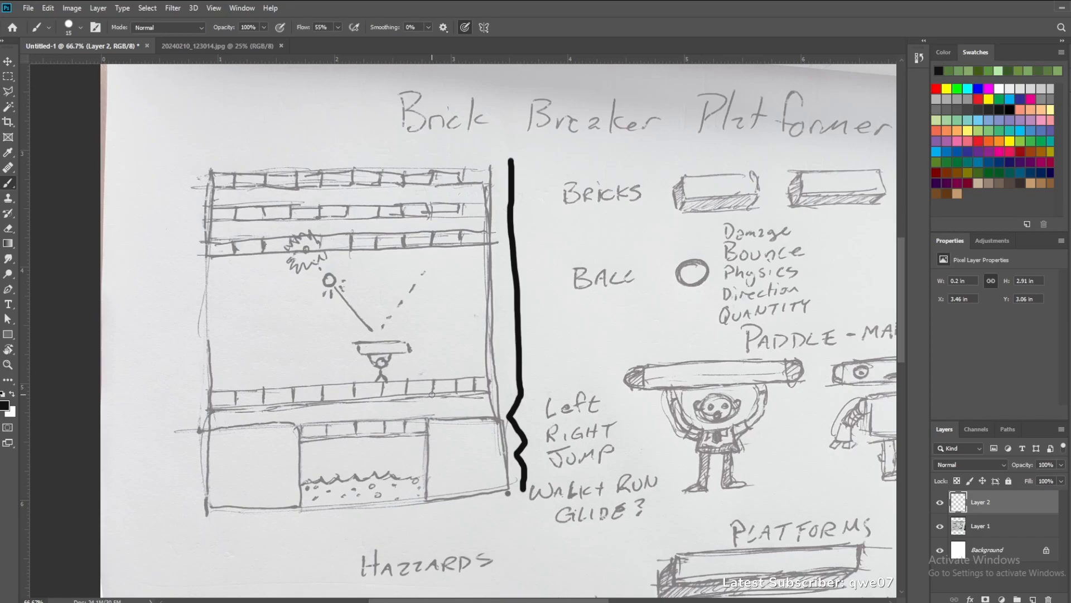
key("ctrl+z")
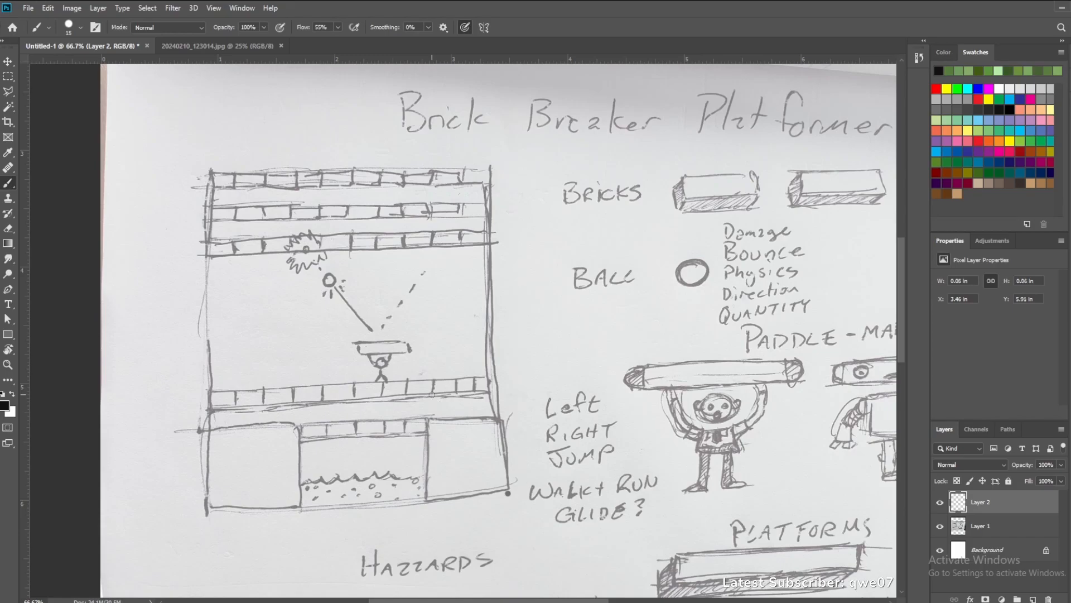
Turn on Vertical paint symmetry for the brush and place its axis through the middle of the game-screen sketch
left_click(484, 28)
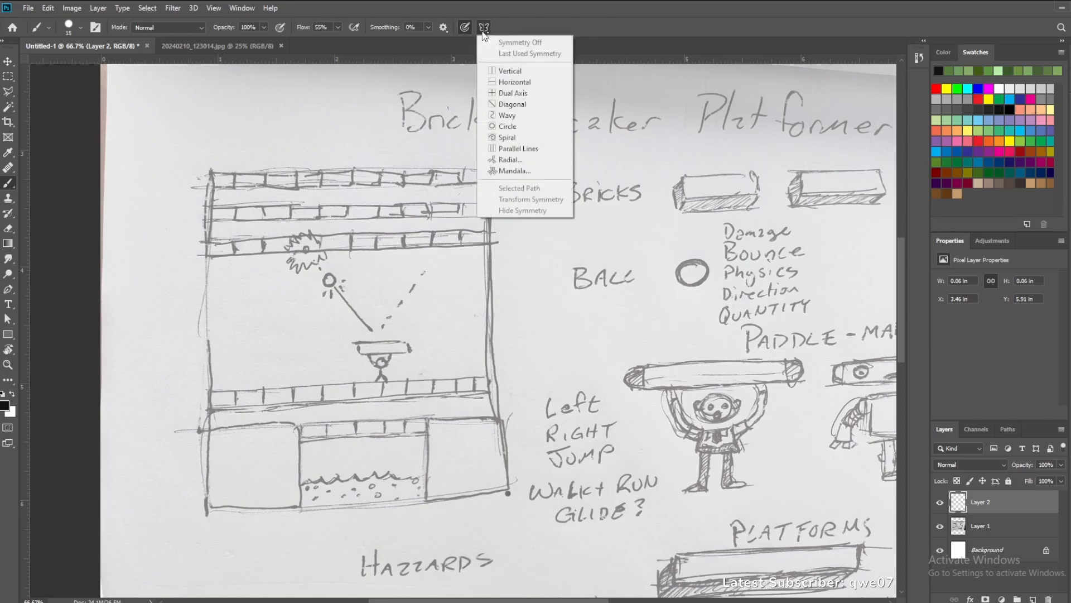
left_click(518, 71)
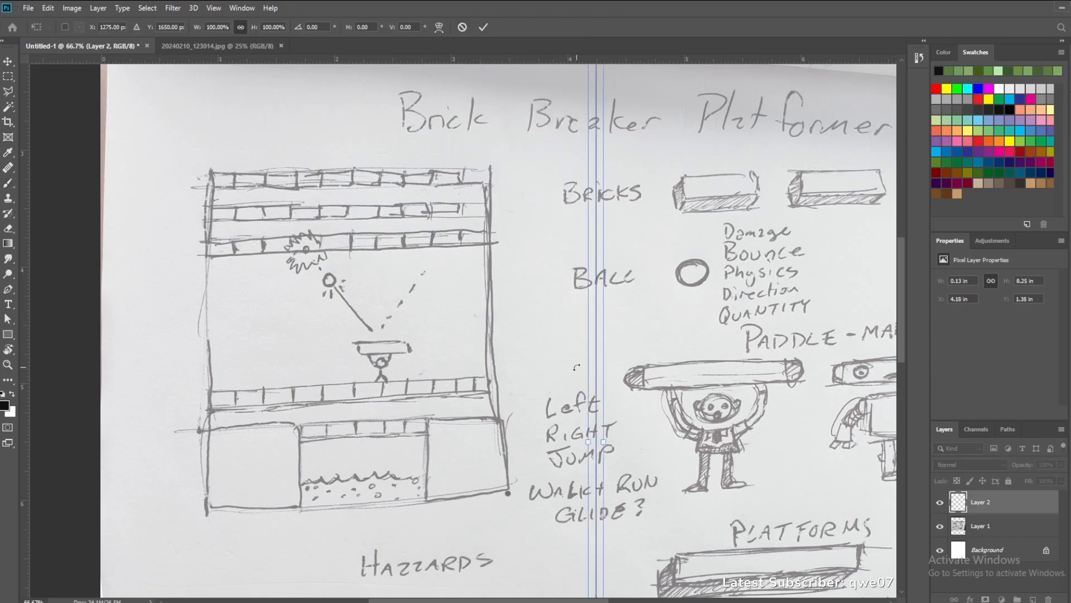
left_click_drag(596, 367, 352, 378)
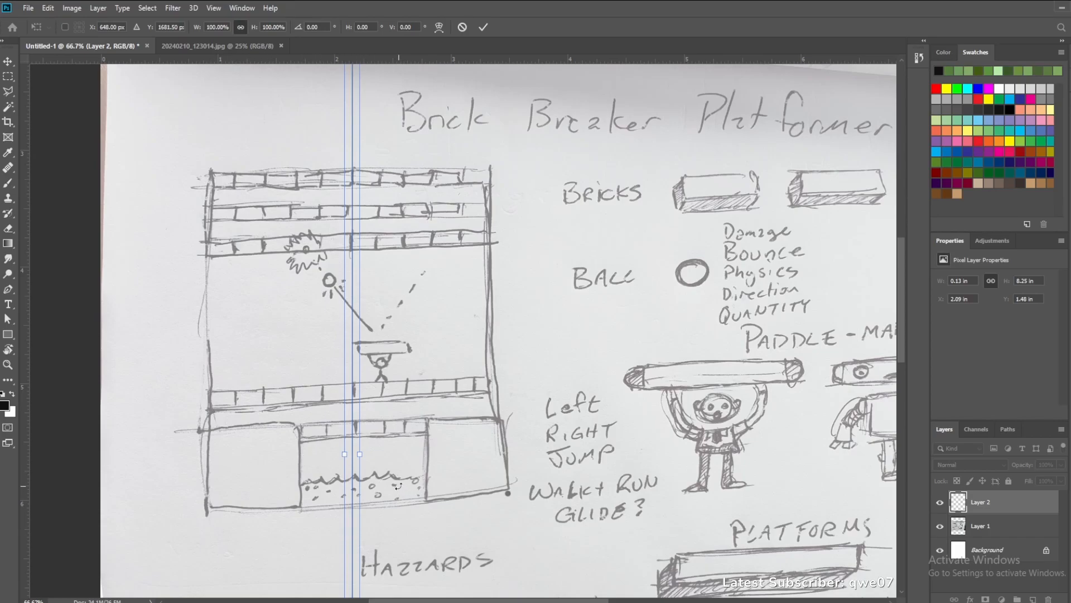
left_click(7, 183)
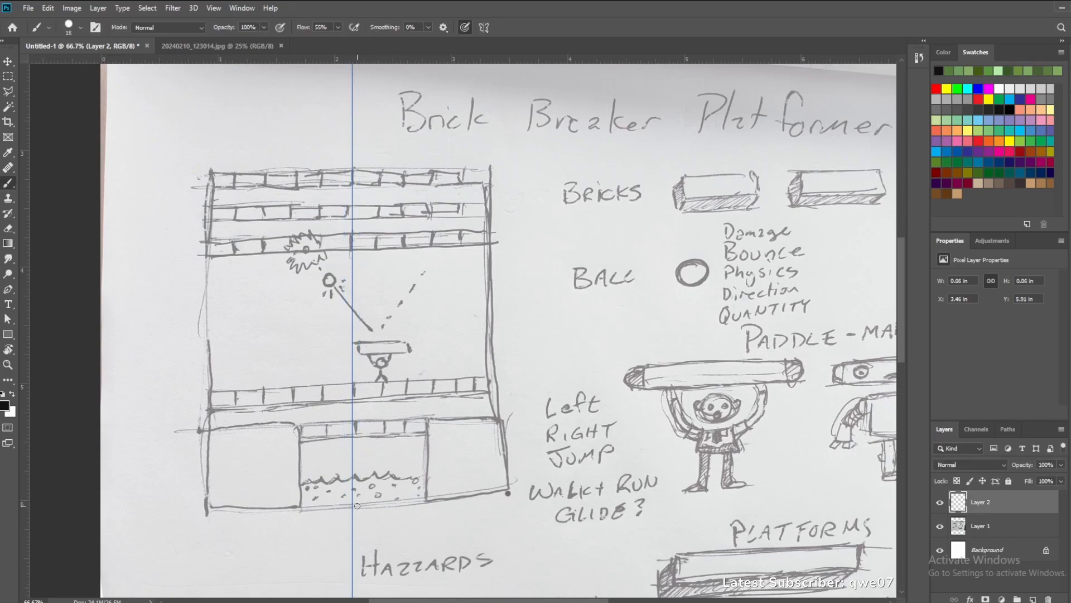
Trace the game screen's floor and side walls symmetrically, about 2.7 by 3 inches, and outline the blocks in both lower corners
mouse_move(357, 506)
left_mouse_down()
mouse_move(506, 507)
mouse_move(505, 171)
left_mouse_up()
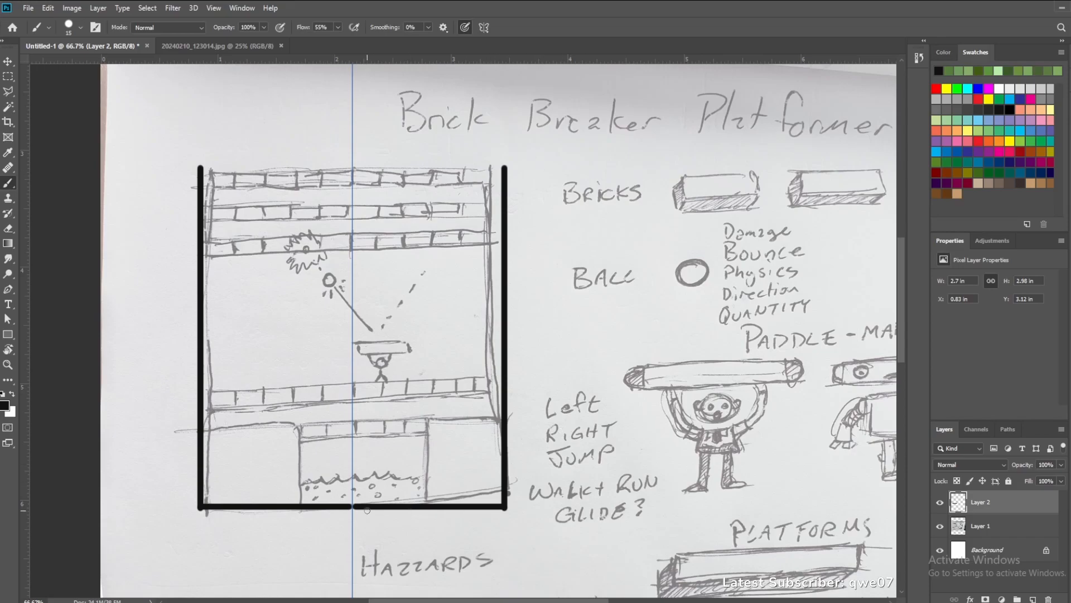
left_click(423, 506, "shift")
left_click_drag(424, 505, 425, 474)
key("ctrl+z")
mouse_move(427, 507)
left_mouse_down()
mouse_move(425, 421)
mouse_move(506, 421)
left_mouse_up()
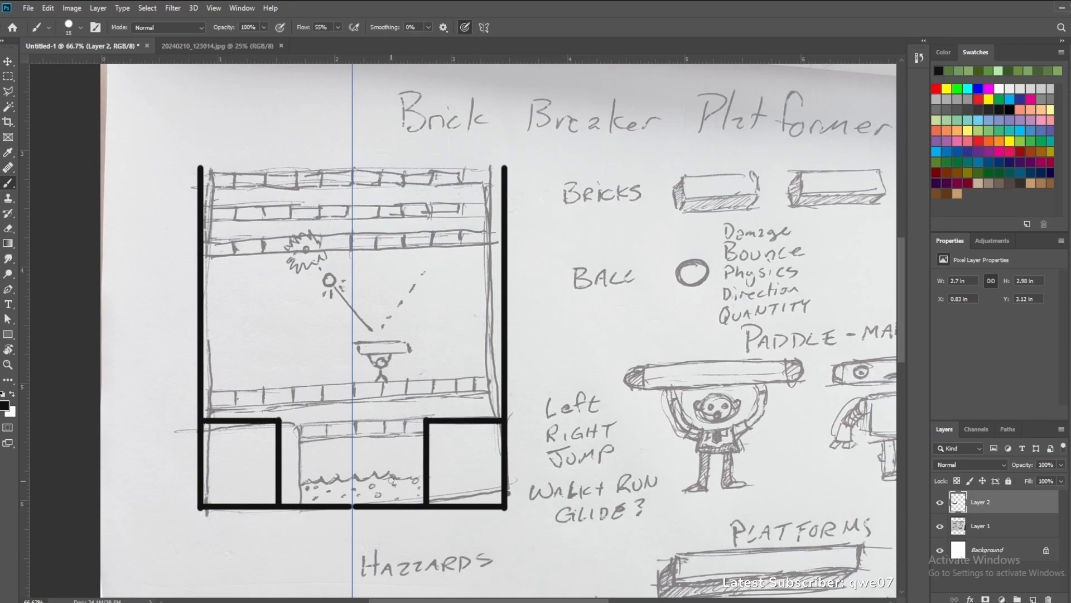
Reduce the brush to 10 px and trace the wavy lava surface and the straight line bridging the two corner blocks
key("bracketleft")
left_click_drag(352, 478, 425, 476)
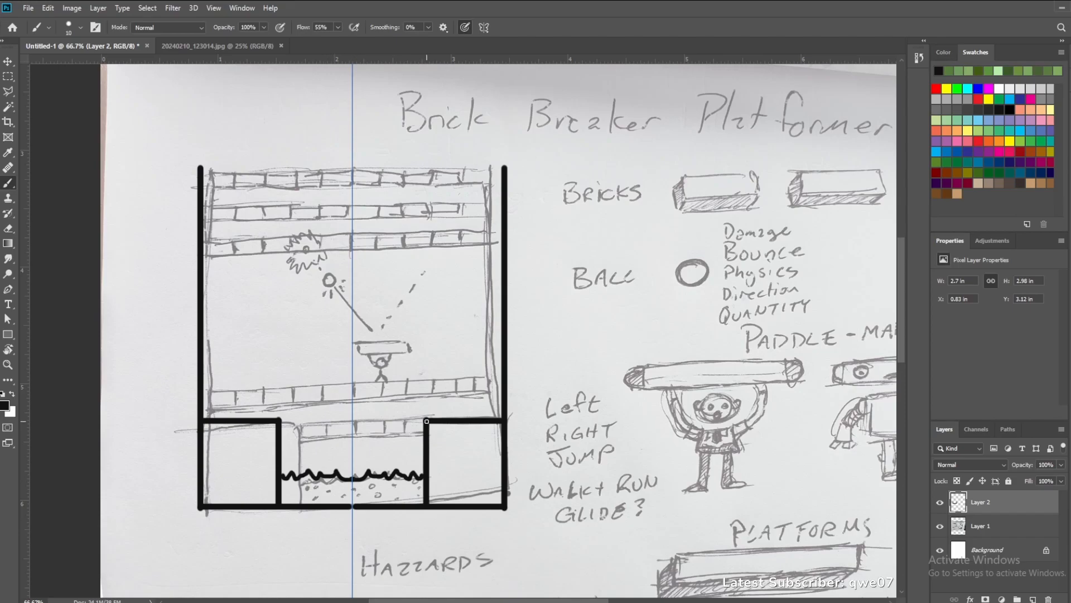
left_click(421, 421, "shift")
key("ctrl+z")
left_click_drag(425, 421, 353, 422)
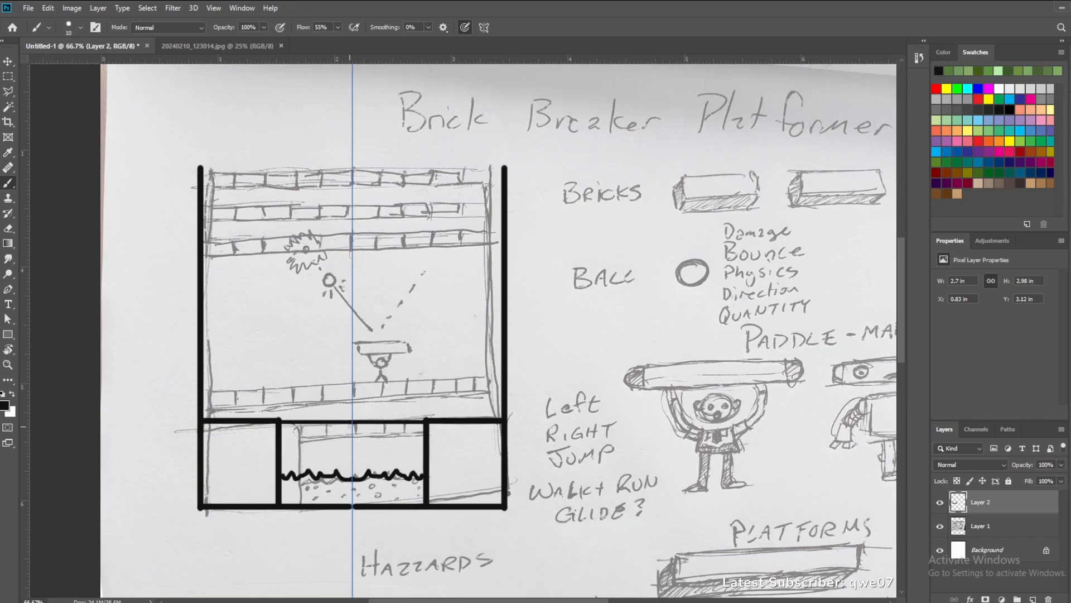
Complete the brick row between the corner blocks with a lower edge and vertical dividers, and check the linework with Layer 1 hidden
left_click(425, 436, "shift")
key("ctrl+z")
left_click_drag(427, 435, 354, 437)
left_click_drag(352, 422, 352, 432)
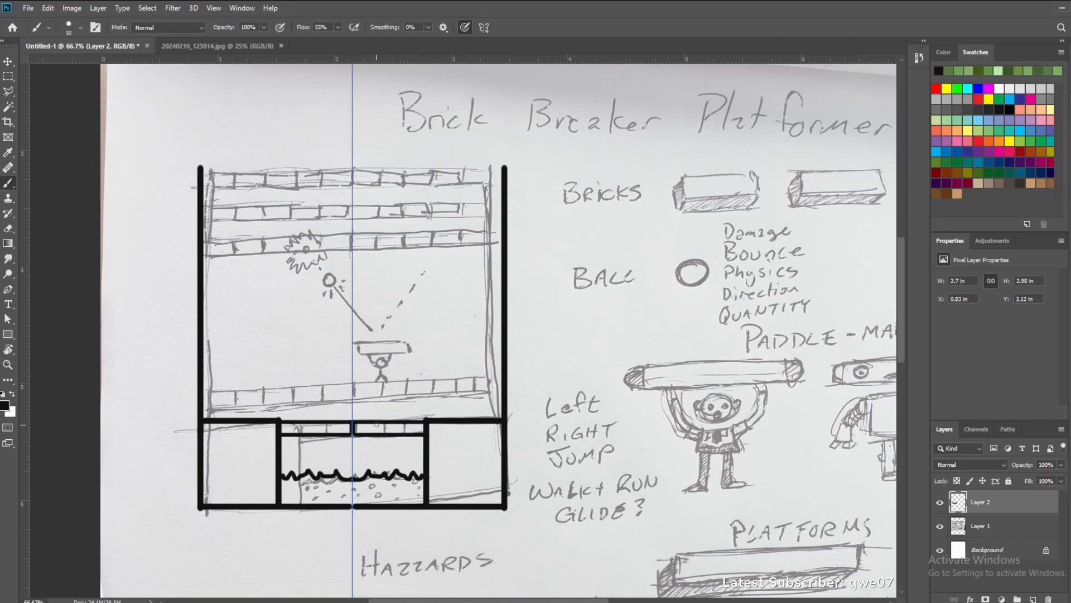
left_click_drag(382, 422, 382, 430)
left_click_drag(402, 422, 403, 432)
left_click(940, 526)
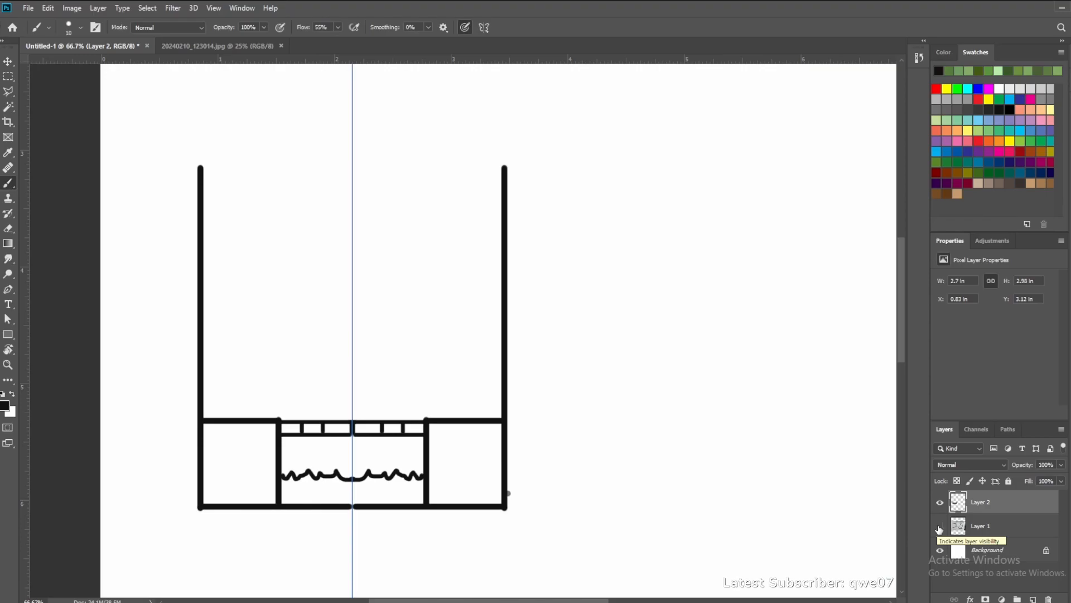
left_click(940, 527)
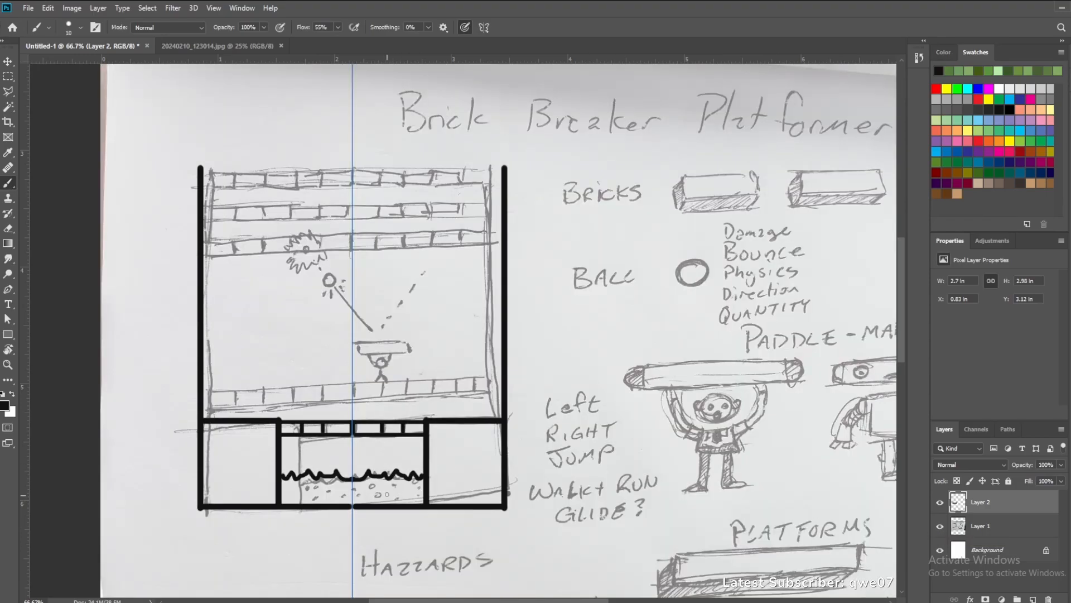
Dot the lava area below the wavy line with small brush specks mirrored across the symmetry axis
left_click(393, 495)
left_click(412, 496)
left_click(364, 495)
Trace the full-width brick row above the corner blocks with two horizontal lines and vertical dividers, and turn paint symmetry off
left_click_drag(355, 383, 501, 384)
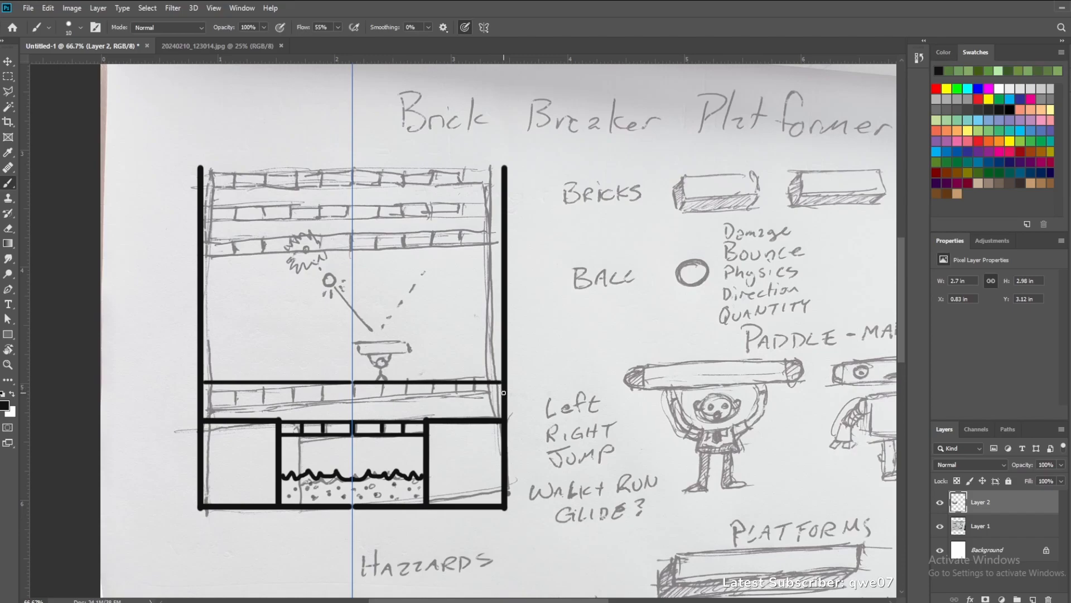
left_click_drag(504, 393, 354, 396)
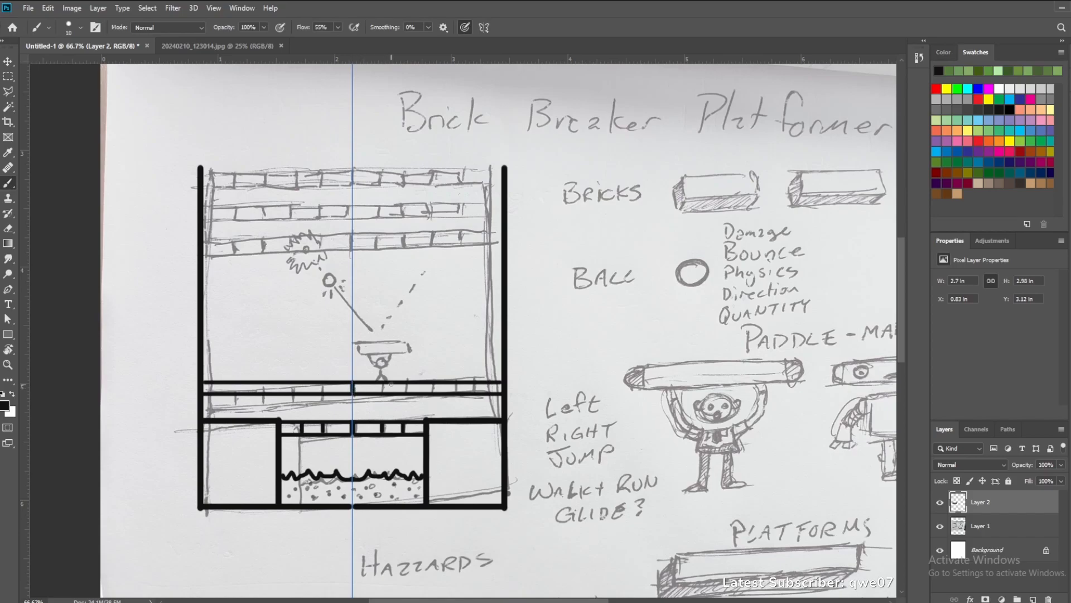
left_click_drag(382, 384, 409, 392)
left_click_drag(457, 382, 457, 391)
left_click_drag(478, 383, 479, 392)
left_click(483, 26)
left_click(501, 41)
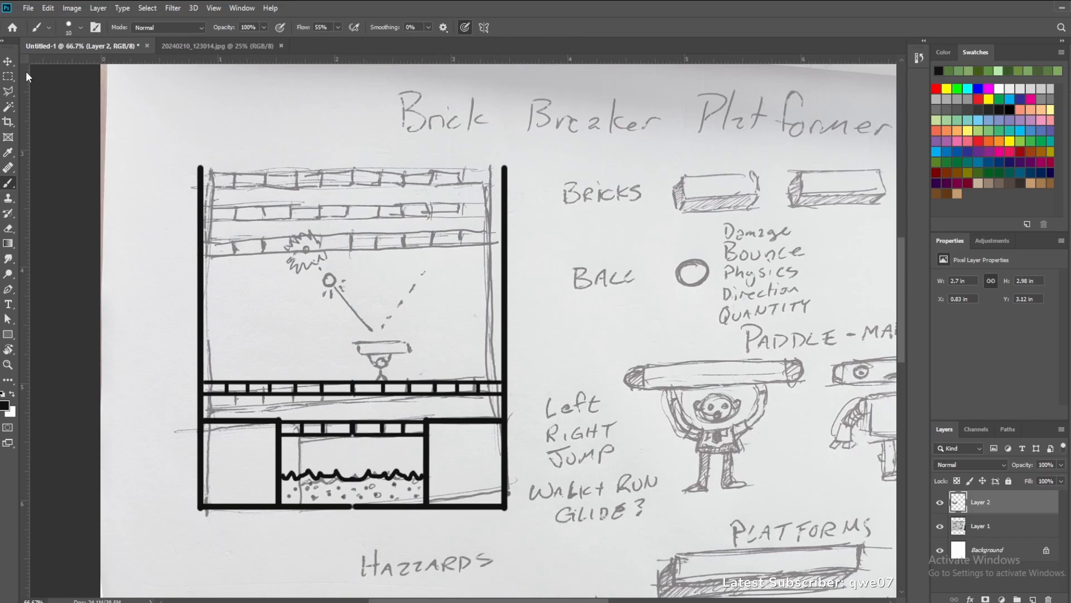
Select the full-width brick row from wall to wall with the Rectangular Marquee tool
left_click(7, 76)
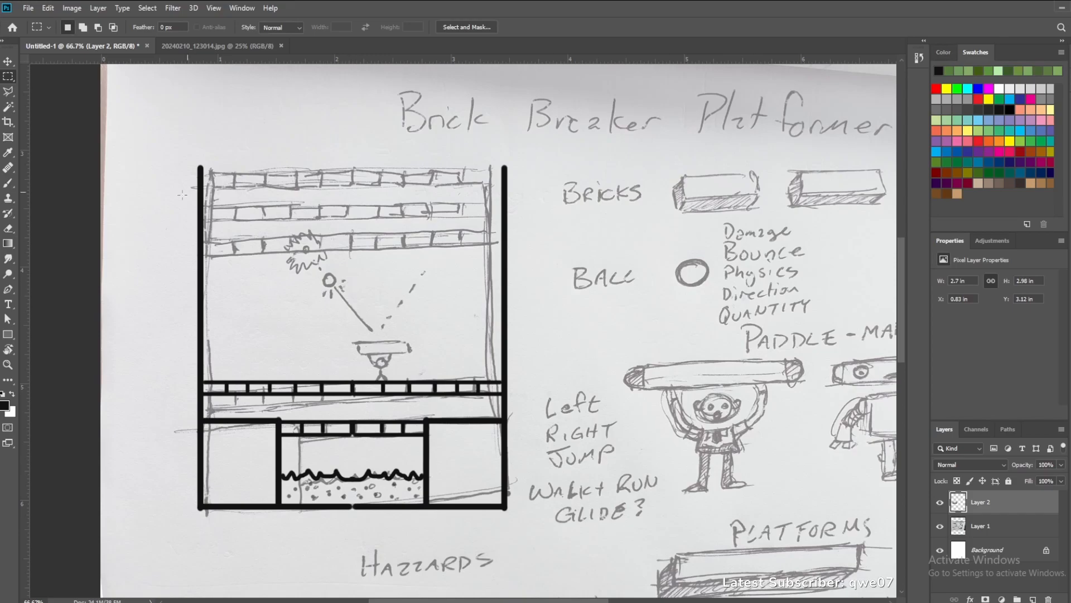
right_click(8, 77)
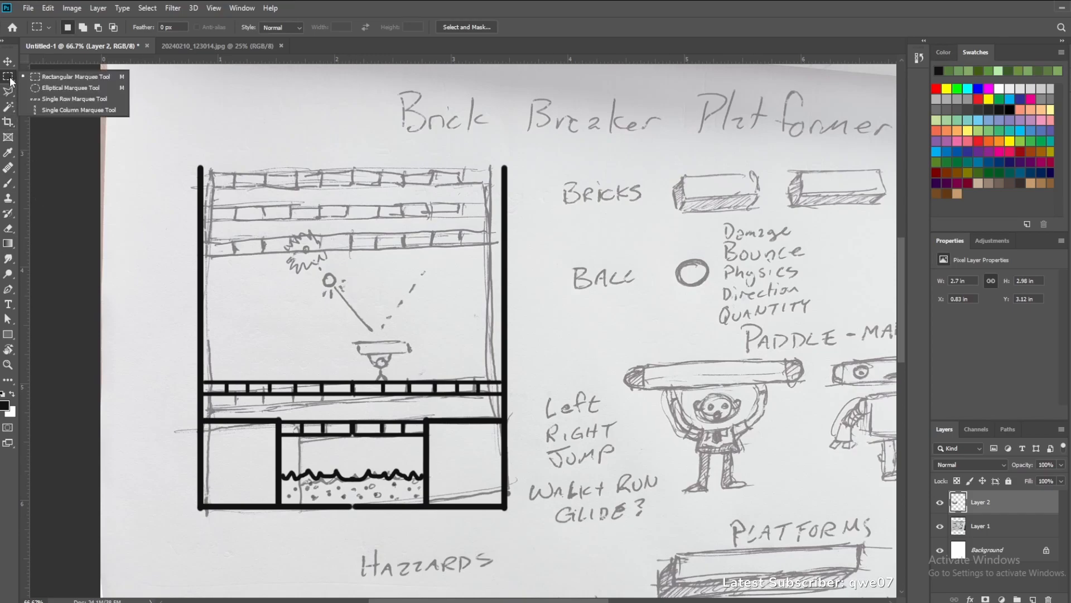
left_click(202, 377)
left_click_drag(201, 377, 504, 399)
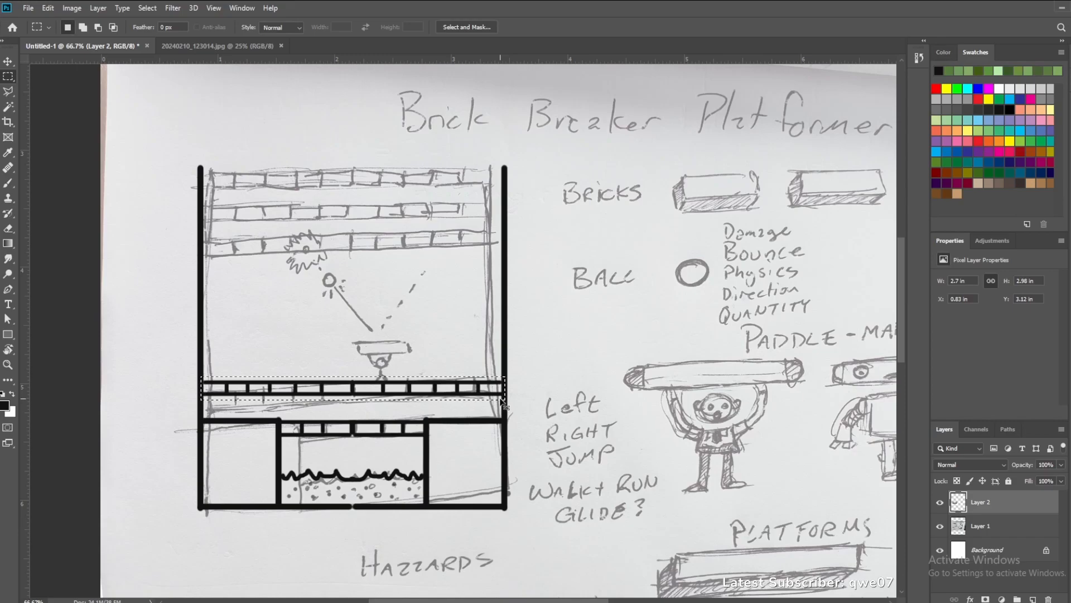
key("ctrl+j")
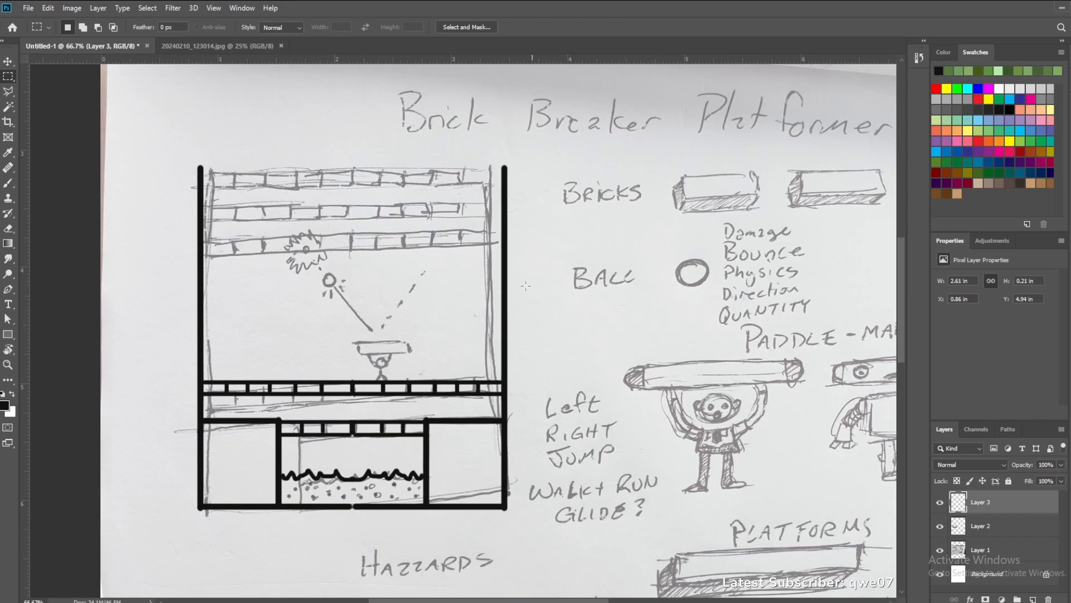
left_click(7, 62)
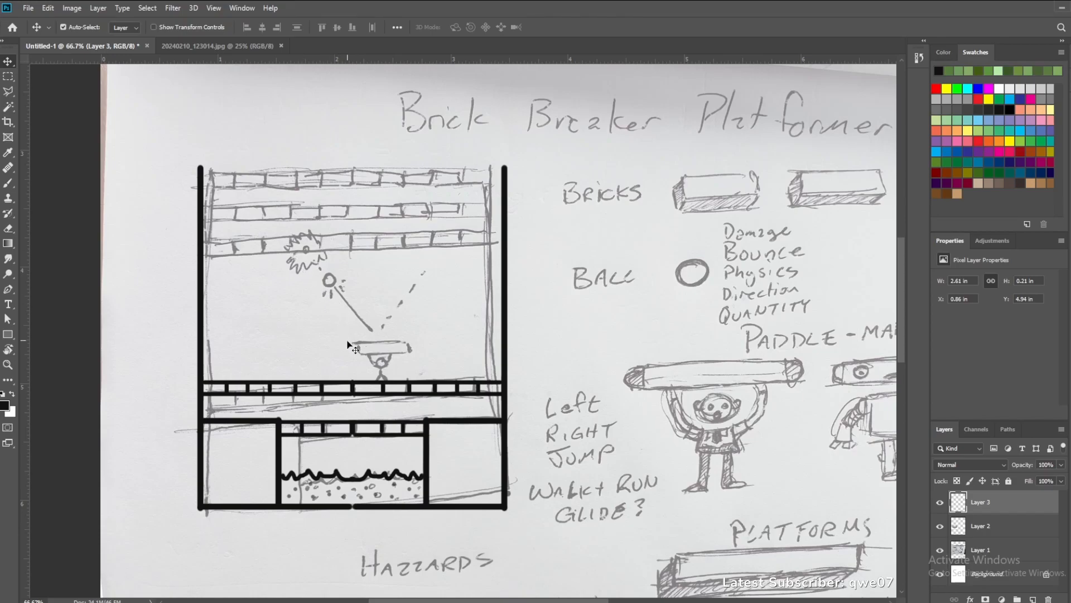
mouse_move(346, 394)
left_mouse_down()
mouse_move(343, 261)
mouse_move(357, 337)
left_mouse_up()
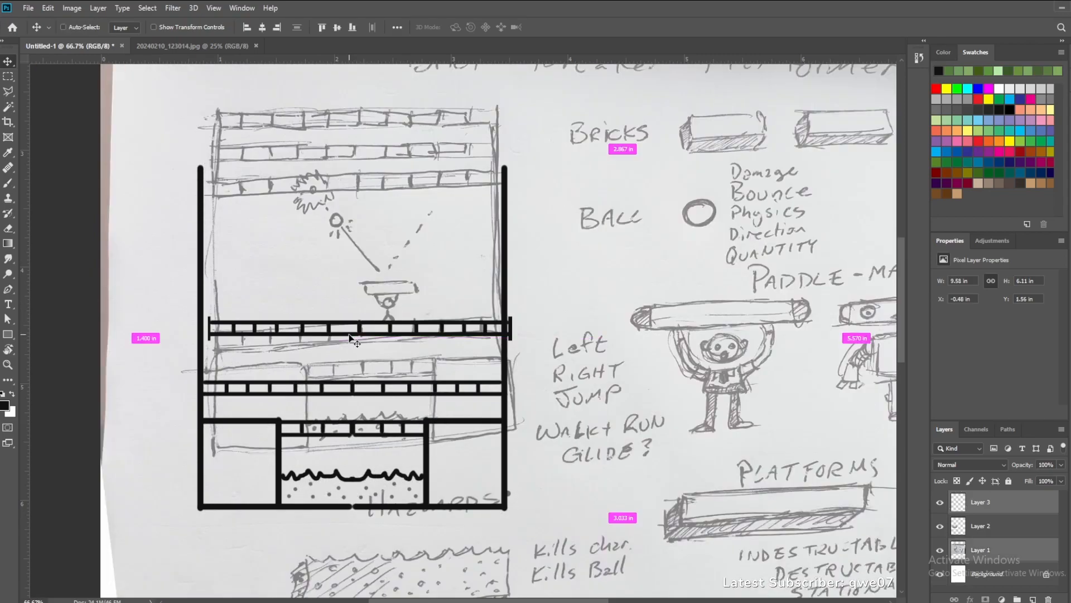
key("ctrl+z")
left_click(962, 495)
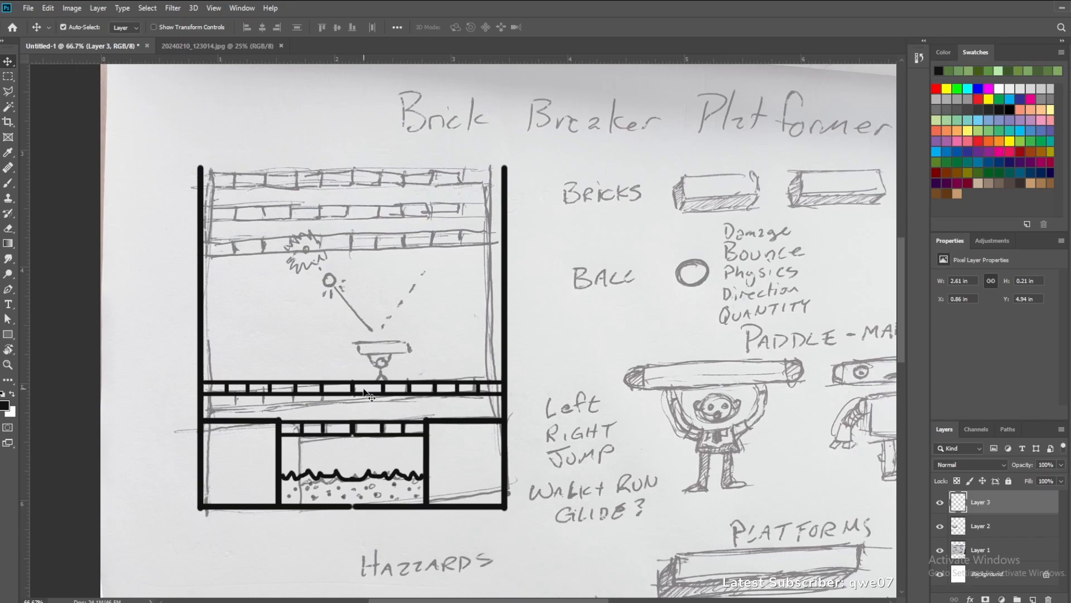
mouse_move(368, 394)
left_mouse_down()
mouse_move(368, 381)
mouse_move(369, 390)
left_mouse_up()
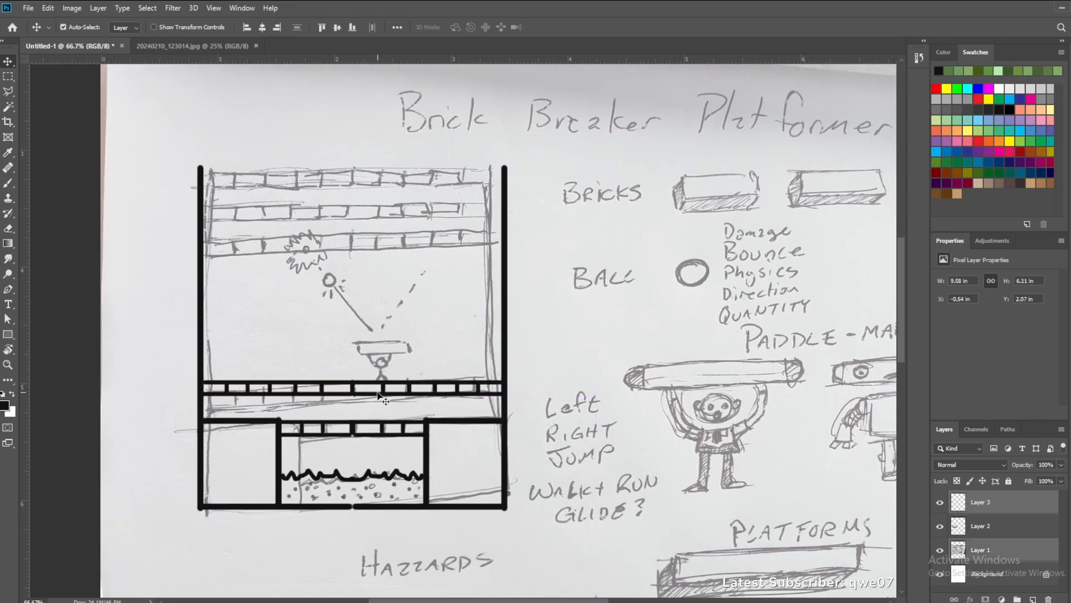
key("ctrl+z")
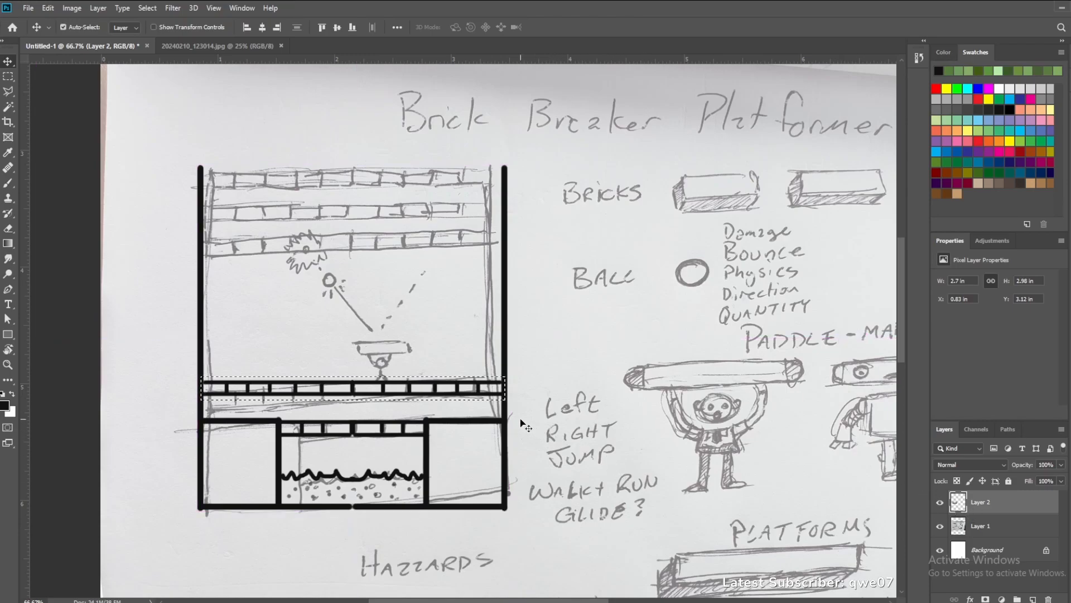
Duplicate the selected brick row onto a new layer and move it up over the lowest of the three sketched upper rows
key("ctrl")
key("ctrl+j")
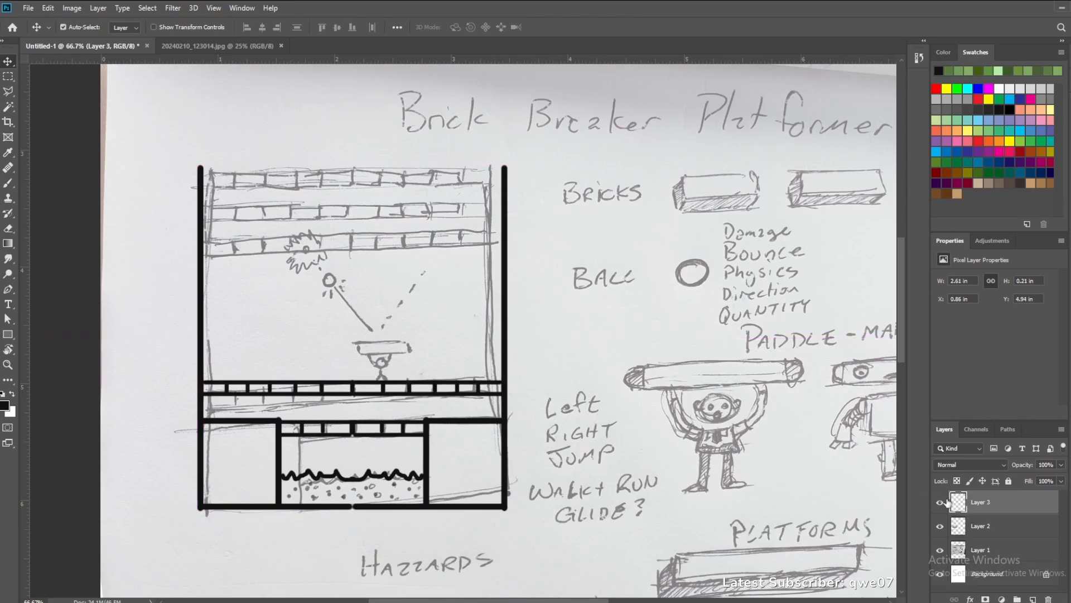
left_click_drag(397, 387, 404, 241)
Paste another copy of the brick row and align it between the walls, just above the first duplicated row
key("ctrl+v")
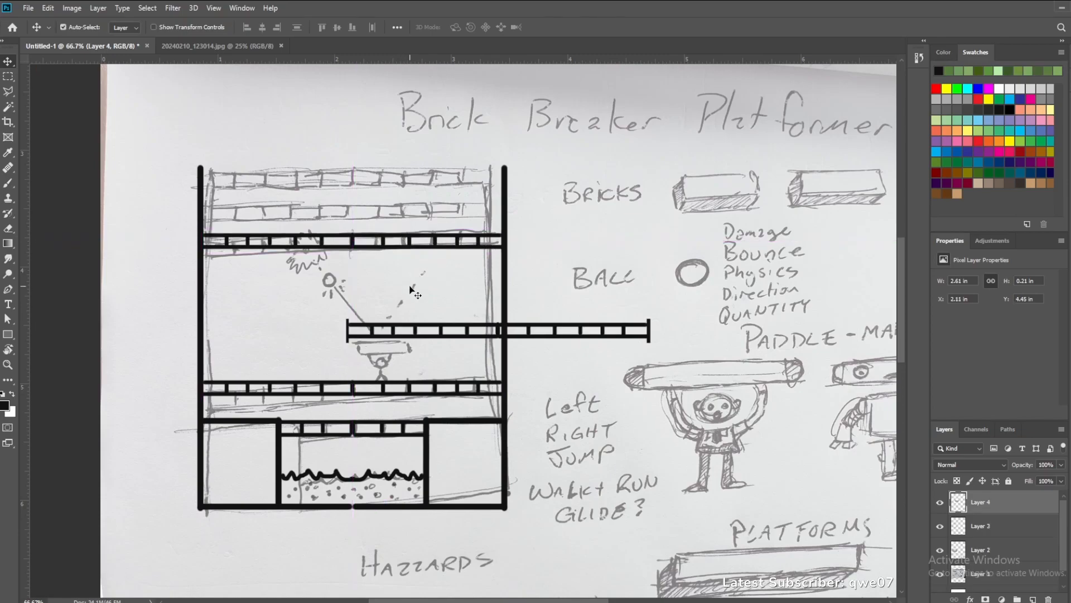
left_click_drag(435, 331, 393, 288)
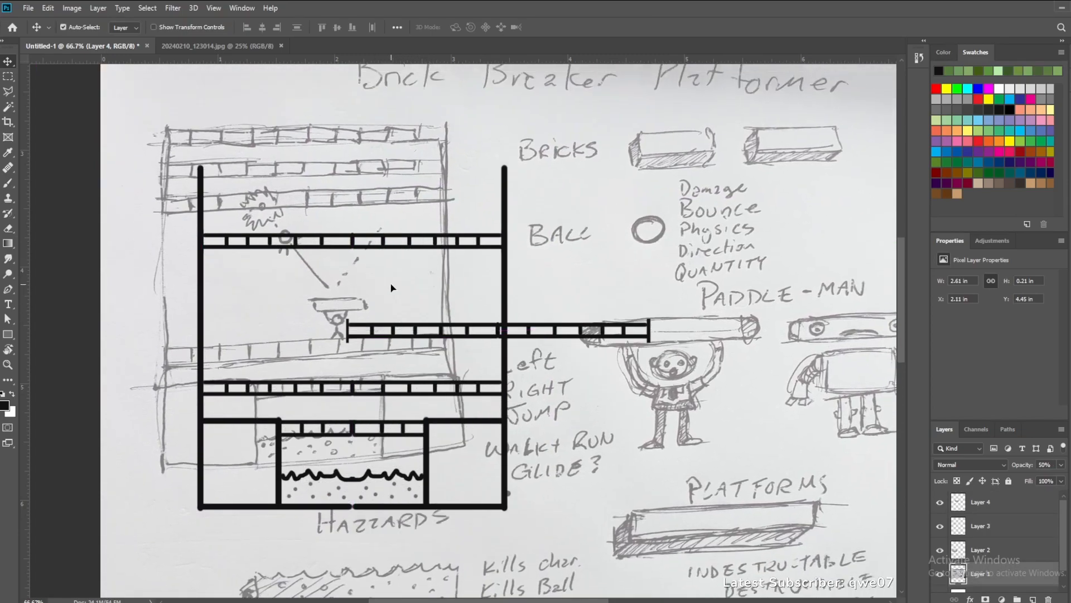
key("ctrl")
key("ctrl+z")
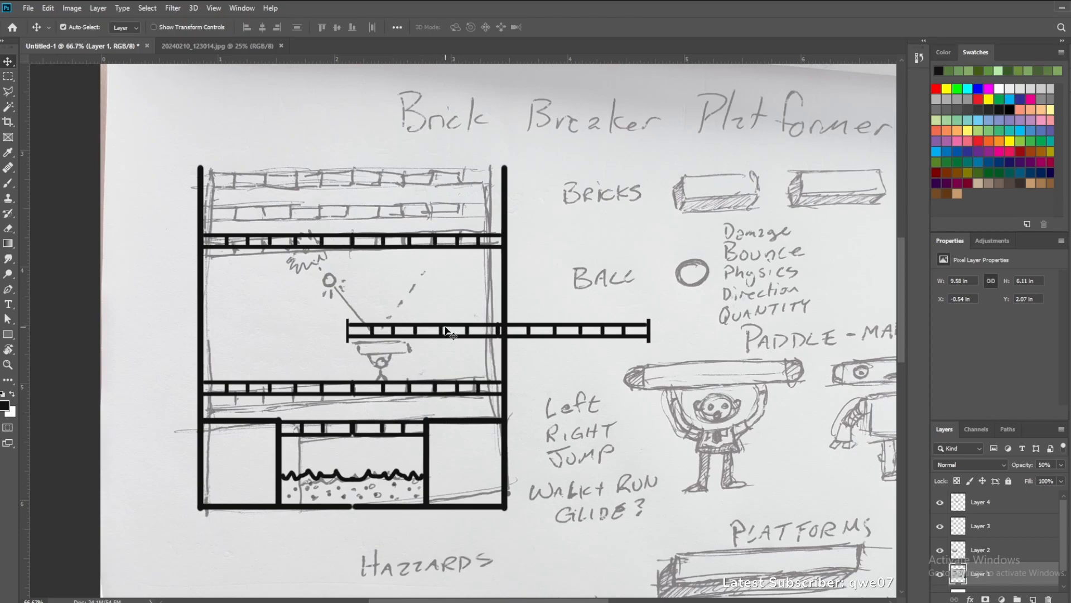
left_click_drag(442, 328, 270, 214)
mouse_move(303, 210)
left_mouse_down()
mouse_move(279, 212)
mouse_move(303, 281)
mouse_move(300, 216)
left_mouse_up()
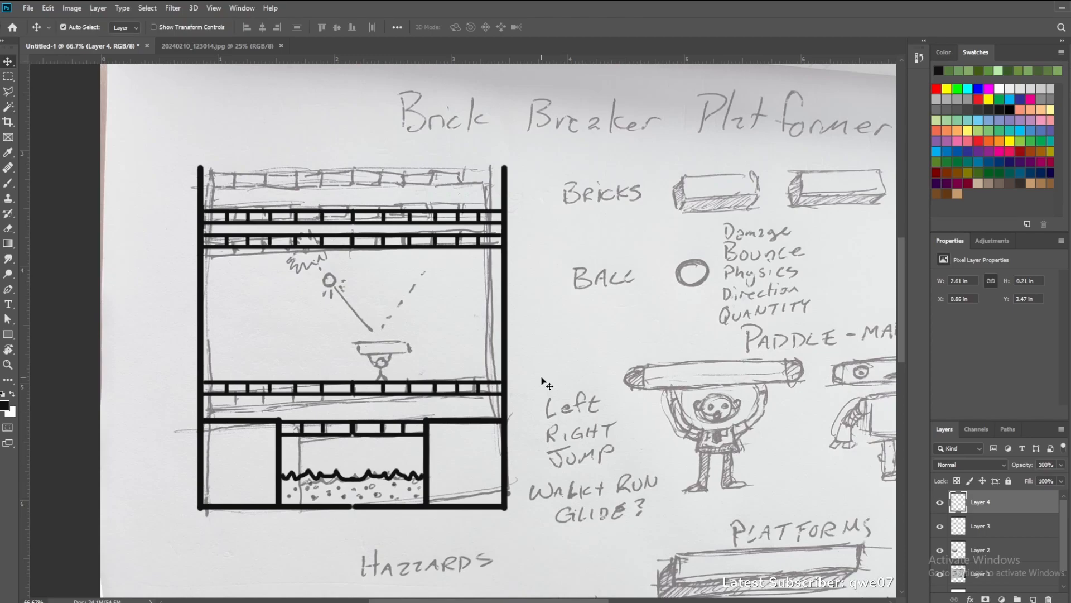
key("Left")
key("Left")
Paste a third copy of the brick row and nudge it into alignment between the walls above the other two upper rows
key("ctrl+v")
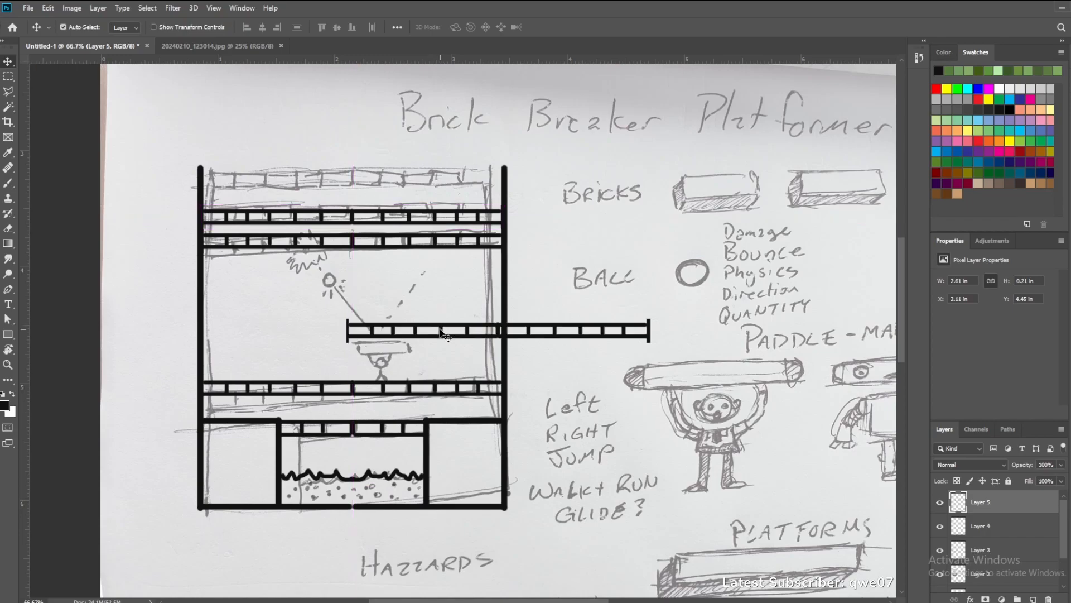
left_click_drag(442, 330, 299, 190)
key("Left")
key("Left")
key("Left")
key("Left")
key("Left")
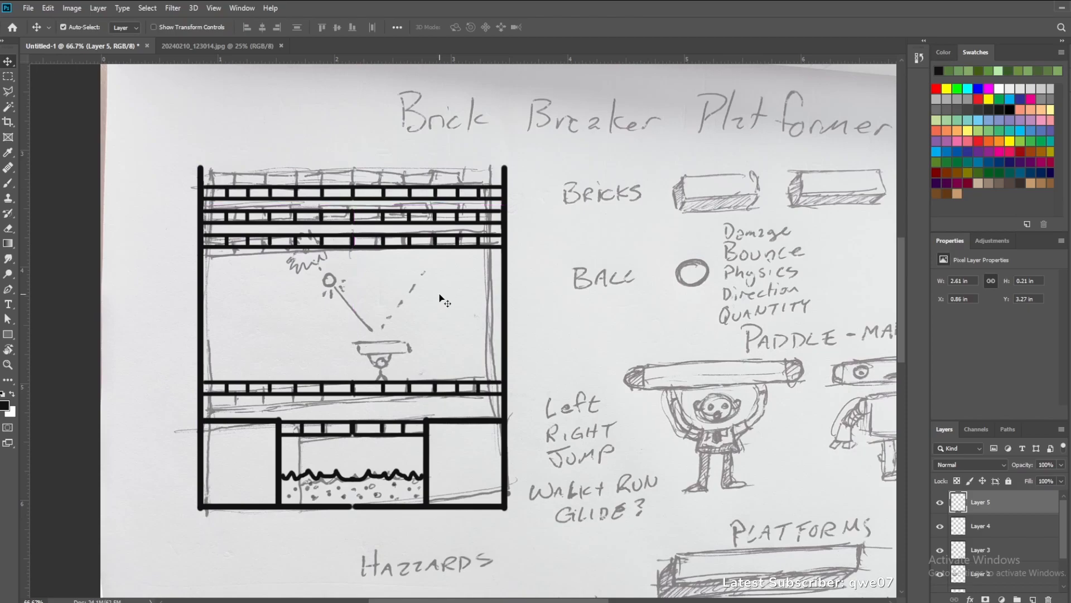
key("Up")
key("Up")
key("Up")
key("Up")
key("Up")
key("Up")
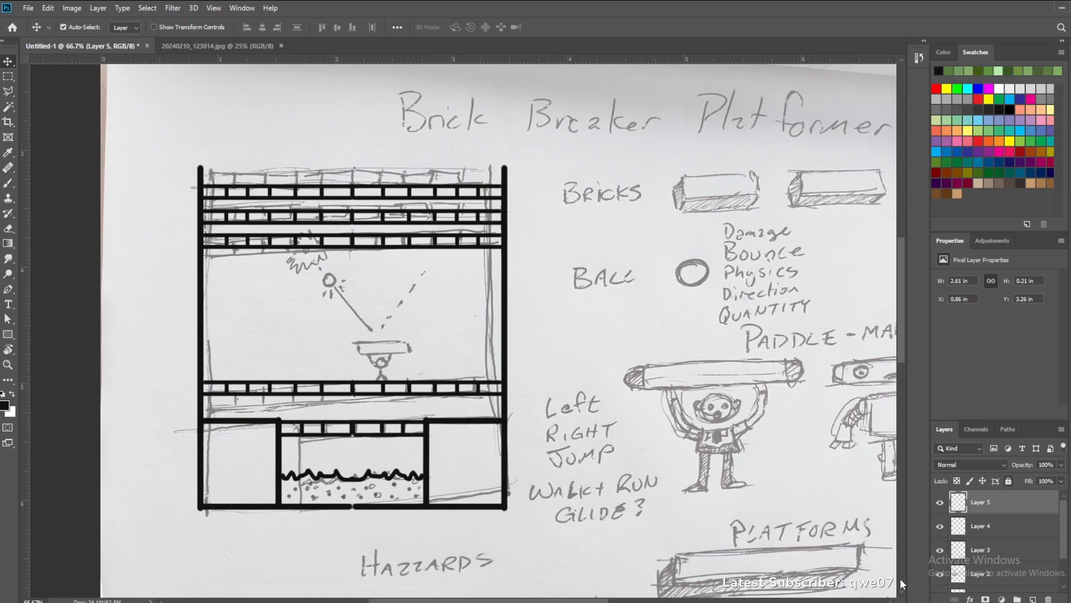
Hide Layer 1 and merge the duplicated brick row layers into Layer 2
scroll(937, 542, "down", 2)
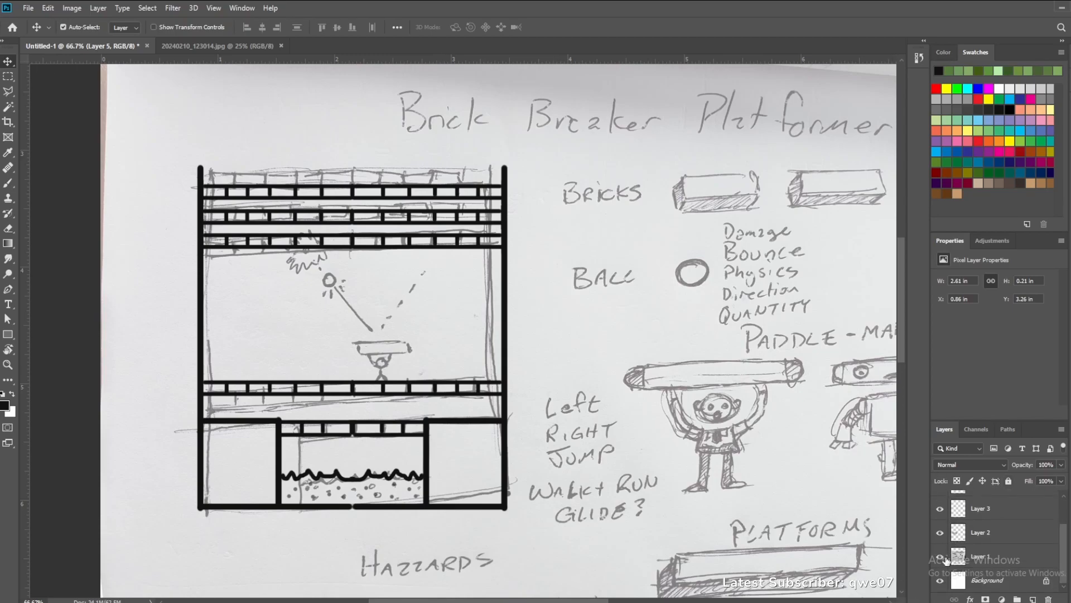
left_click(941, 557)
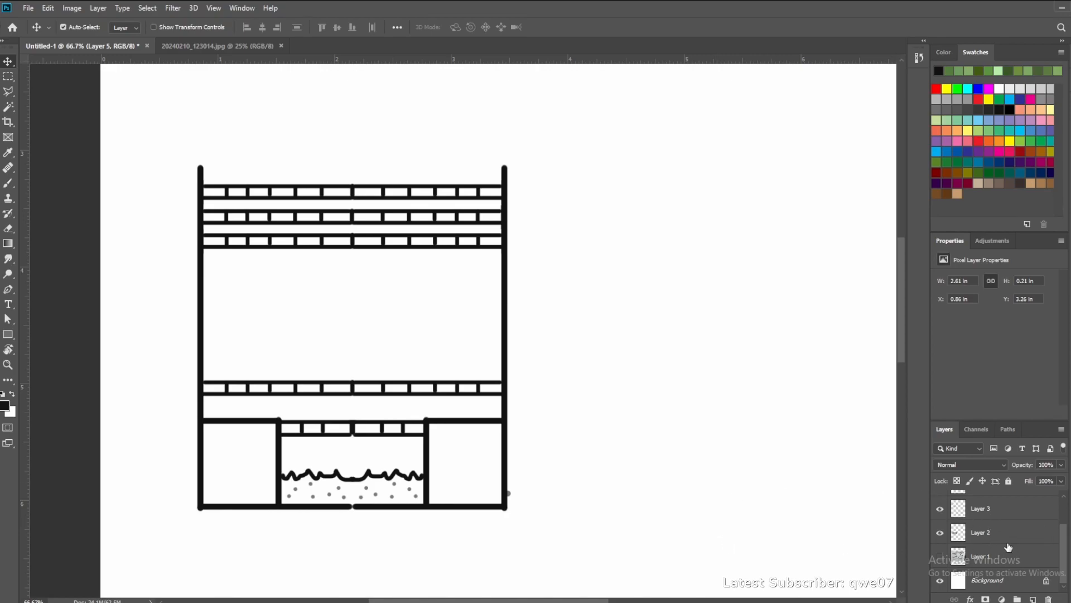
scroll(1009, 547, "up", 2)
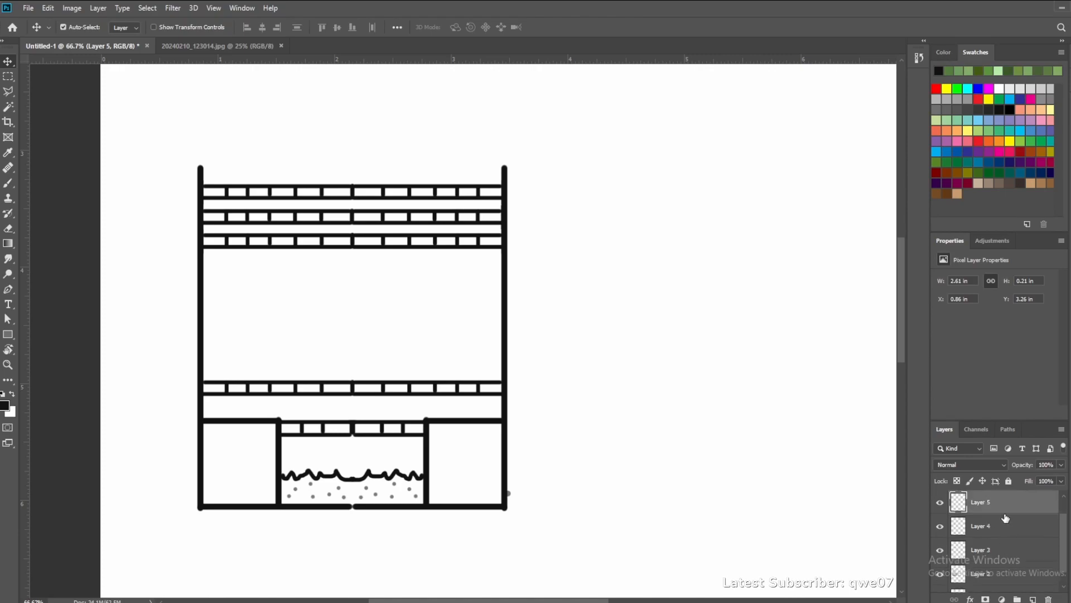
scroll(1005, 519, "down", 2)
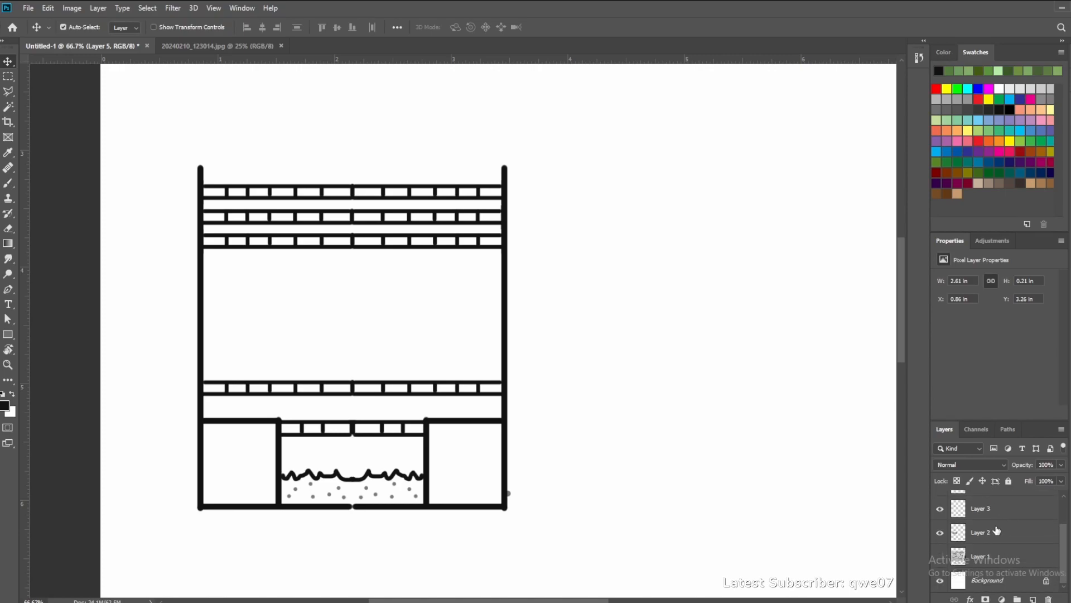
scroll(993, 522, "up", 2)
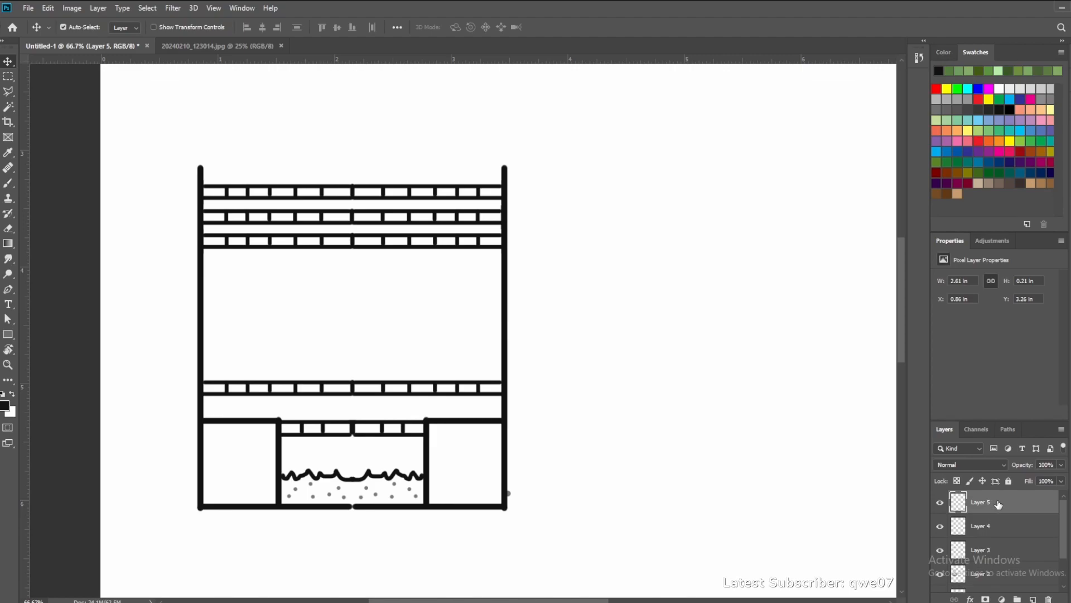
left_click(304, 177, "ctrl")
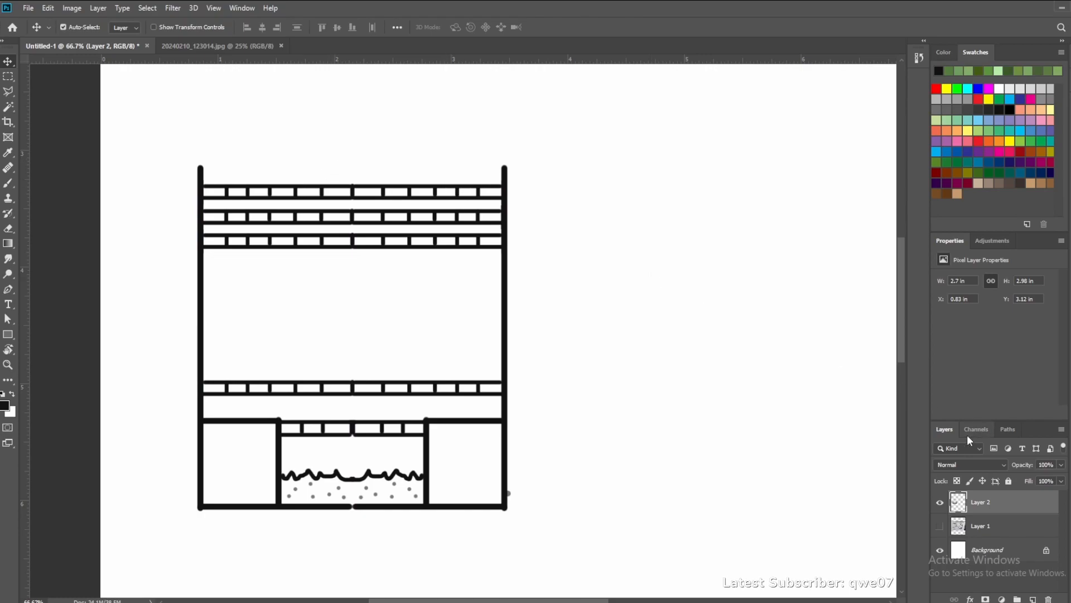
Rename the merged linework layer as Stage
double_click(983, 503)
type("Leve")
key("BackSpace")
key("BackSpace")
type("Stac")
type("e")
key("Return")
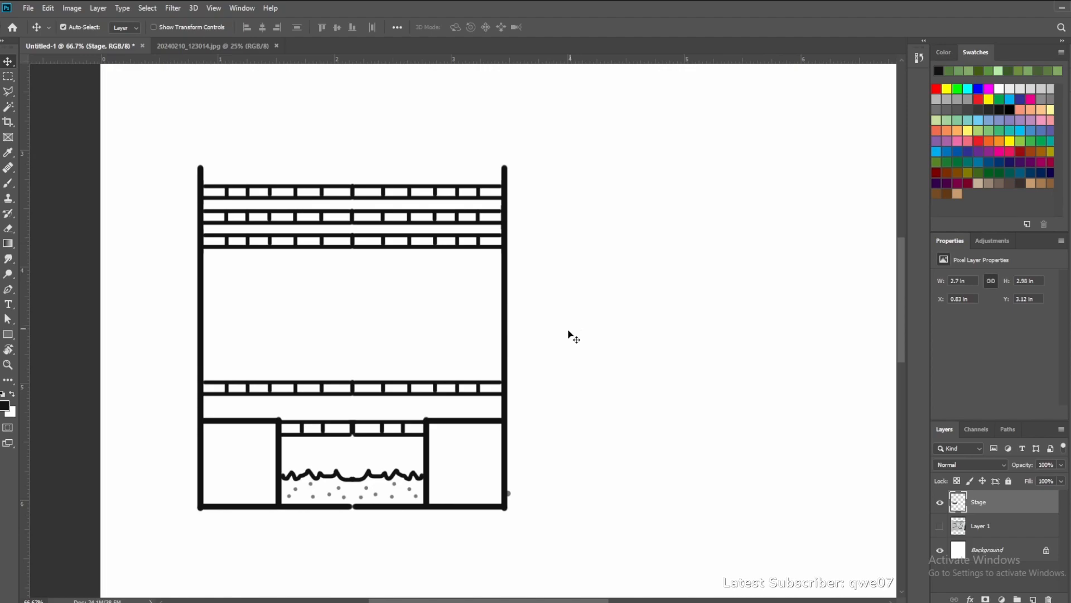
Select the interiors of both lower corner blocks with the Magic Wand and set the foreground color to gray 939393
left_click(9, 108)
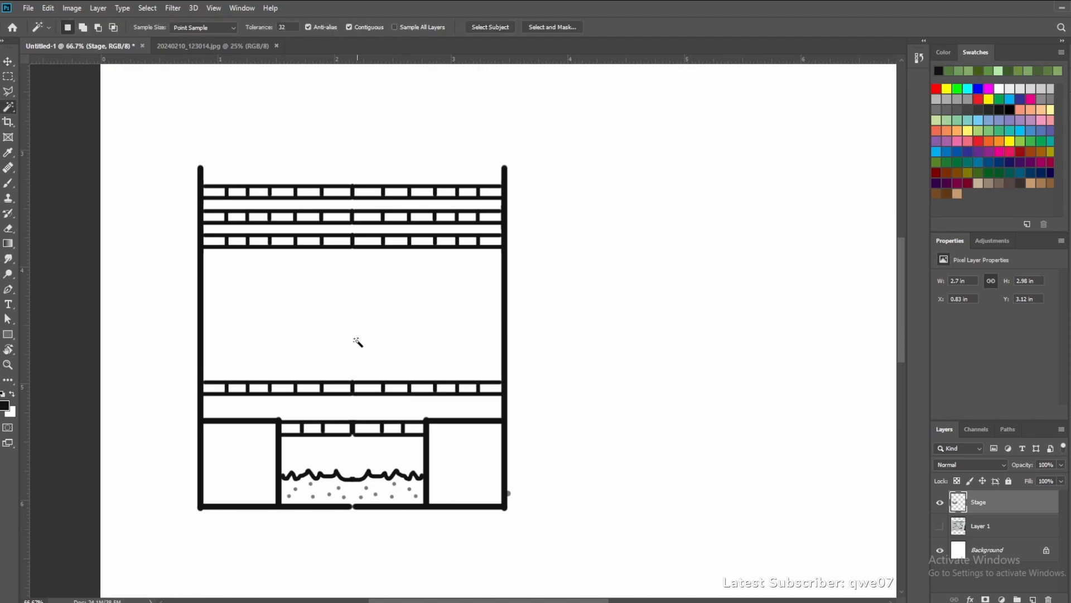
left_click(467, 466)
left_click(241, 457, "shift")
left_click(5, 405)
type("786565")
mouse_move(425, 220)
left_mouse_down()
mouse_move(399, 192)
mouse_move(395, 204)
left_mouse_up()
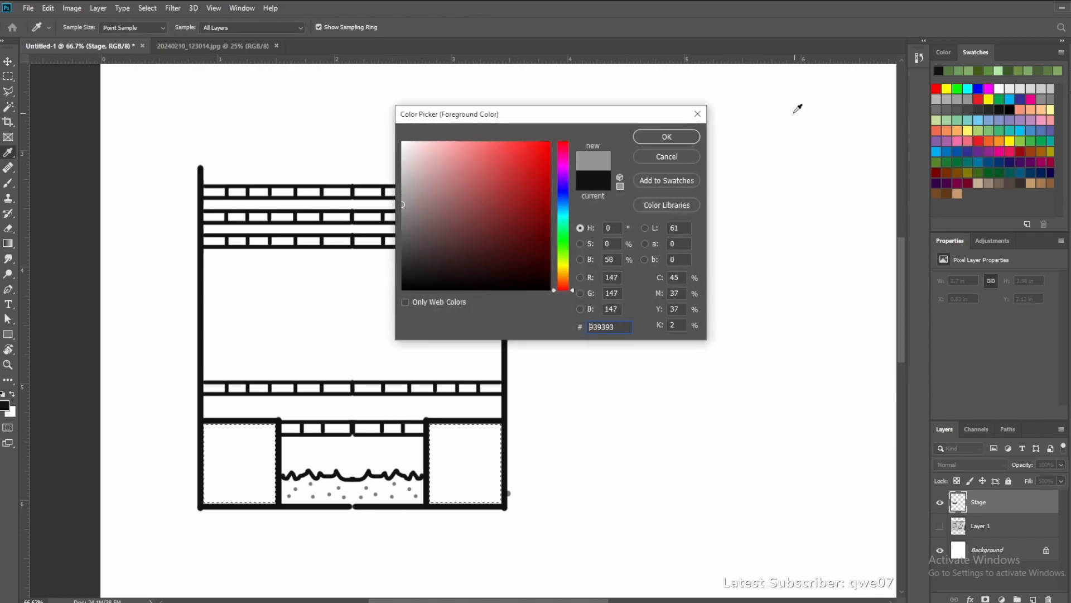
left_click(679, 136)
key("w")
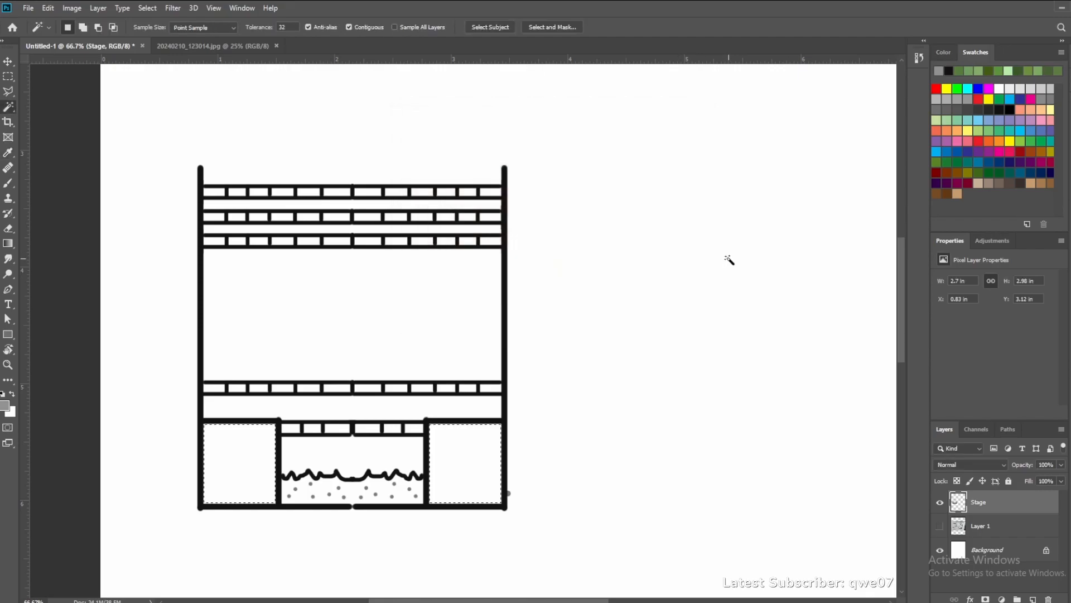
Fill the selected corner blocks with the foreground color and deselect them
left_click(53, 8)
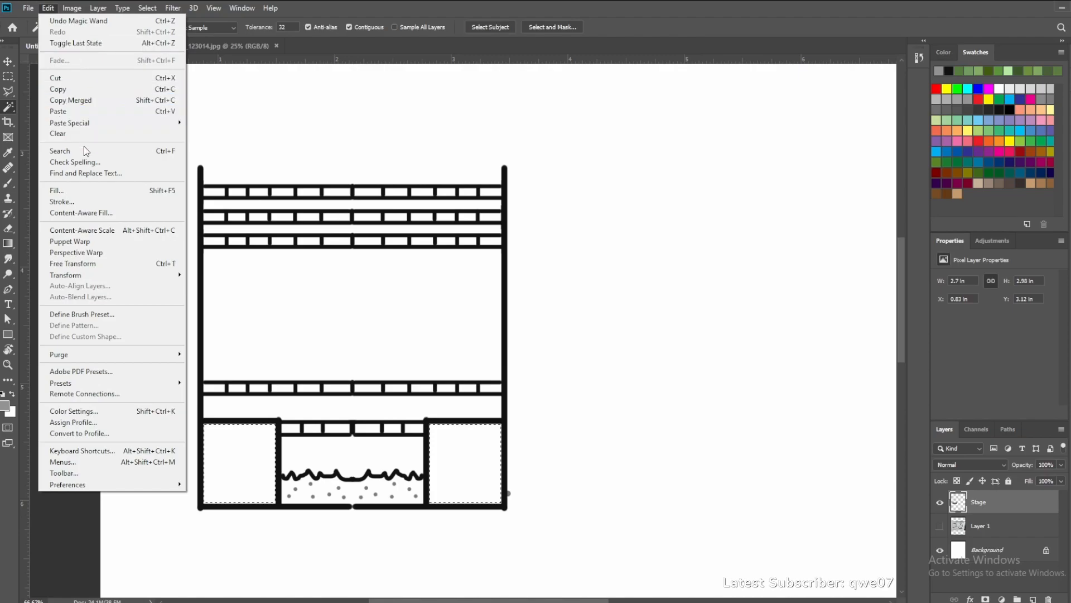
left_click(84, 190)
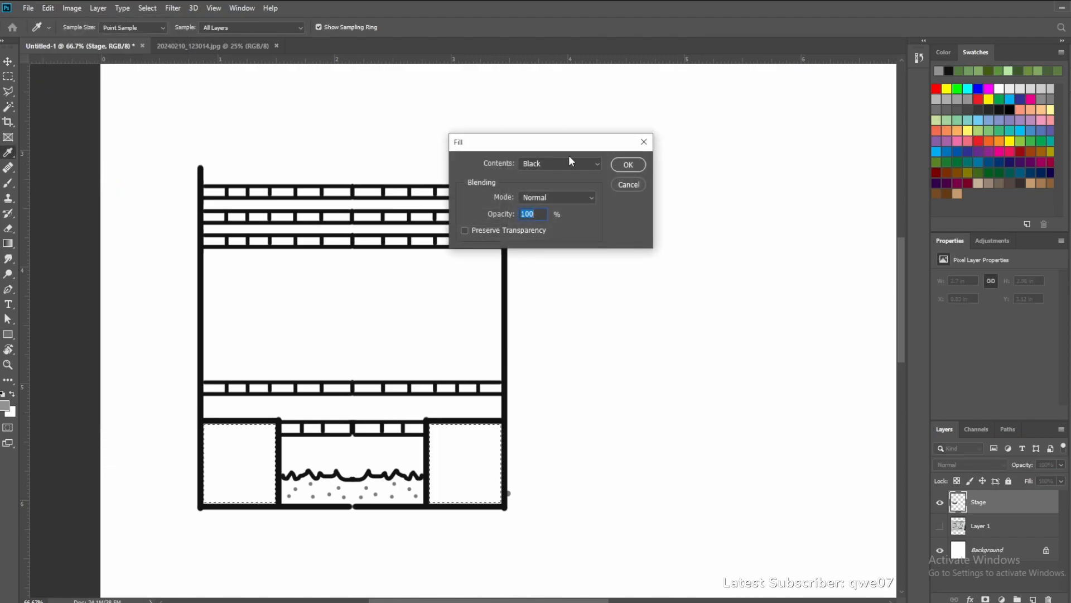
left_click(585, 162)
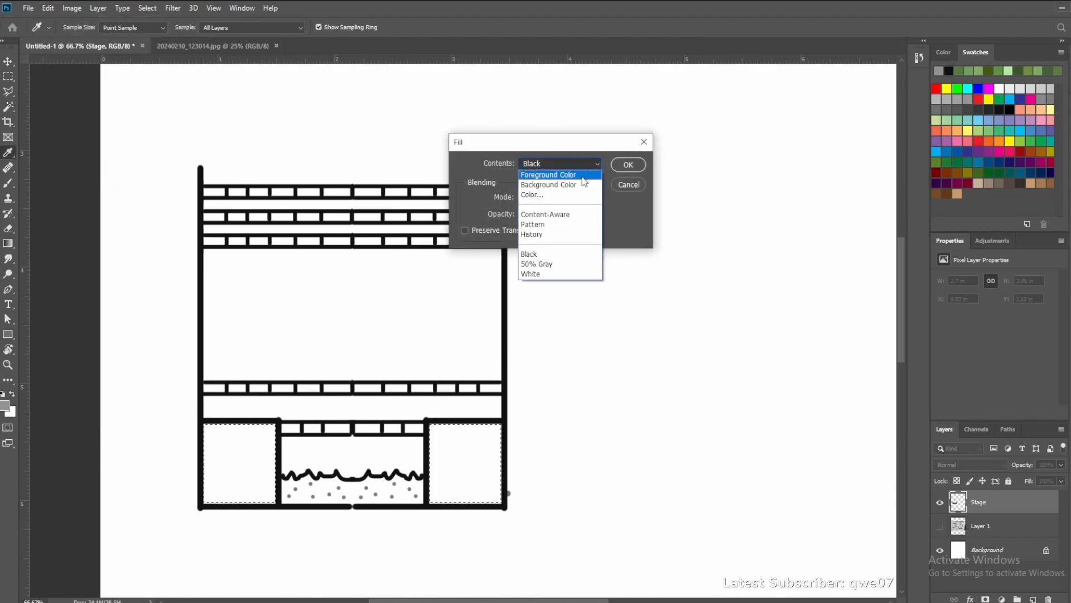
left_click(582, 176)
left_click(627, 164)
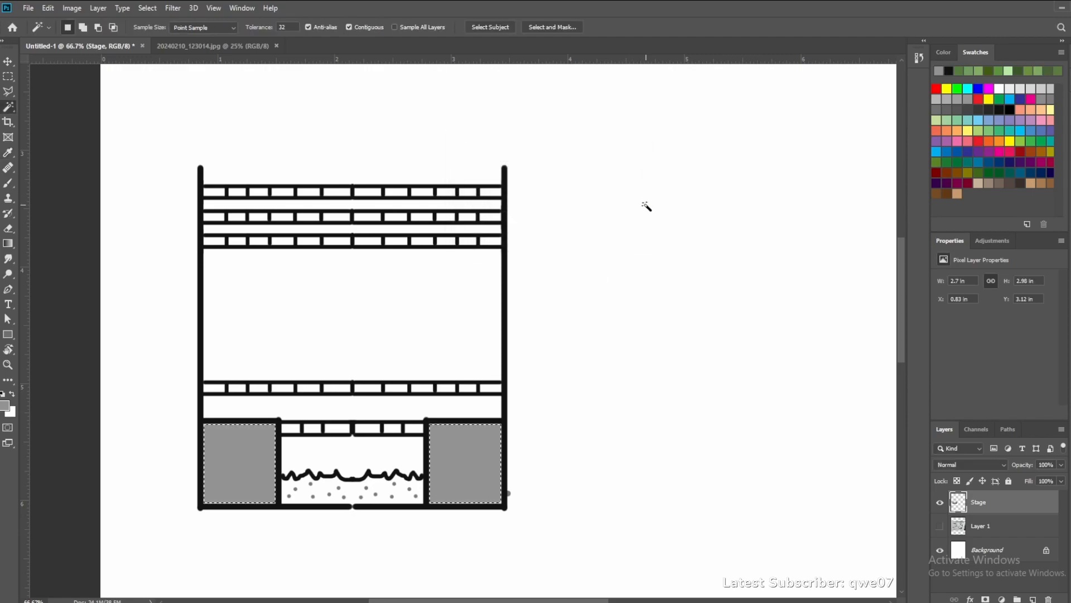
key("ctrl+d")
Select the lava area below the wavy line with the Magic Wand and fill it with a red swatch color
left_click(353, 496)
left_click(980, 98)
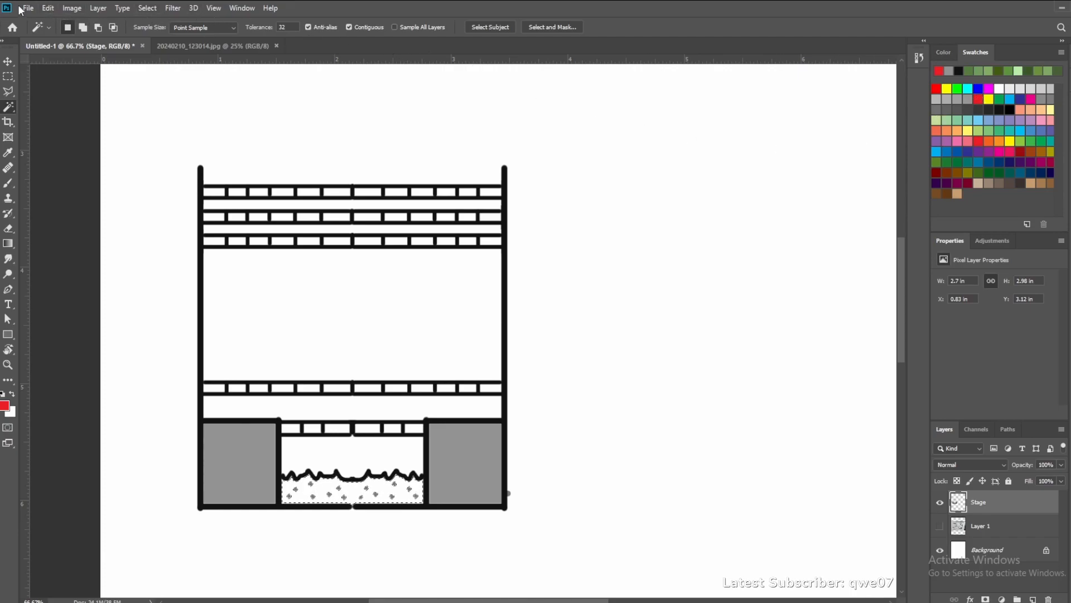
left_click(48, 8)
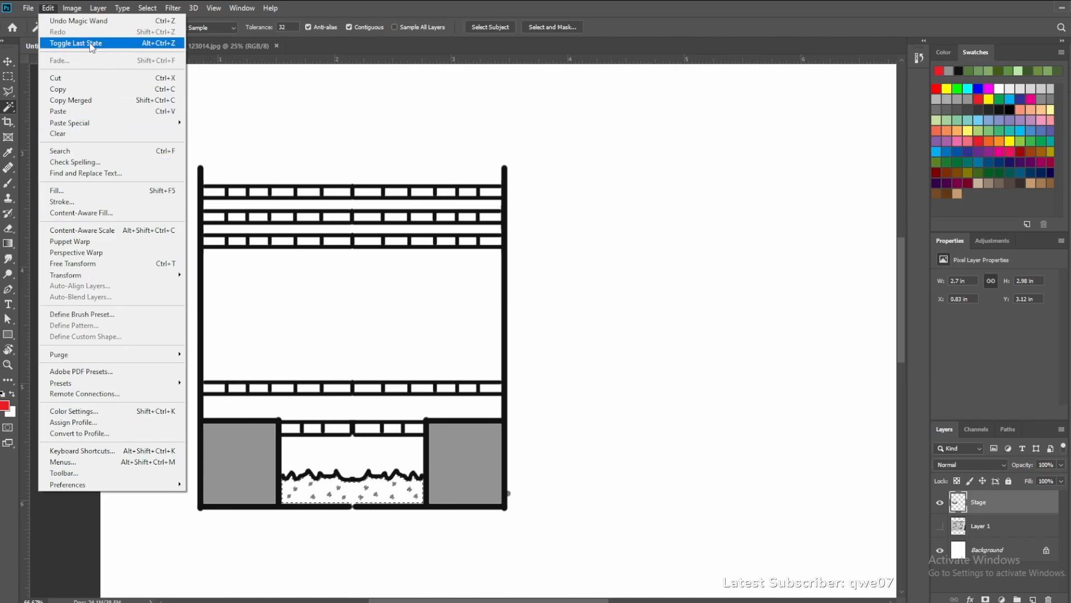
left_click(123, 192)
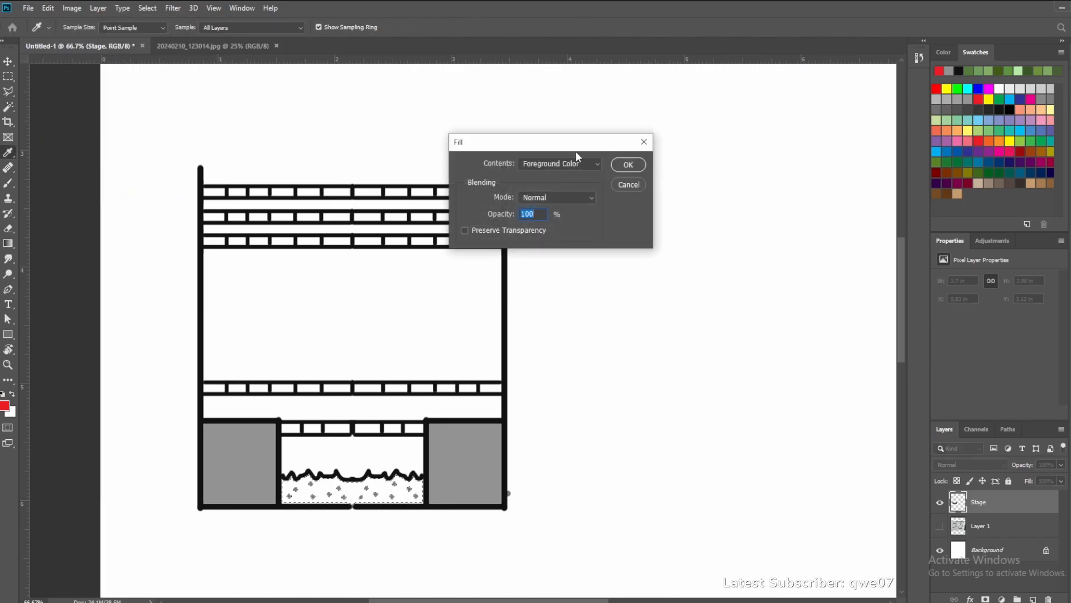
left_click(619, 162)
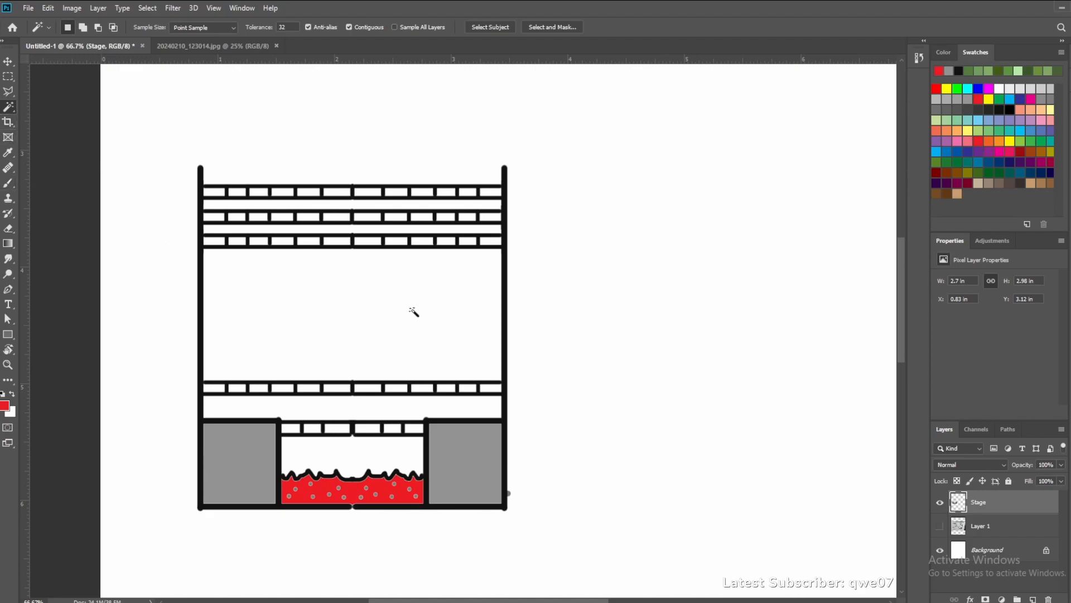
Select the interior of the right corner block and fill it with the red foreground color
left_click(460, 450)
left_click(48, 7)
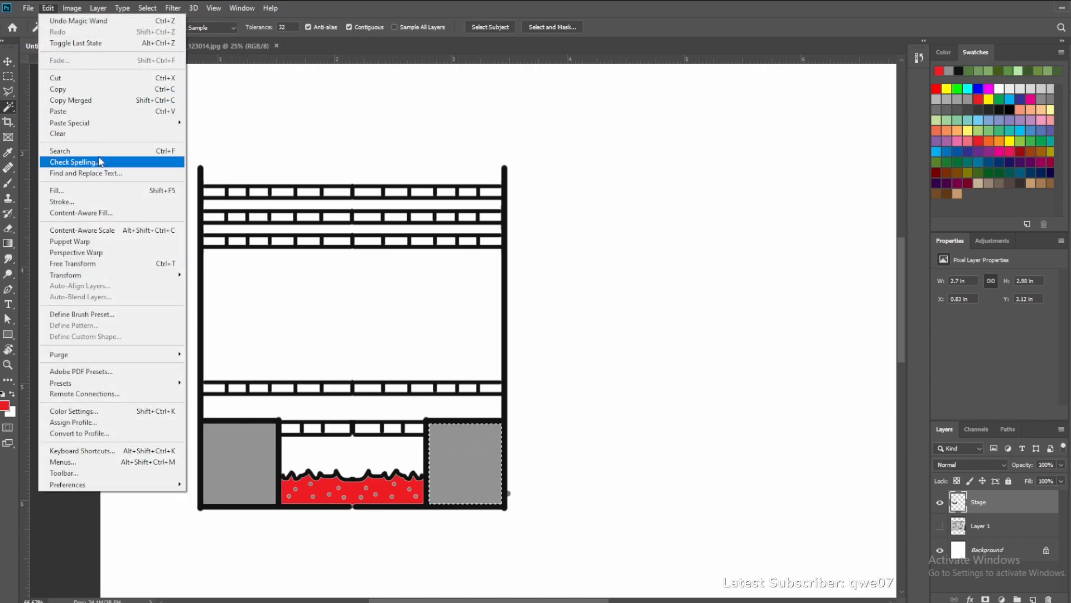
left_click(100, 192)
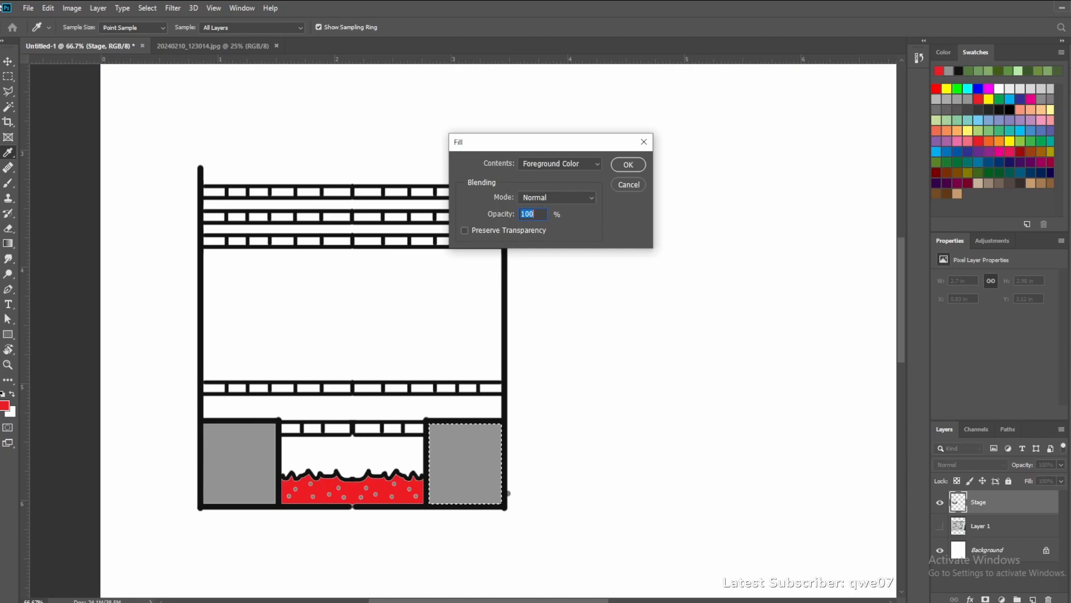
left_click(639, 164)
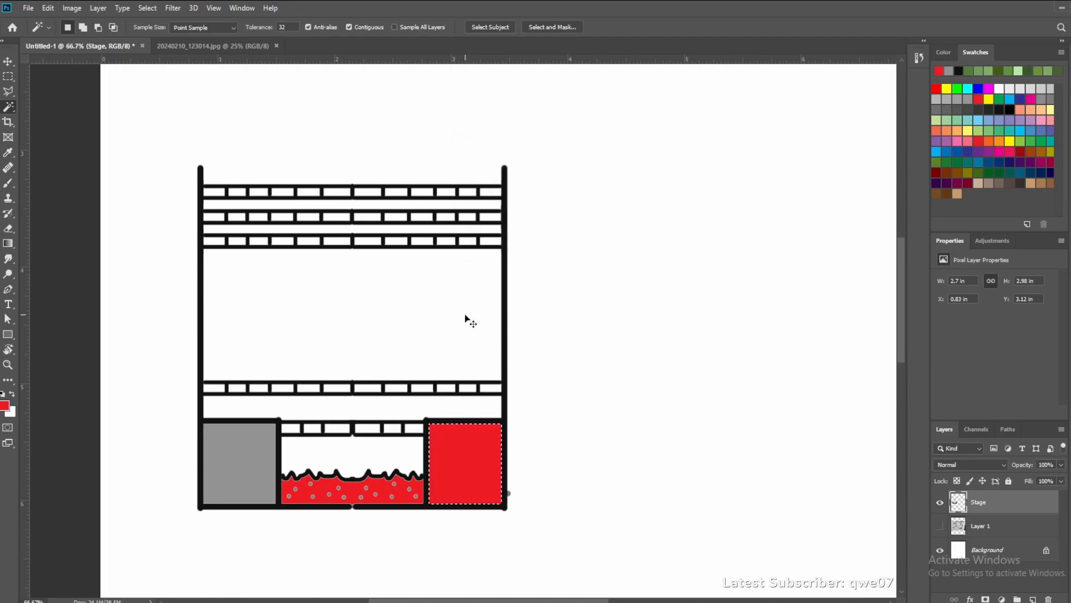
Undo the red fill of the right corner block
key("ctrl+z")
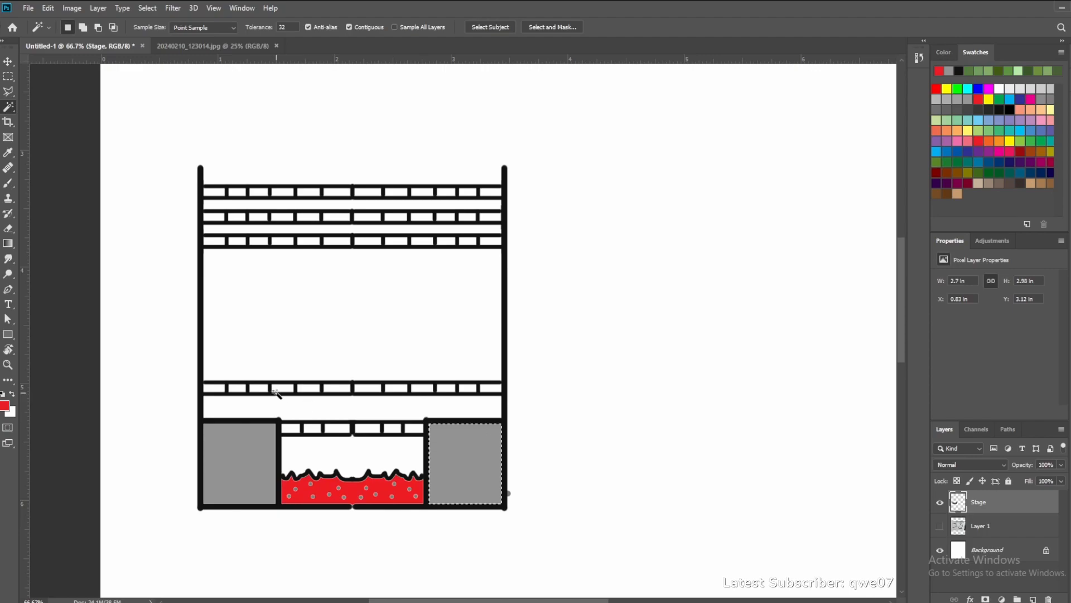
left_click(218, 241)
left_click(281, 241, "shift")
left_click(374, 245, "shift")
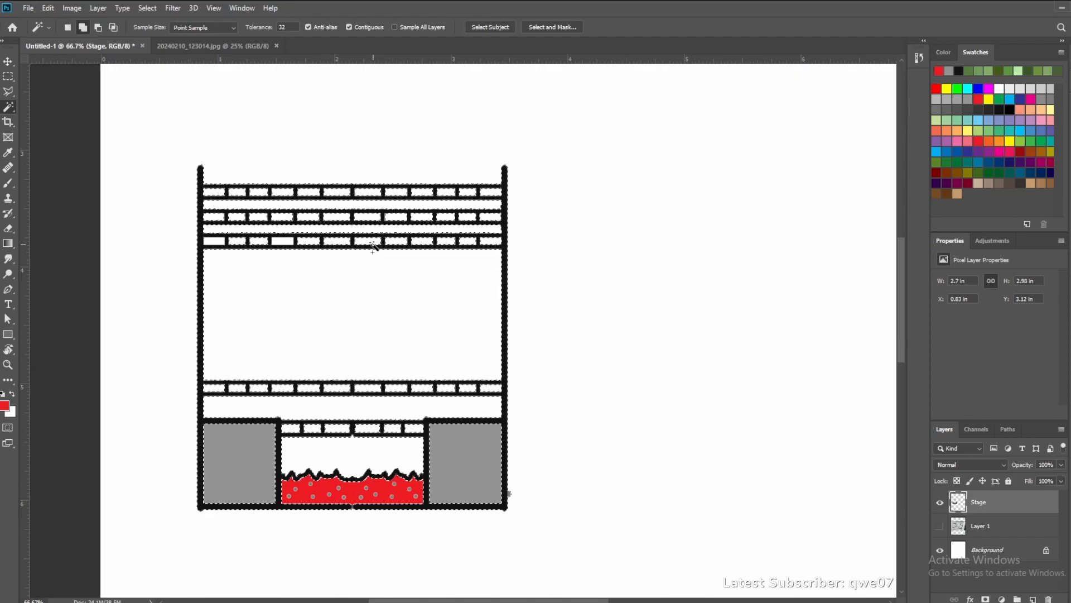
Select every third brick in the three upper rows with the Magic Wand, shifting one brick right with each higher row
left_click(363, 242)
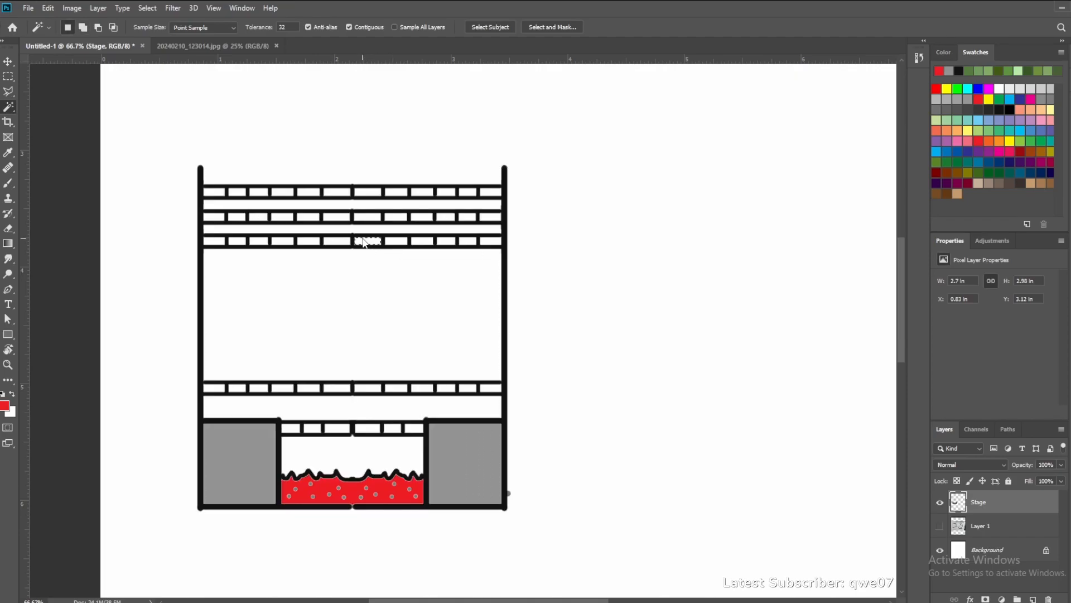
left_click(285, 243, "shift")
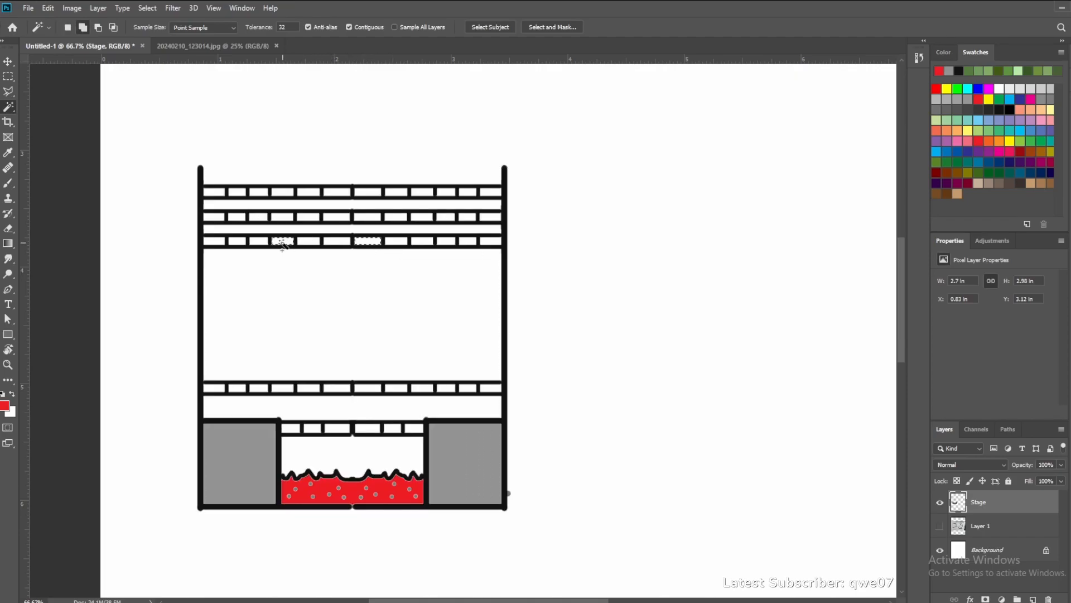
left_click(207, 243, "shift")
left_click(443, 244, "shift")
left_click(234, 218, "shift")
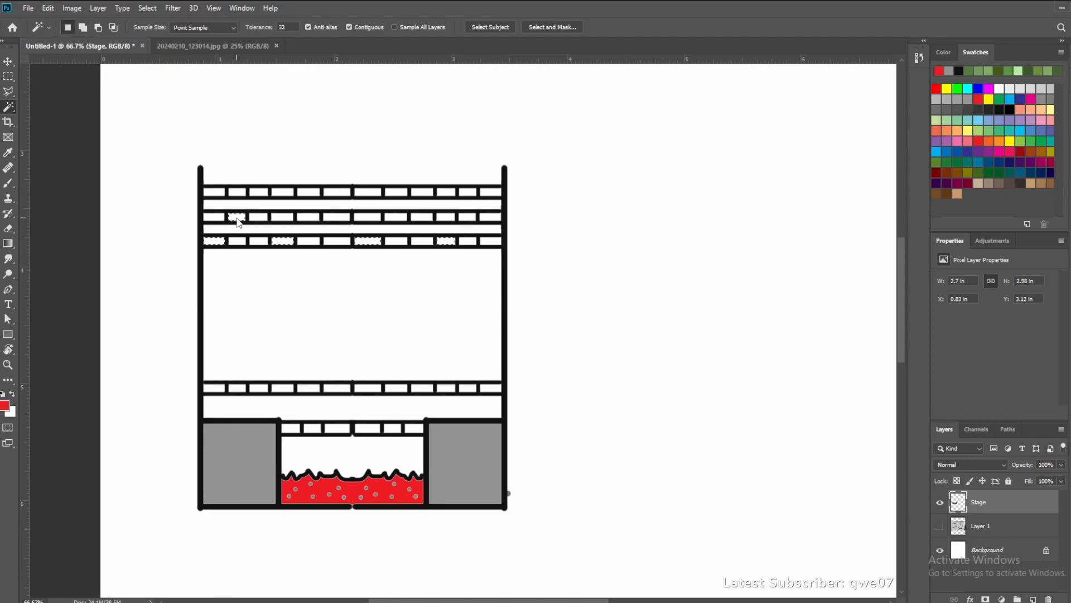
left_click(304, 218, "shift")
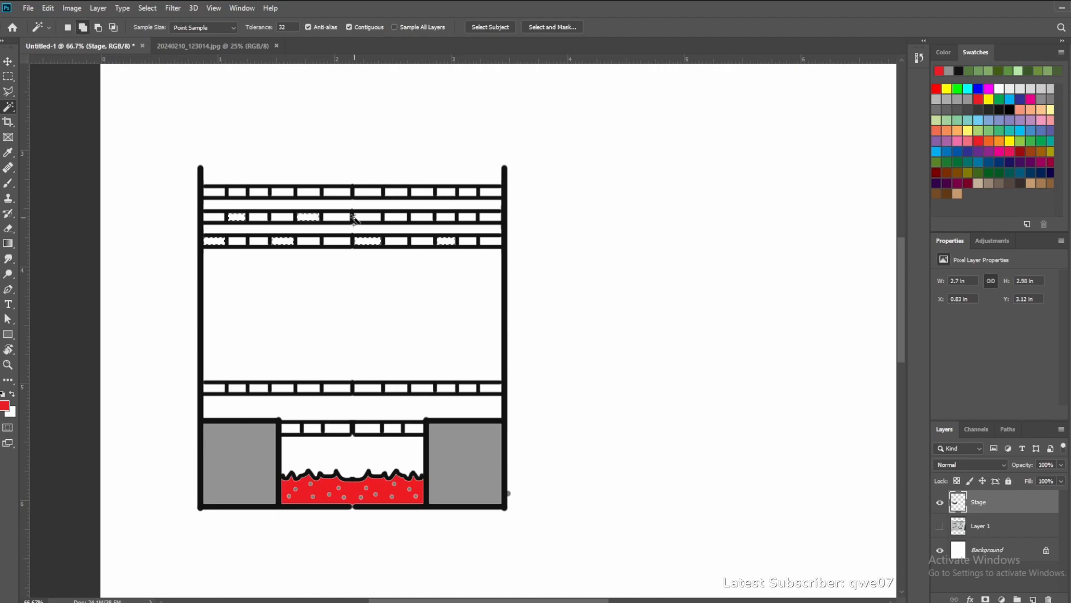
left_click(391, 218, "shift")
left_click(256, 193, "shift")
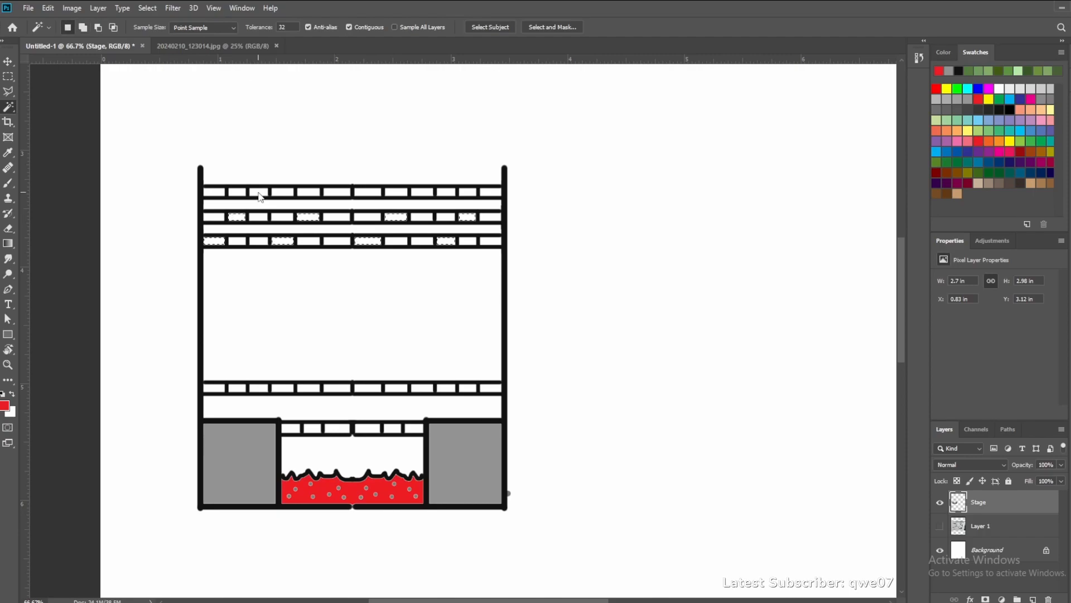
left_click(337, 194, "shift")
left_click(415, 192, "shift")
left_click(496, 191, "shift")
Fill the selected bricks with a coral swatch color and deselect them
left_click(937, 130)
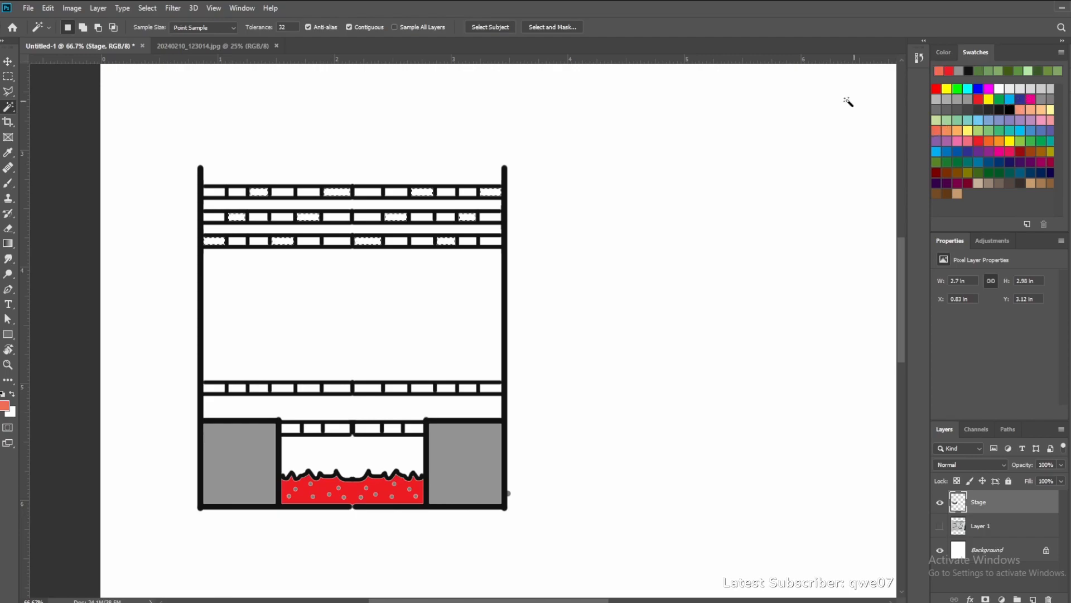
left_click(48, 7)
left_click(70, 190)
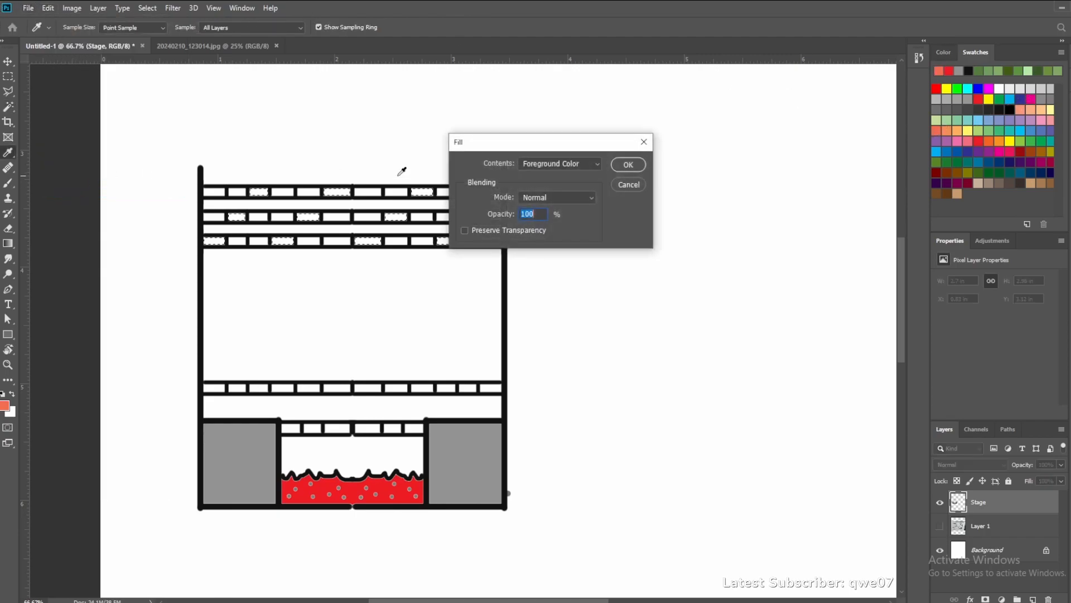
left_click(629, 165)
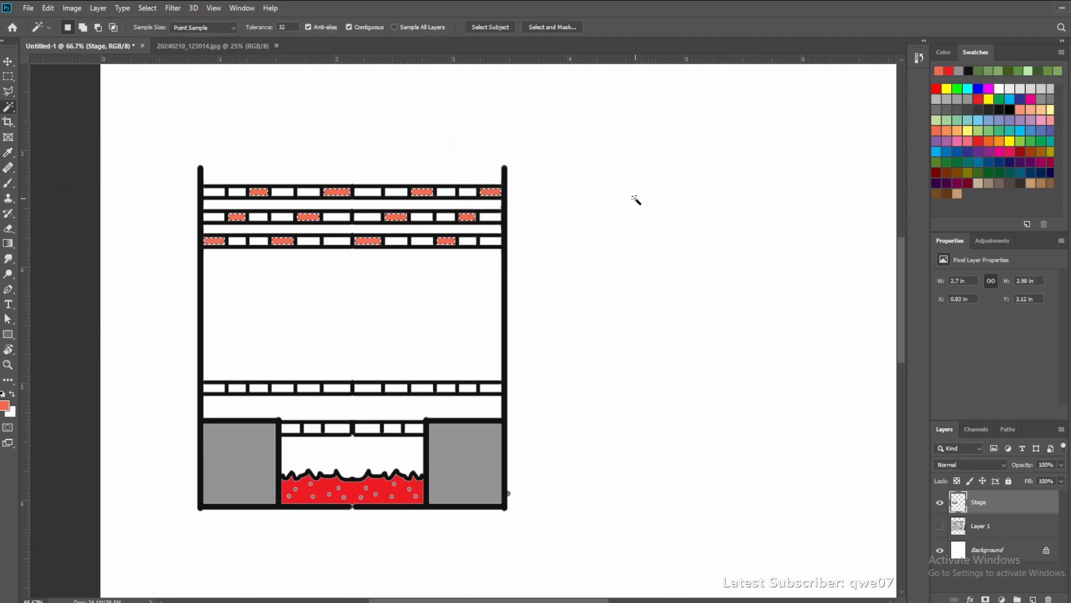
key("ctrl+d")
Select the first three white bricks that directly follow a coral one in each upper row with the Magic Wand
left_click(238, 241)
left_click(260, 217, "shift")
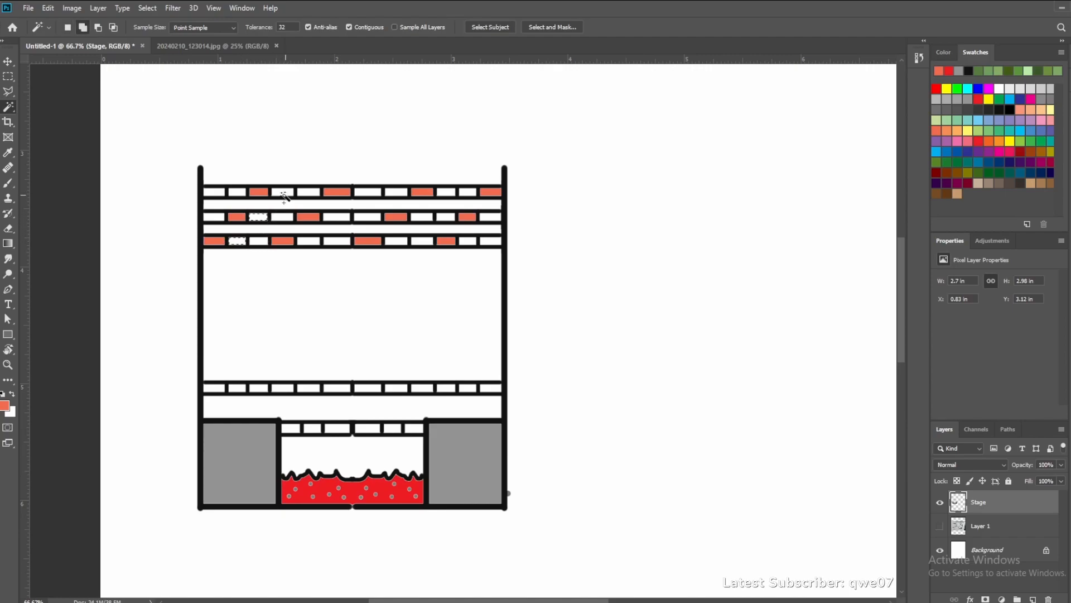
left_click(283, 192, "shift")
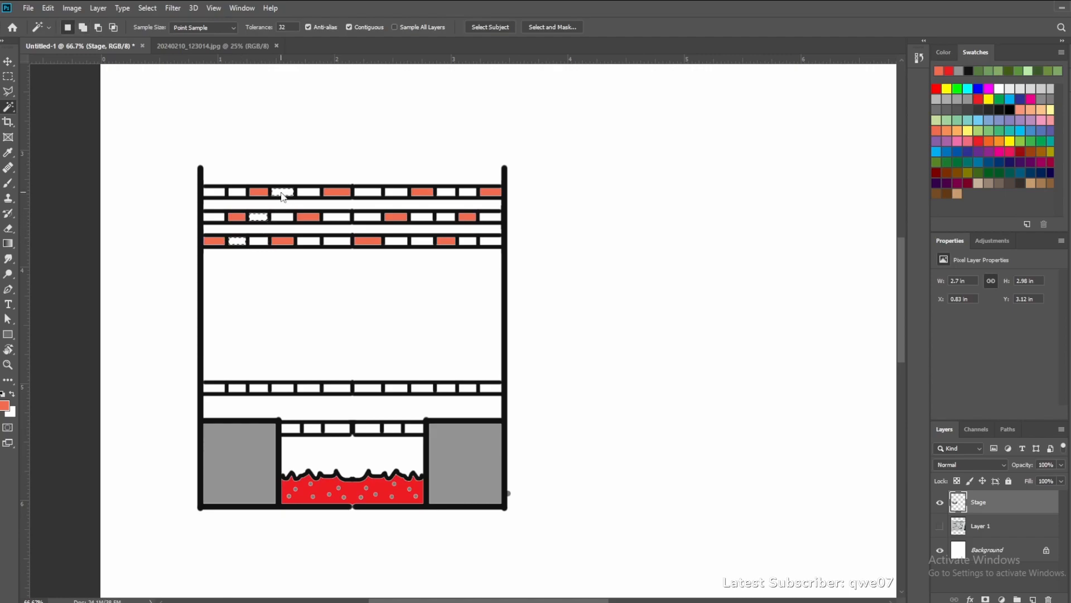
left_click(309, 241, "shift")
left_click(337, 217, "shift")
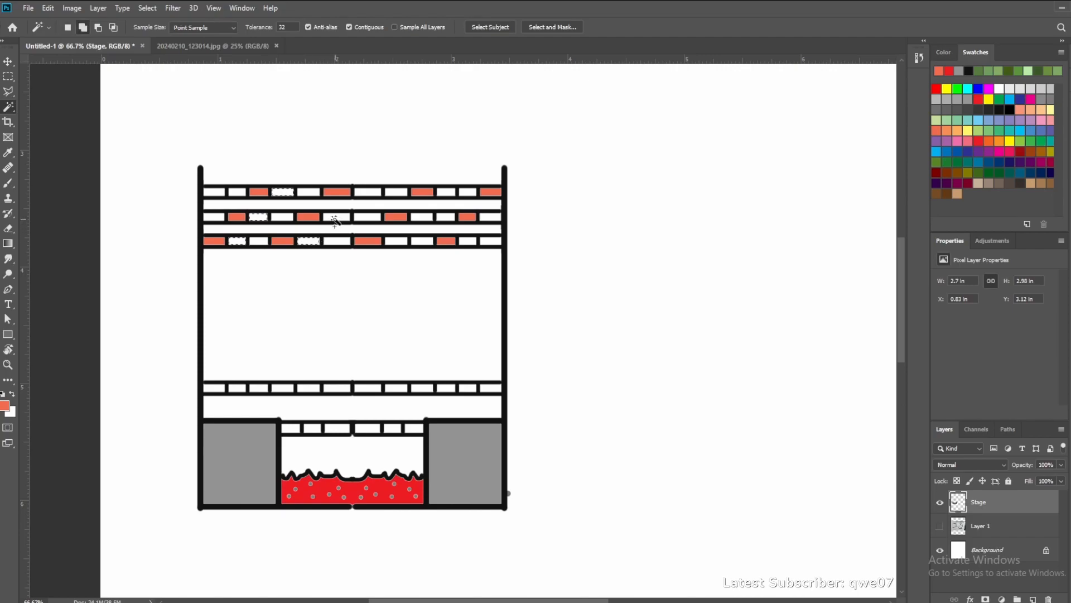
left_click(369, 192, "shift")
left_click(392, 243, "shift")
left_click(428, 217, "shift")
left_click(446, 193, "shift")
Fill the selected bricks with a green swatch color and deselect them
left_click(999, 100)
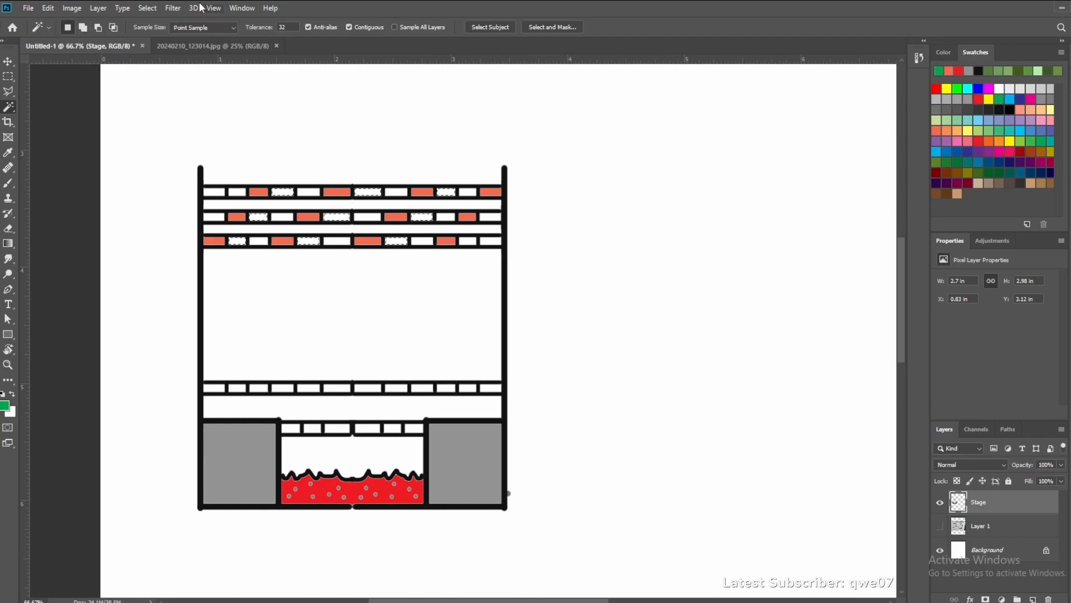
left_click(48, 8)
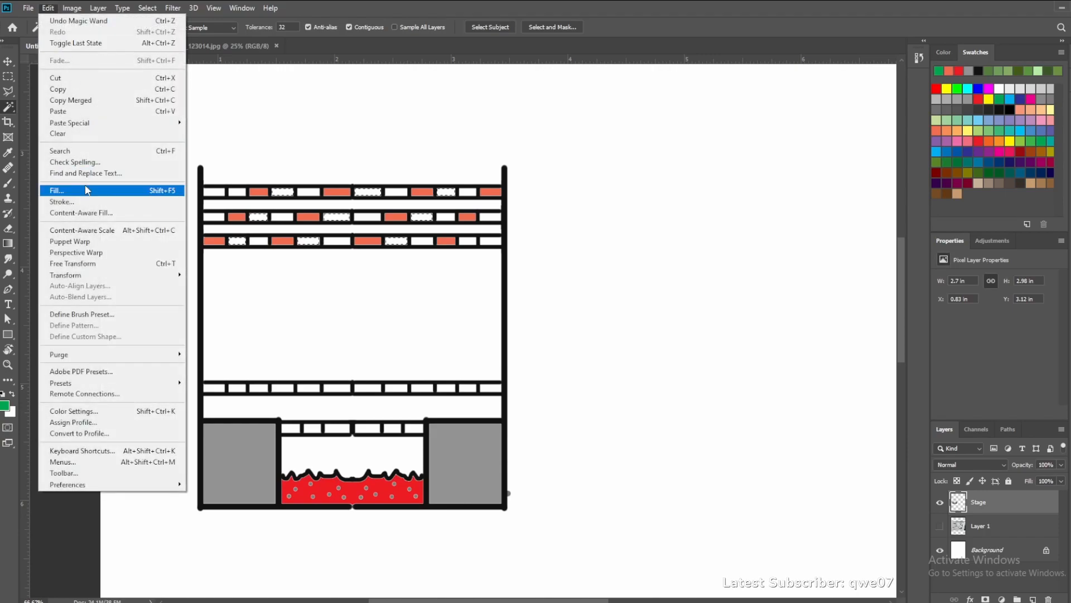
left_click(86, 191)
left_click(628, 165)
key("w")
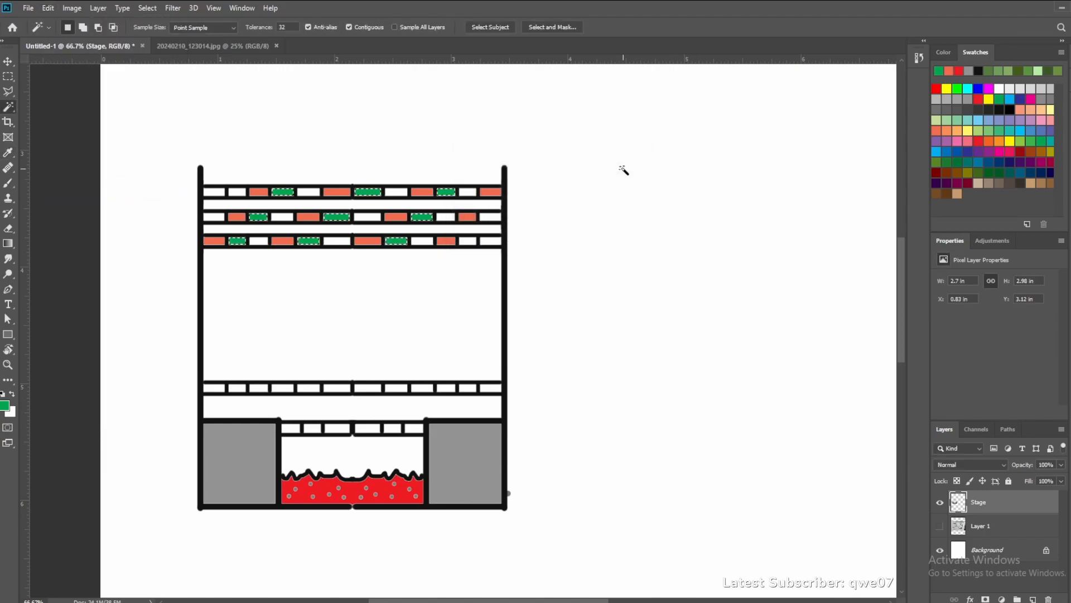
key("ctrl+d")
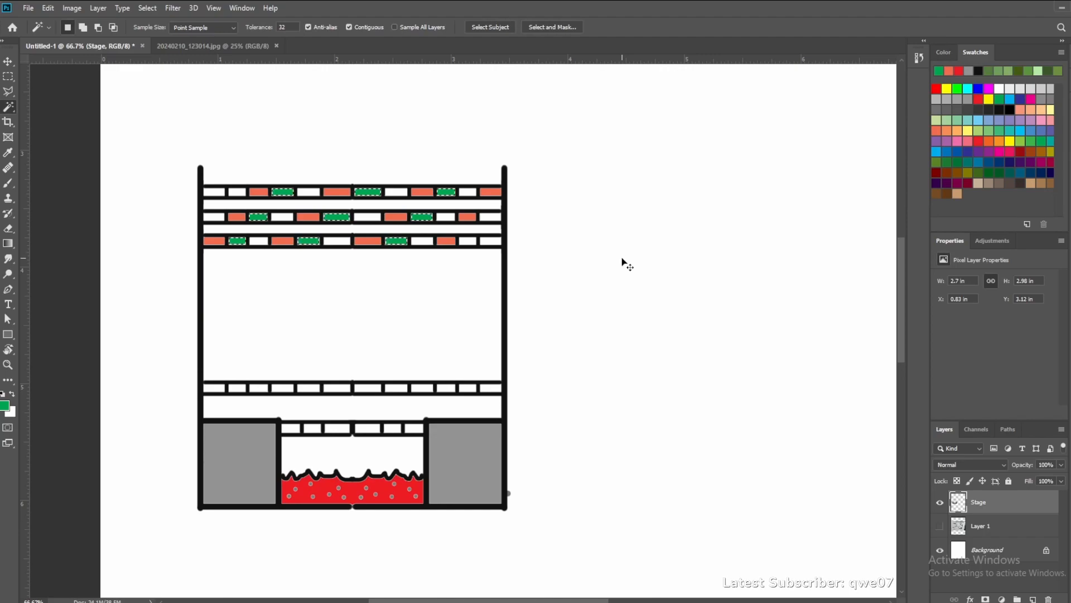
left_click(261, 242)
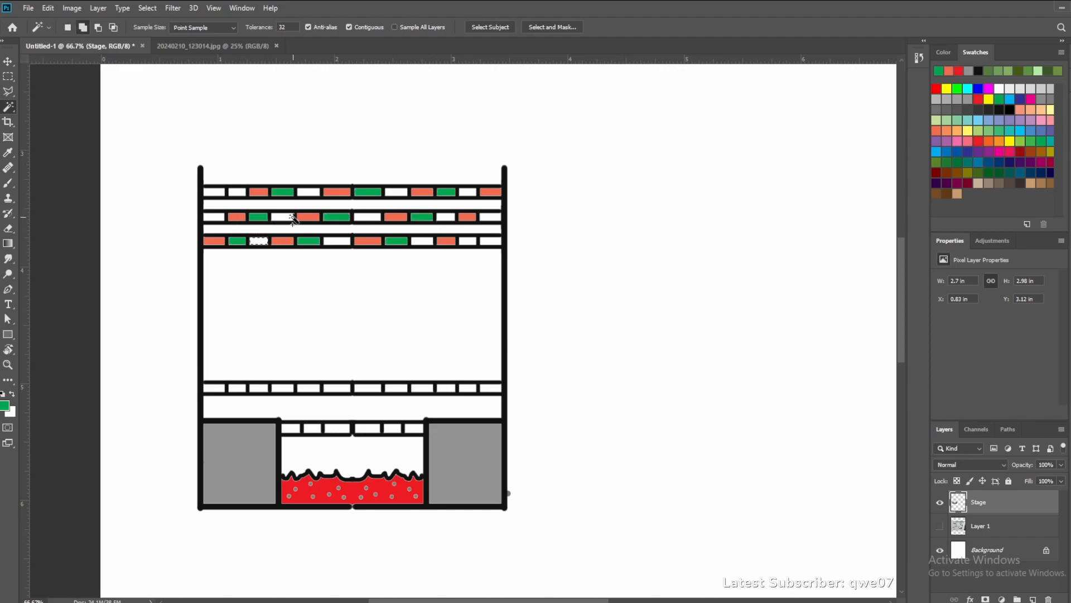
left_click(285, 217)
left_click(306, 192)
left_click(336, 241)
left_click(367, 217)
left_click(401, 190)
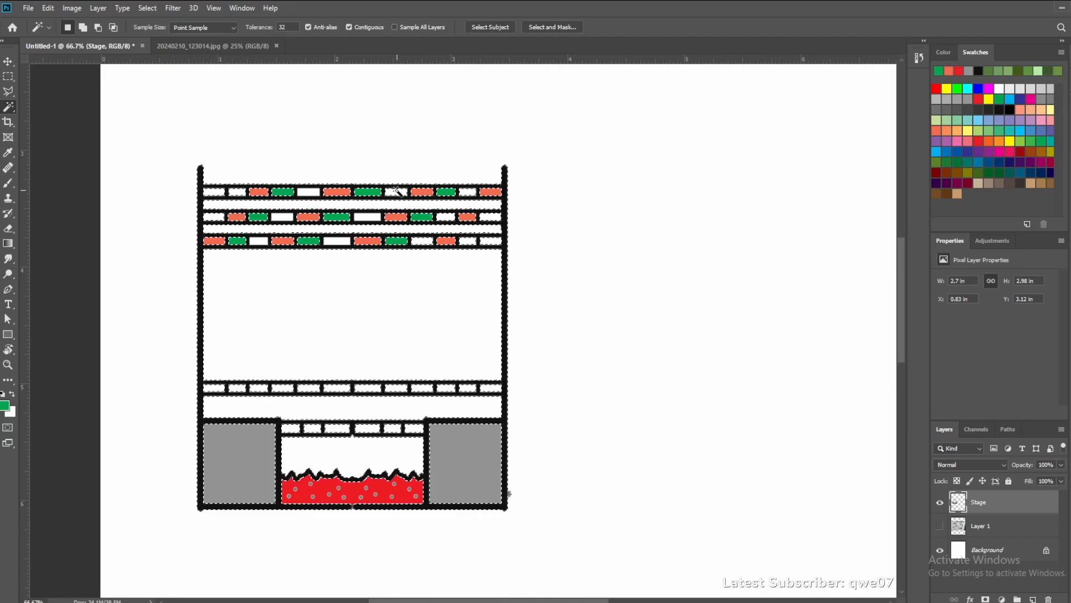
Select the remaining white bricks in the three upper rows, except the top row's first brick and the lower two rows' last bricks
left_click(396, 192)
left_click(367, 217, "shift")
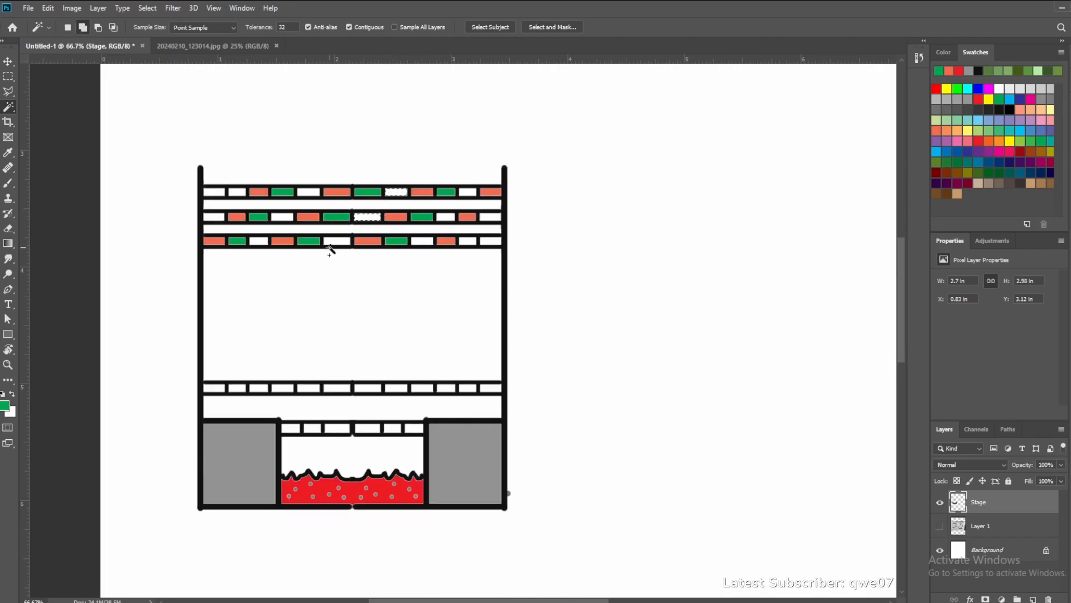
left_click(257, 242, "shift")
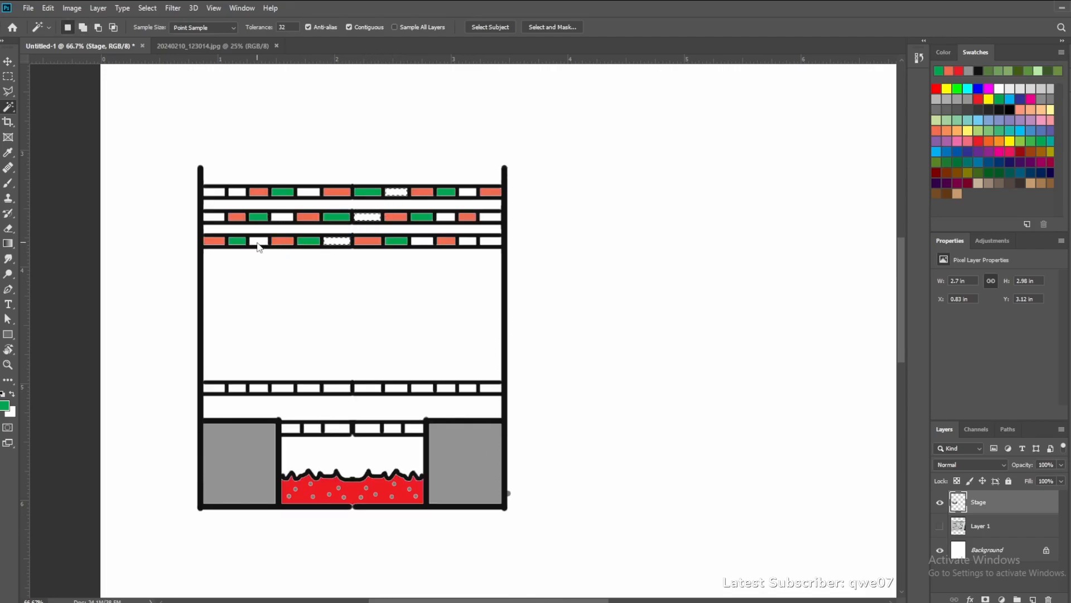
left_click(309, 193, "shift")
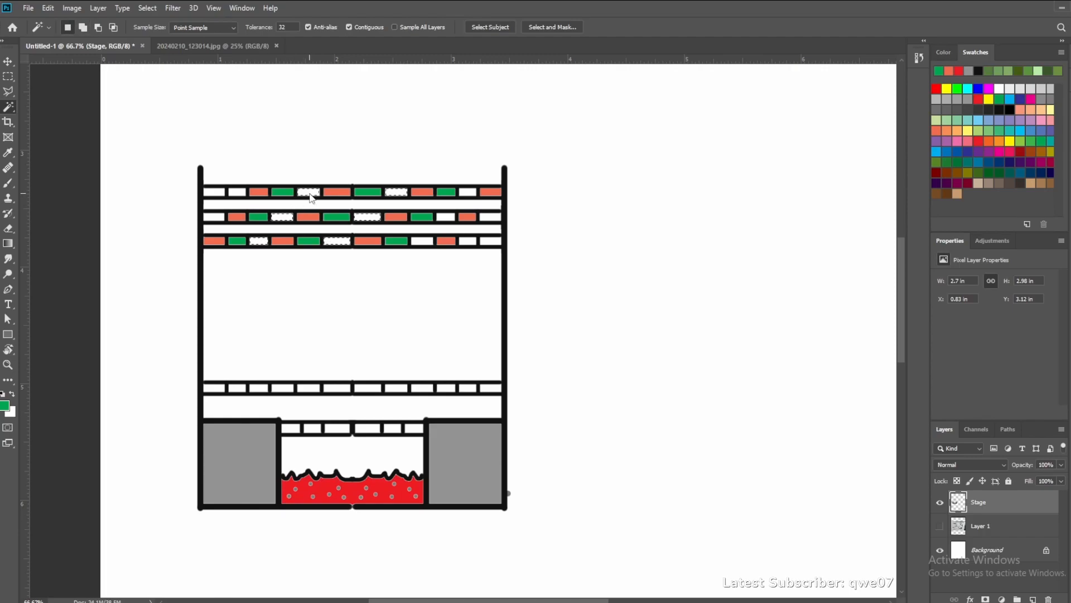
left_click(211, 219, "shift")
left_click(239, 194, "shift")
left_click(422, 241, "shift")
left_click(470, 194, "shift")
left_click(470, 244, "shift")
Fill the selected white bricks with a yellow swatch color
left_click(989, 100)
left_click(54, 9)
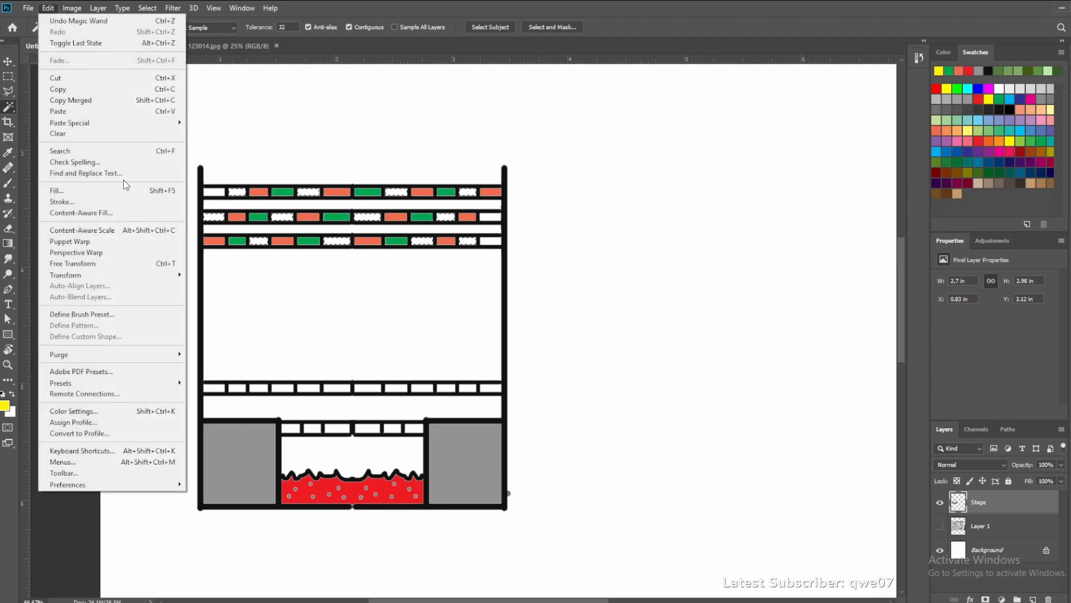
left_click(123, 190)
left_click(629, 164)
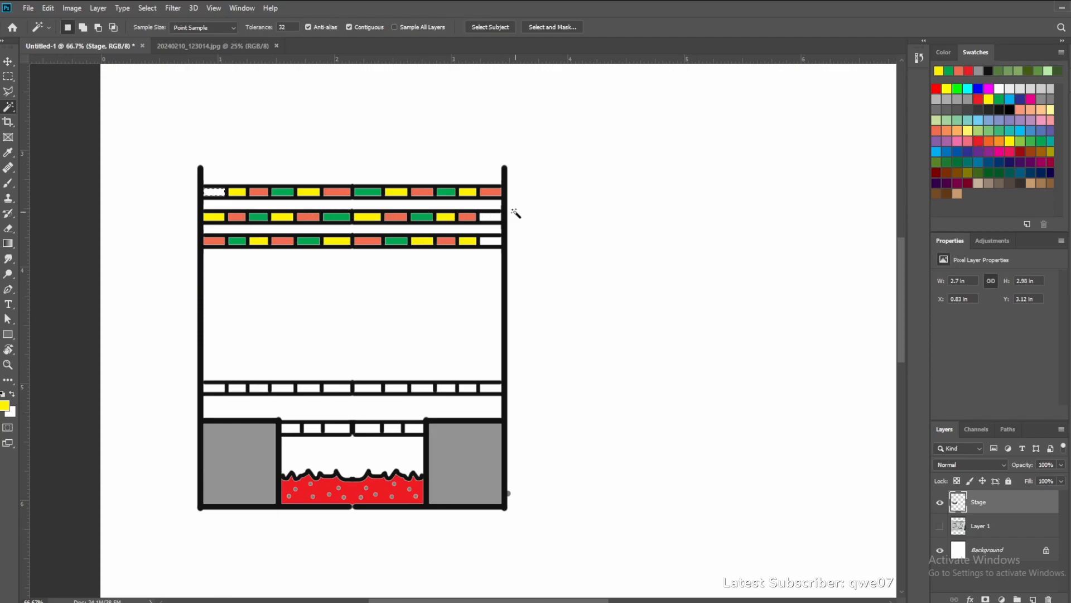
Select the first brick of the top row and the last brick of the third row, and fill both with the green swatch color
key("shift")
left_click(493, 244, "shift")
left_click(999, 98)
left_click(47, 9)
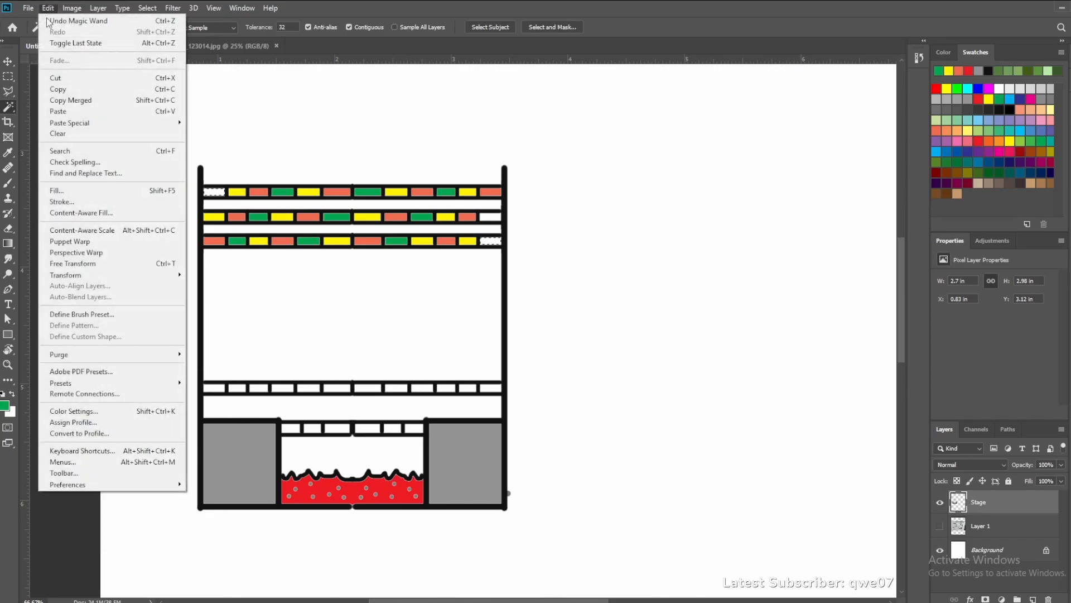
left_click(84, 190)
left_click(628, 164)
key("w")
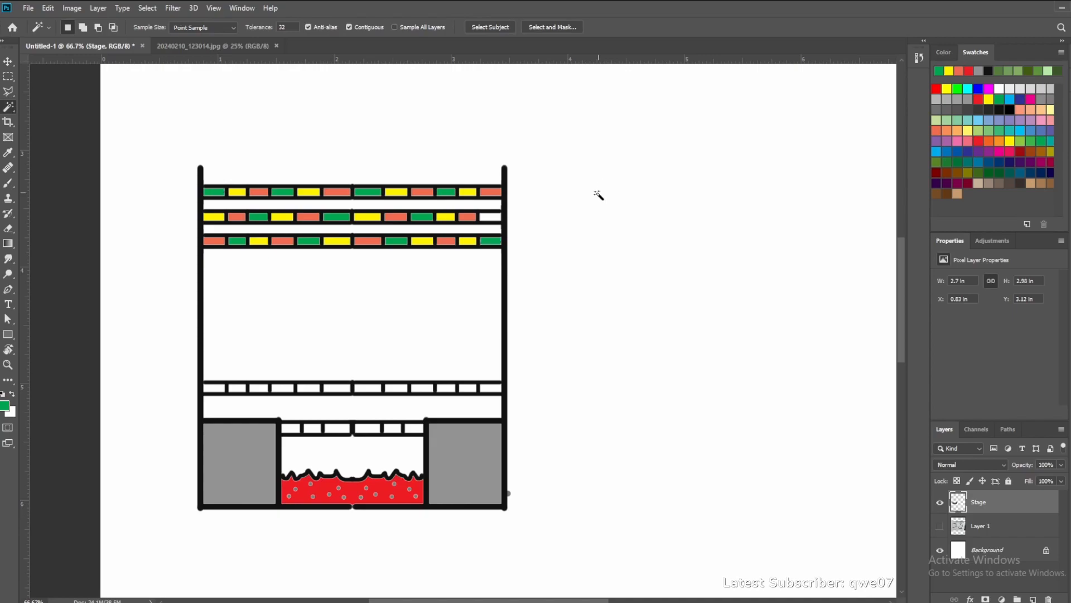
Select the last brick of the second row, fill it with a cyan swatch color and deselect it
left_click(491, 216)
left_click(968, 88)
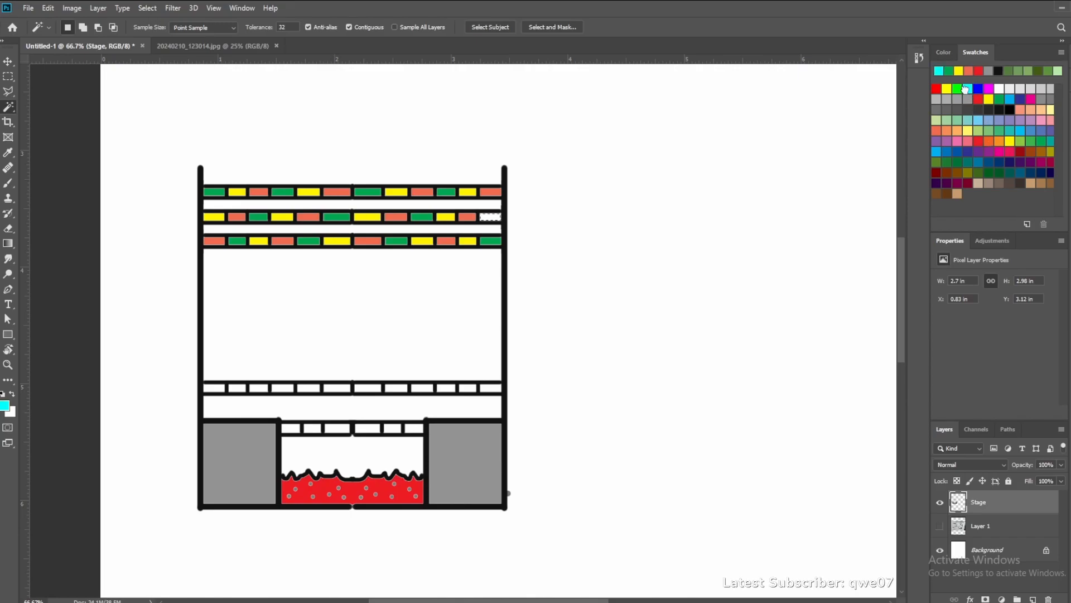
left_click(48, 8)
left_click(55, 191)
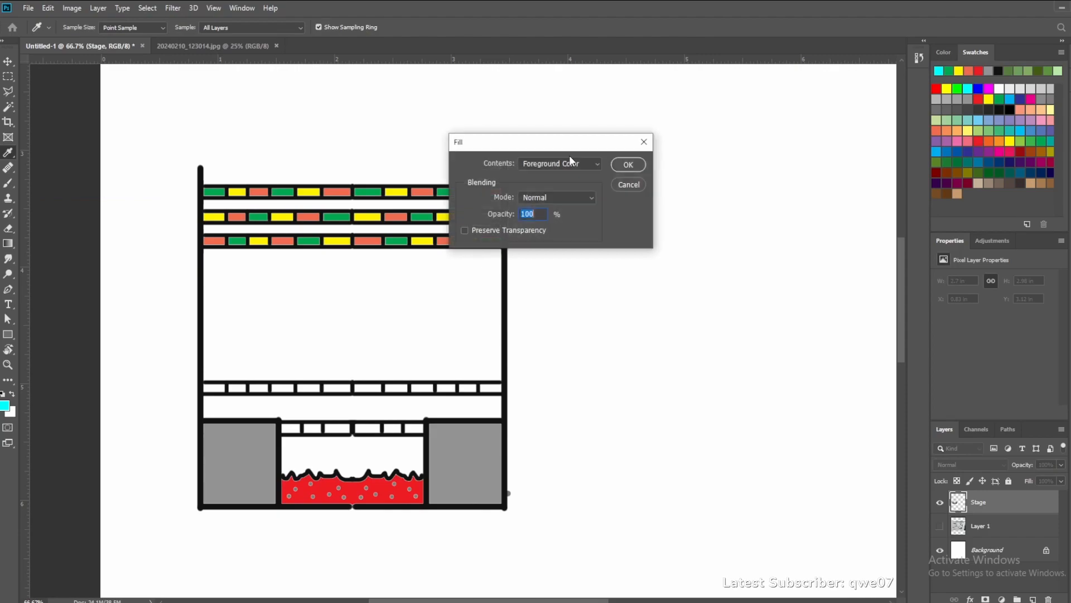
left_click(625, 164)
key("w")
key("ctrl+d")
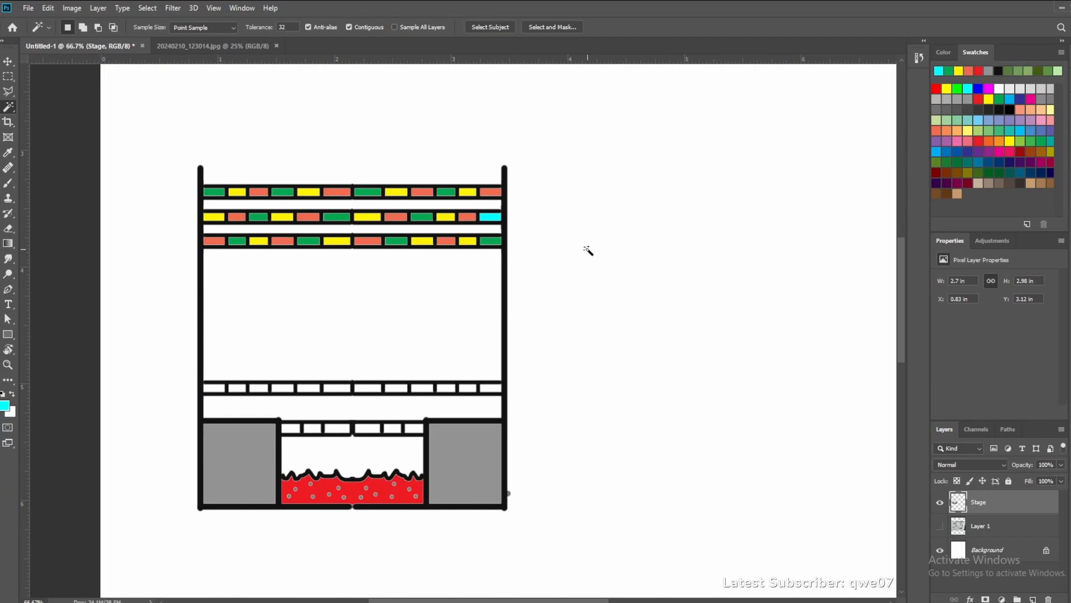
Select bricks 1, 4, 7, 9 and 12 of the lower full-width row and bricks 1 and 4 of the short row with the Magic Wand
left_click(287, 428)
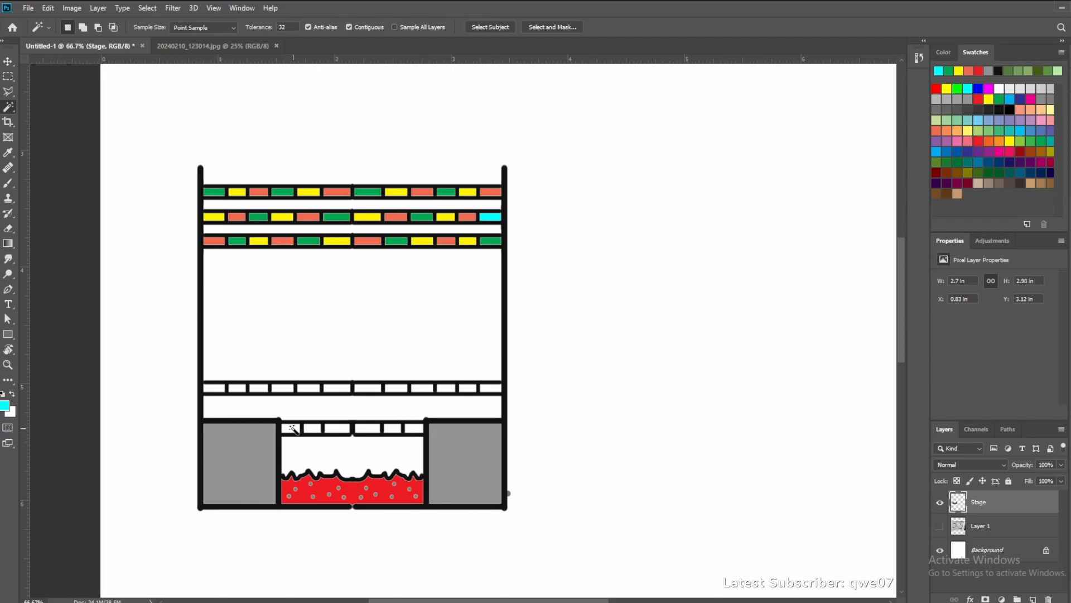
left_click(371, 429)
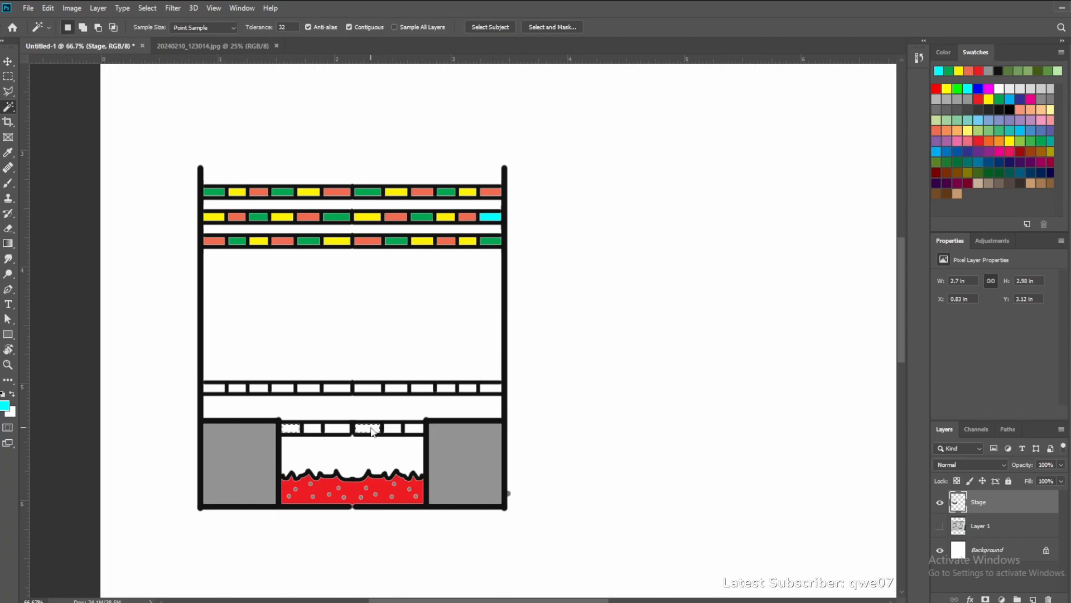
left_click(223, 389, "shift")
left_click(288, 390, "shift")
left_click(373, 388, "shift")
left_click(428, 393, "shift")
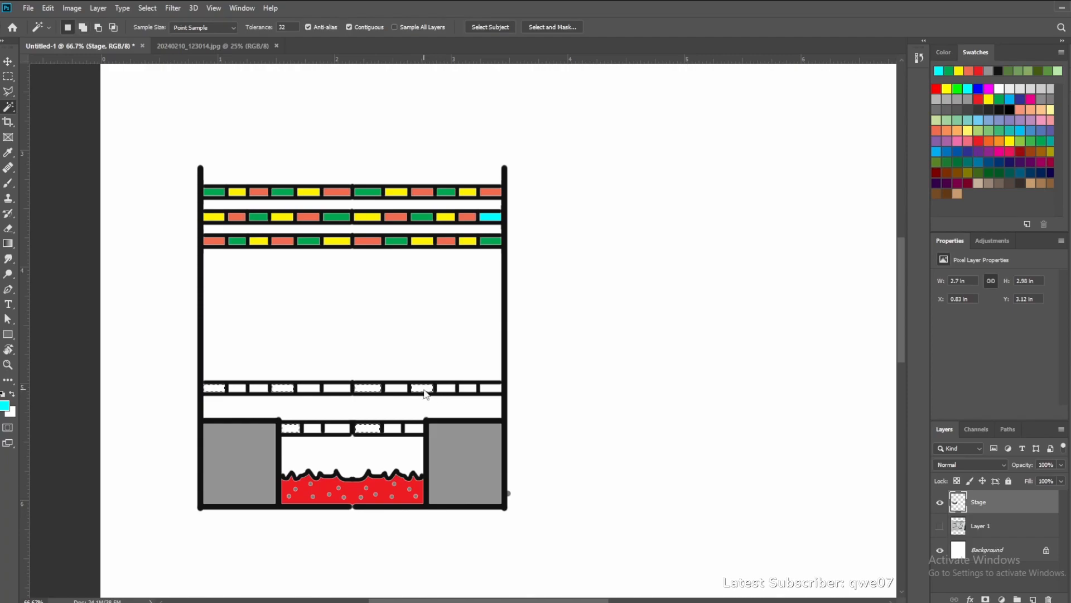
left_click(495, 392, "shift")
Fill the selected lower-row bricks with a light gray swatch color
left_click(48, 8)
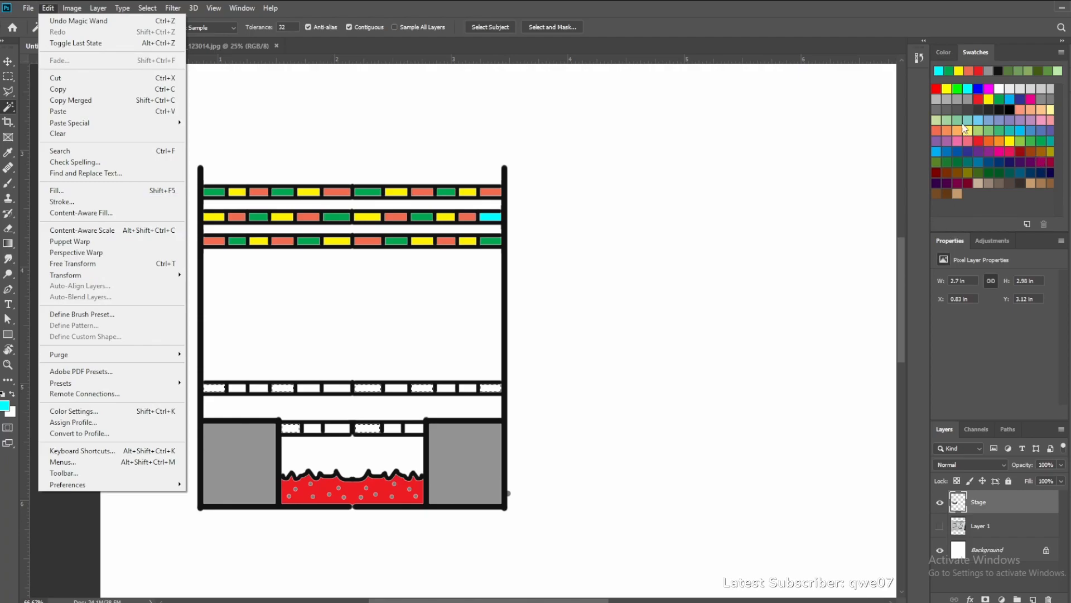
left_click(957, 98)
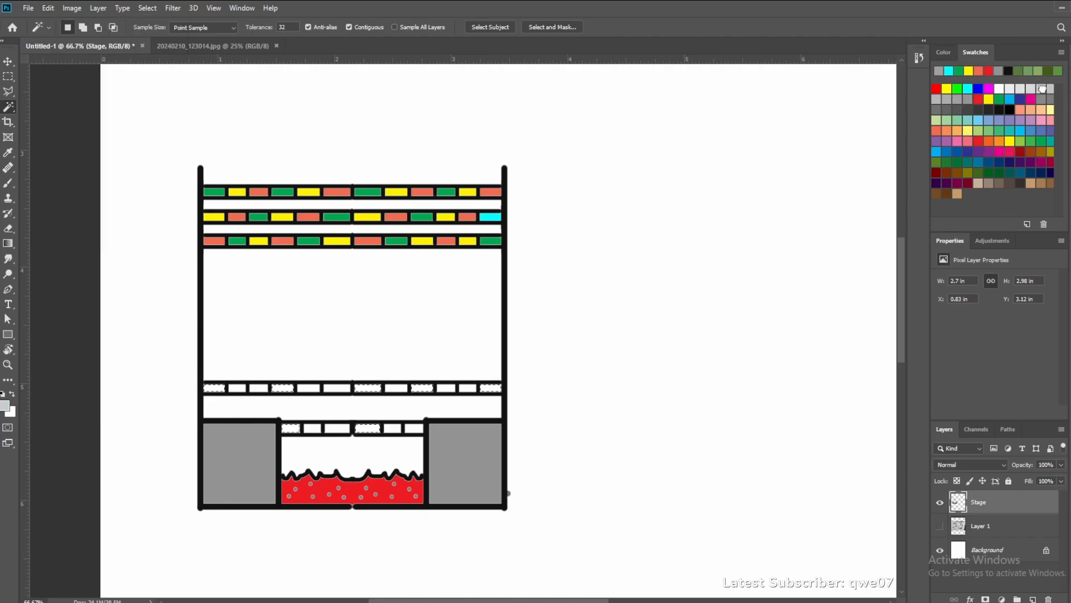
left_click(47, 8)
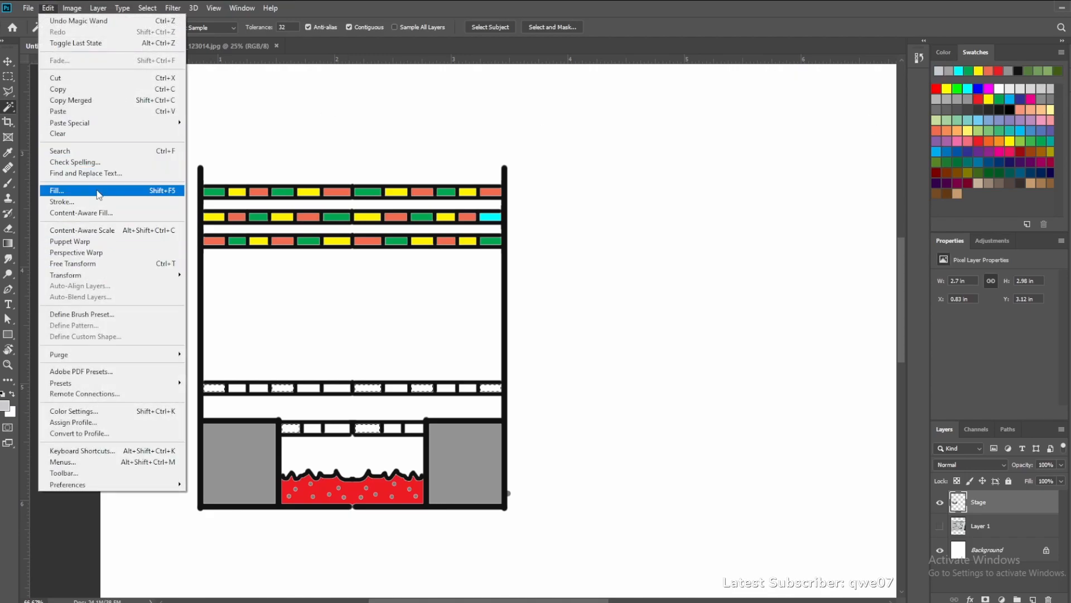
left_click(61, 190)
left_click(626, 165)
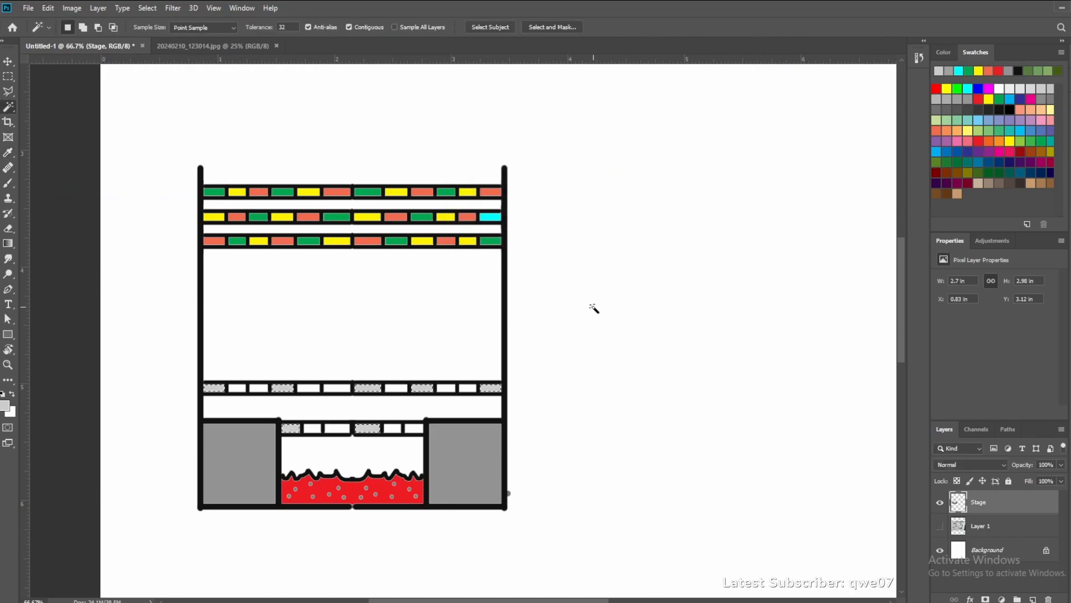
left_click(239, 389)
left_click(345, 430, "shift")
left_click(394, 388, "shift")
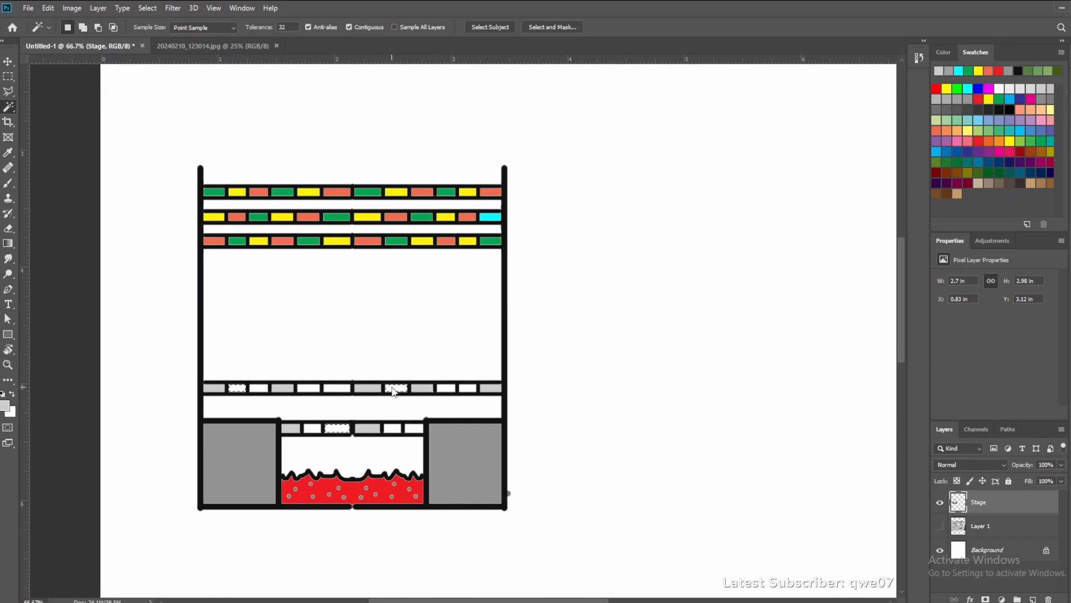
left_click(316, 389, "shift")
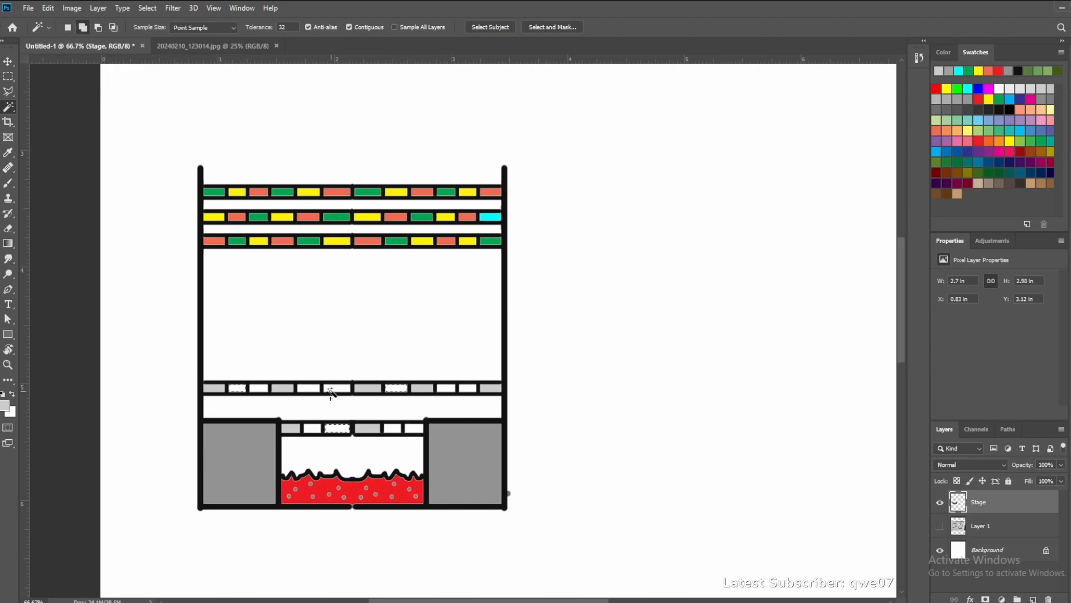
left_click(446, 388, "shift")
left_click(462, 389, "shift")
left_click(449, 370)
Select bricks 2, 5, 8 and 11 of the lower full-width row and bricks 2 and 5 of the short row with the Magic Wand
left_click(461, 387)
key("shift")
left_click(300, 389, "shift")
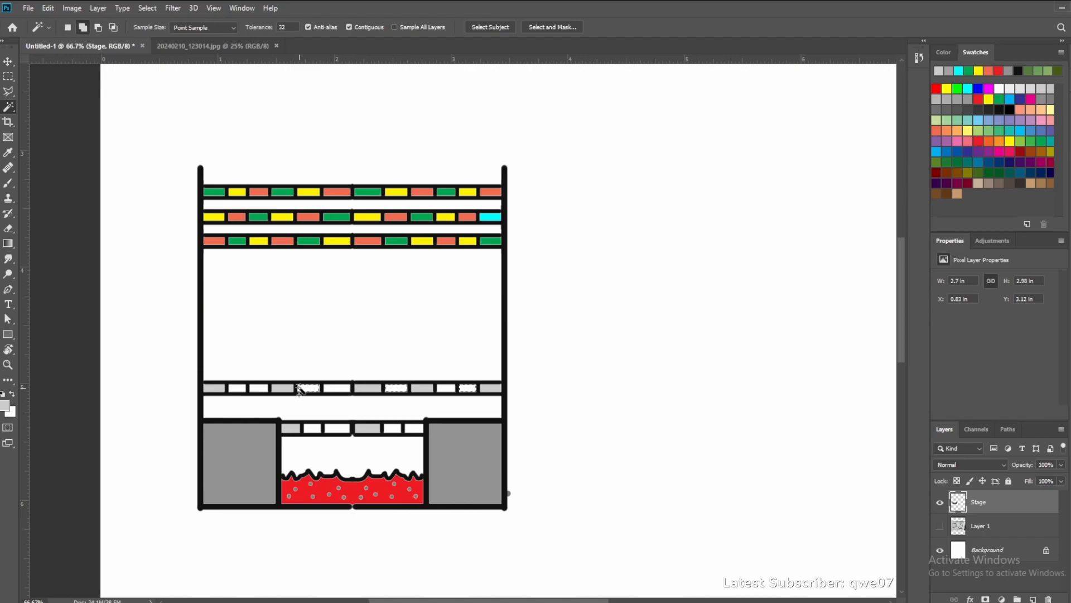
left_click(239, 388, "shift")
left_click(315, 428, "shift")
left_click(392, 428, "shift")
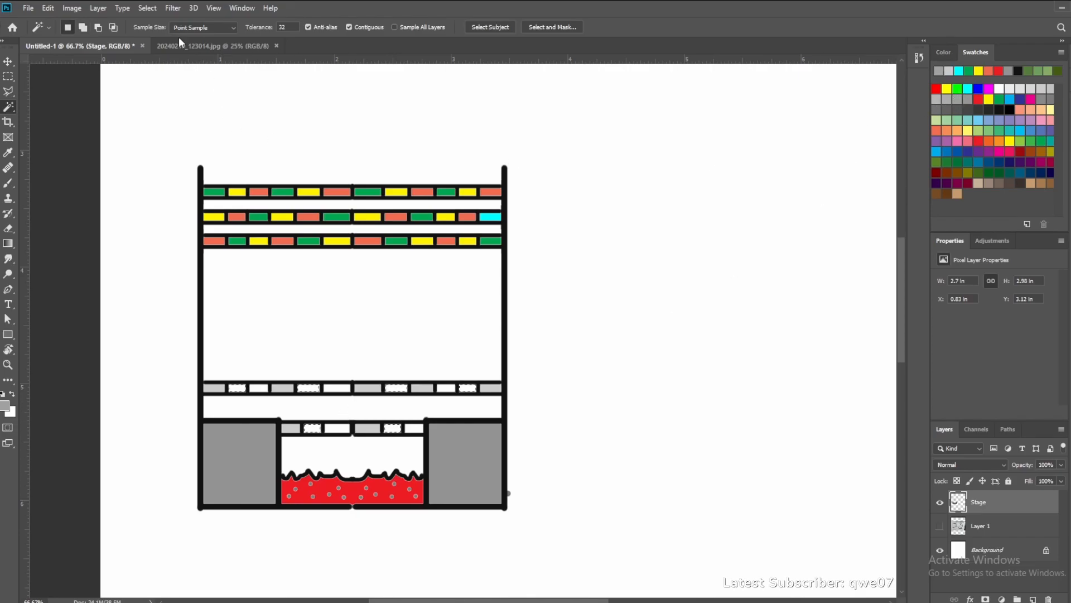
Fill the selected bricks with the darker gray swatch color and deselect them
left_click(51, 8)
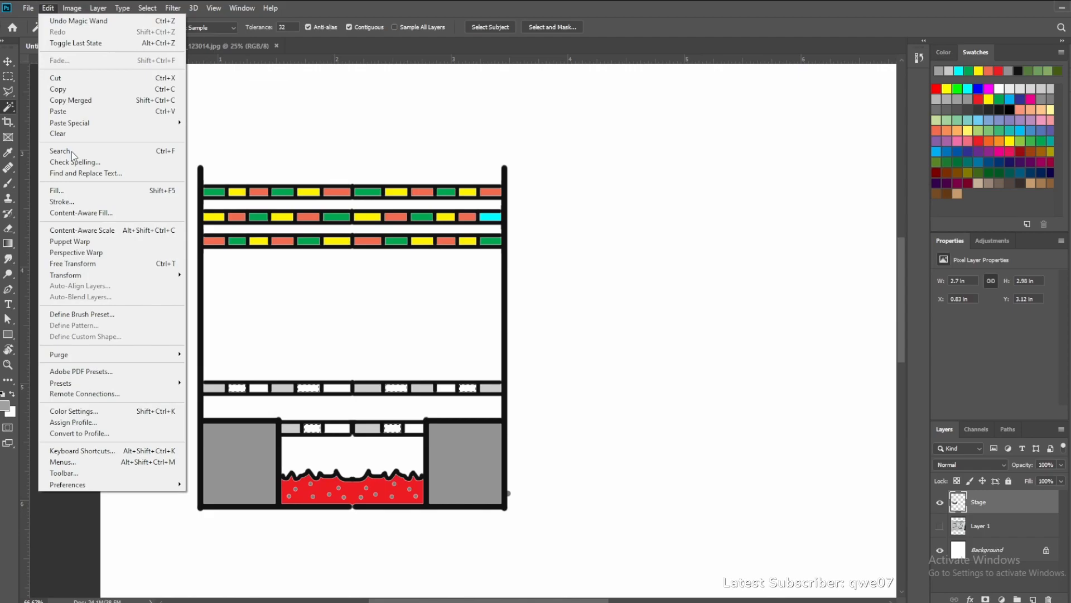
left_click(88, 191)
left_click(623, 167)
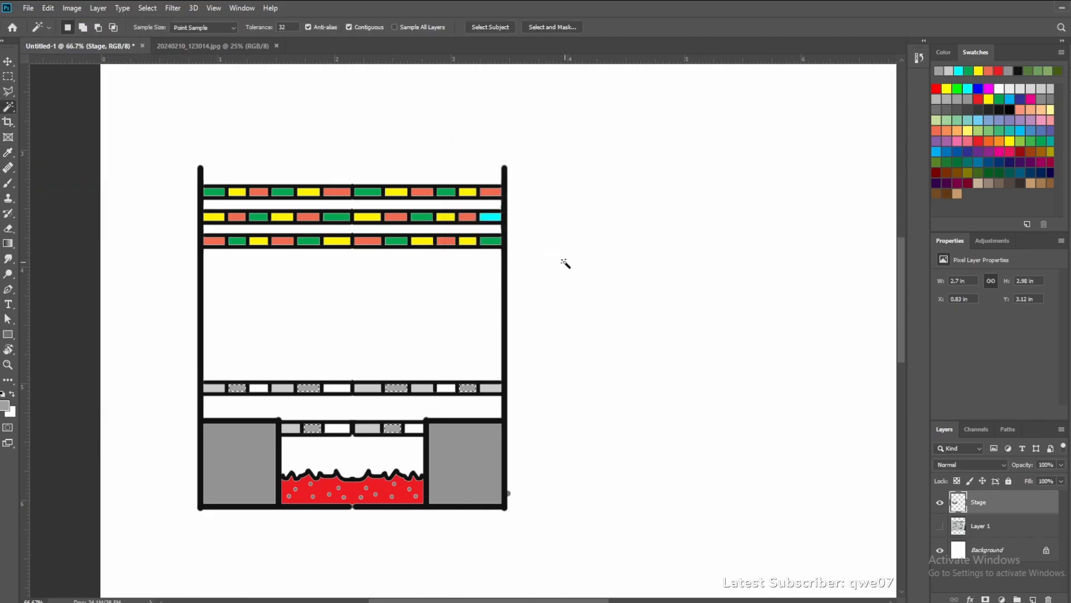
key("ctrl+d")
Show the sketch photo on Layer 1 again and add a new layer above the Stage layer
mouse_move(274, 602)
left_click(941, 526)
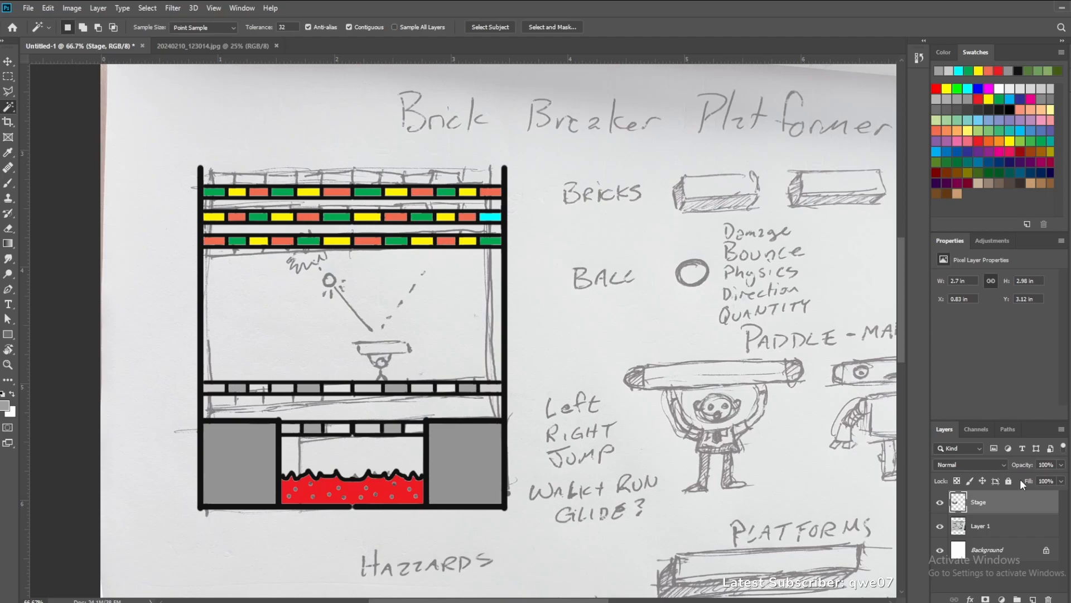
left_click(1062, 429)
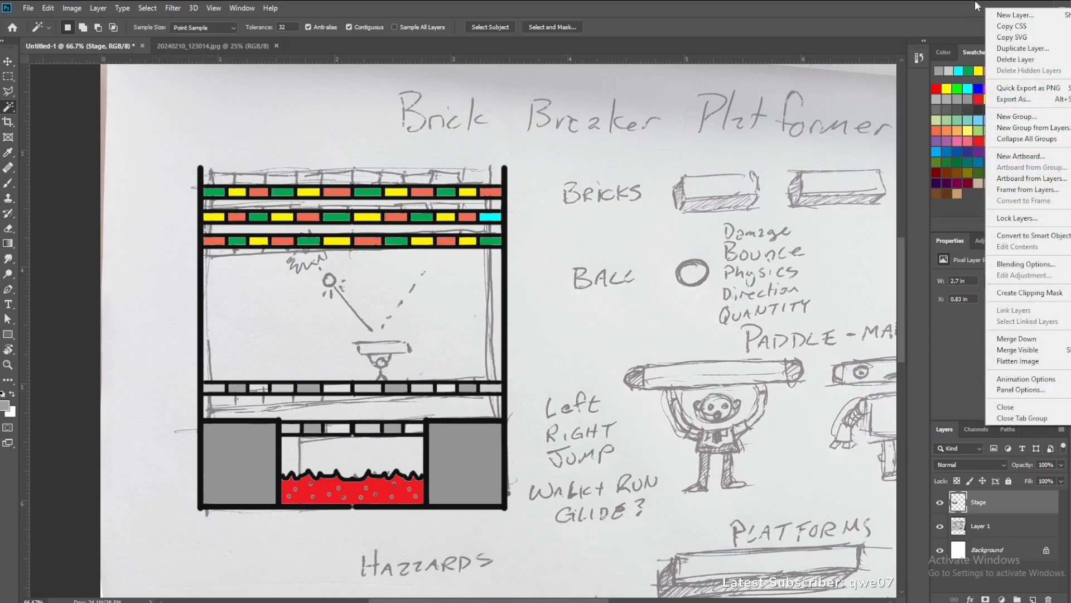
left_click(1015, 15)
left_click(647, 175)
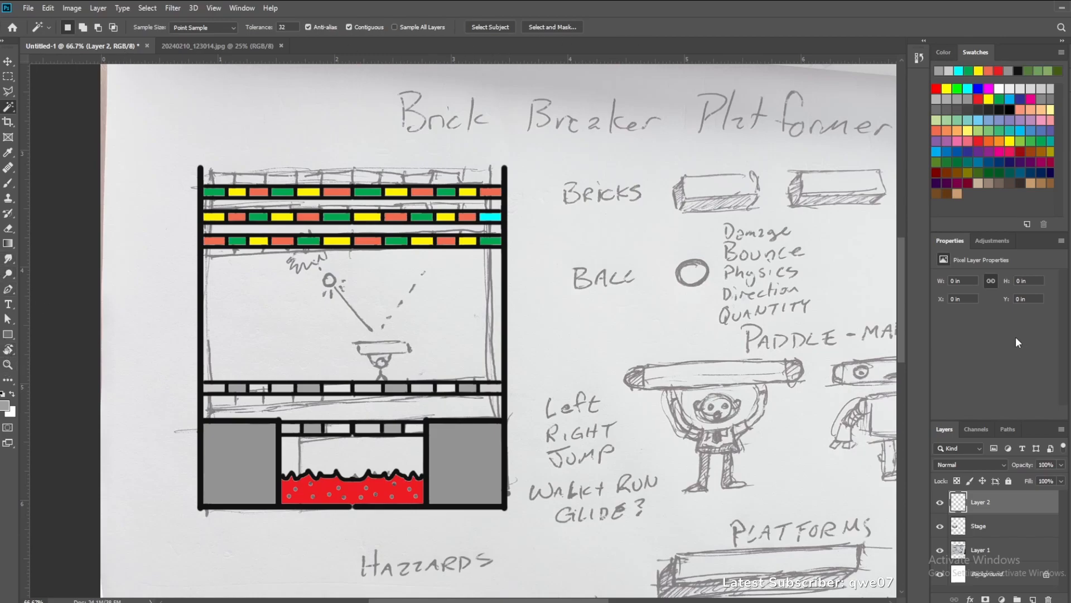
Turn on vertical paint symmetry for the Brush and place its axis through the middle of the front-view paddle man
key("b")
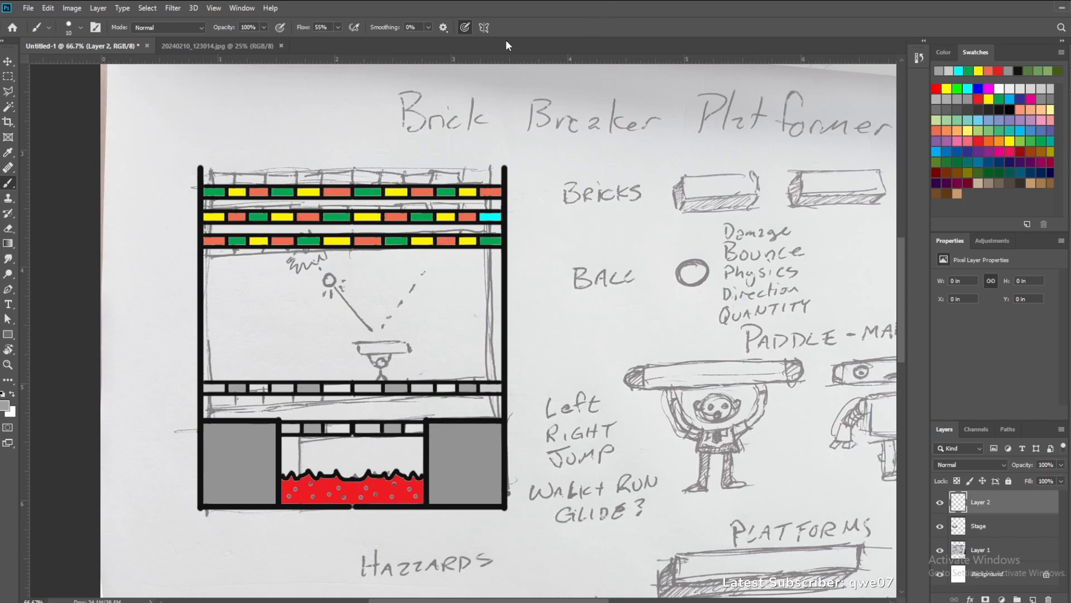
left_click(484, 27)
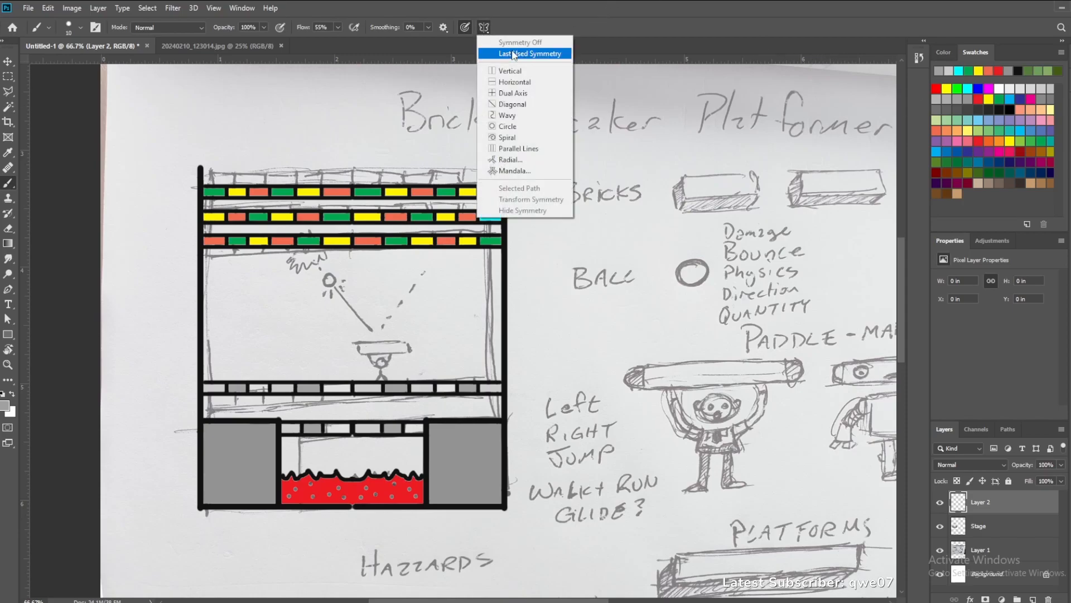
left_click(502, 71)
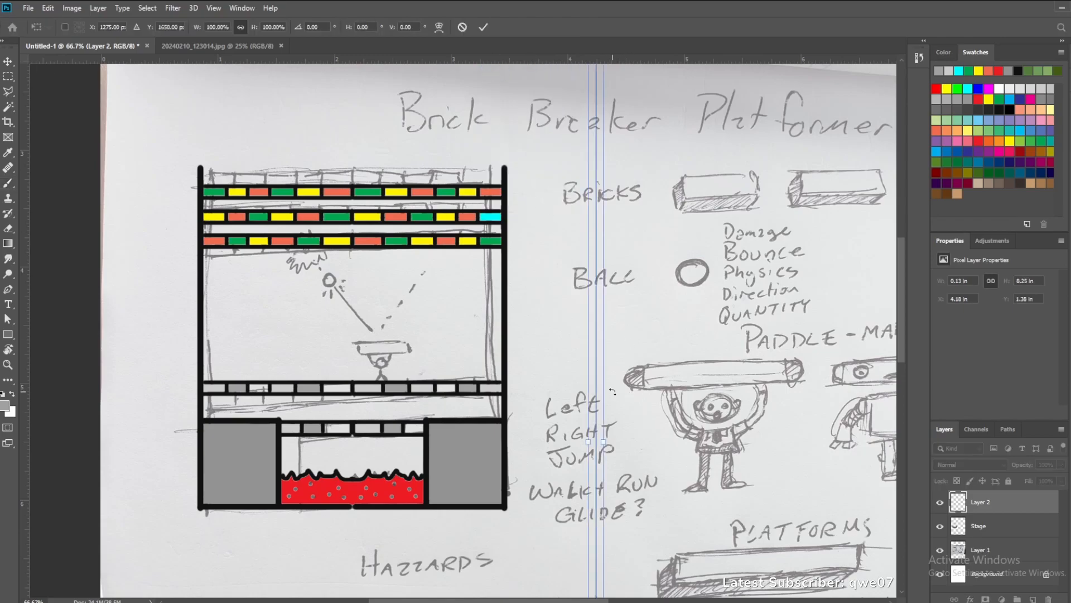
left_click_drag(596, 383, 716, 366)
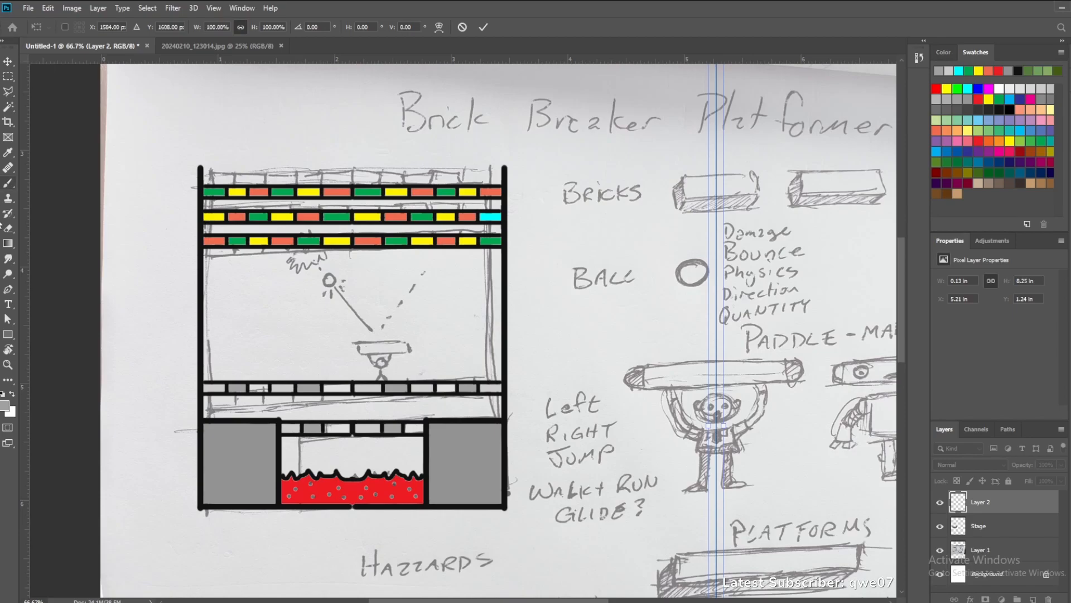
left_click(12, 179)
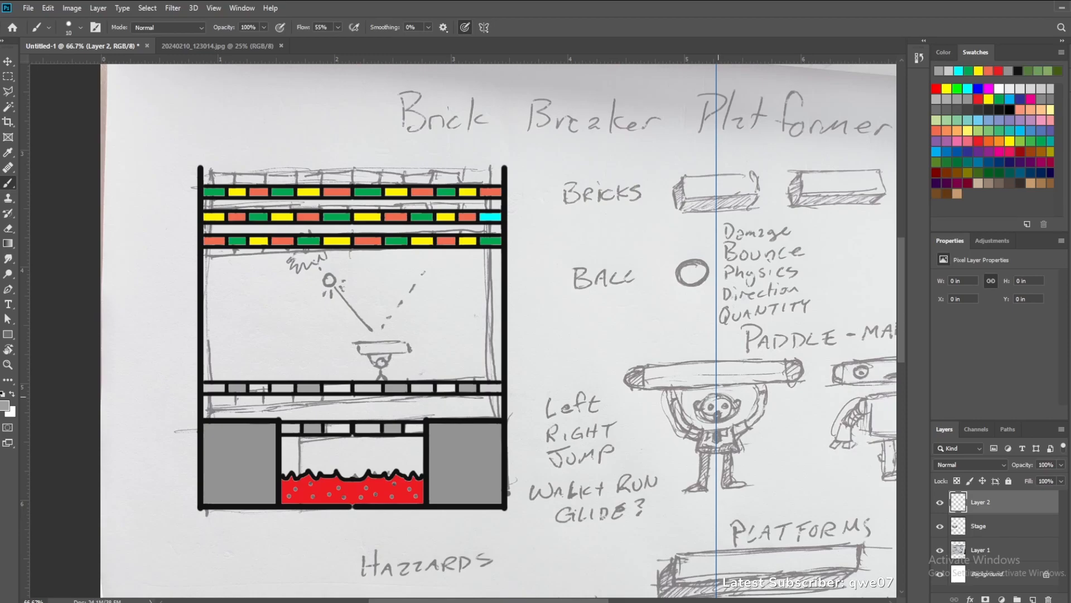
Set the brush color to black and its smoothing to 73%, undoing the test strokes on the head
left_click_drag(705, 393, 732, 396)
key("ctrl+z")
left_click(3, 394)
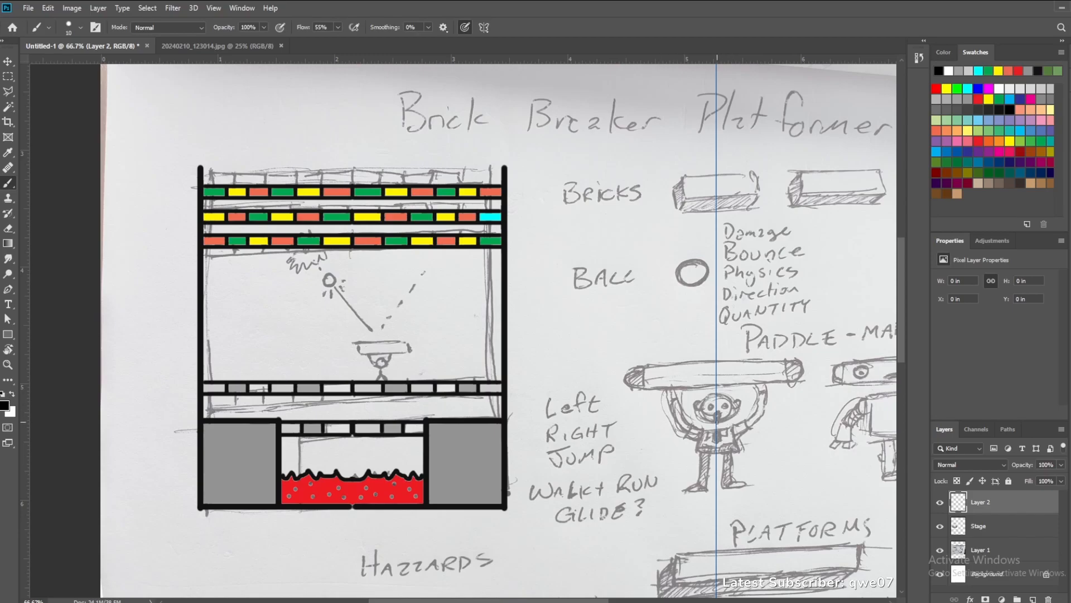
left_click_drag(717, 420, 730, 406)
key("ctrl+z")
left_click(429, 28)
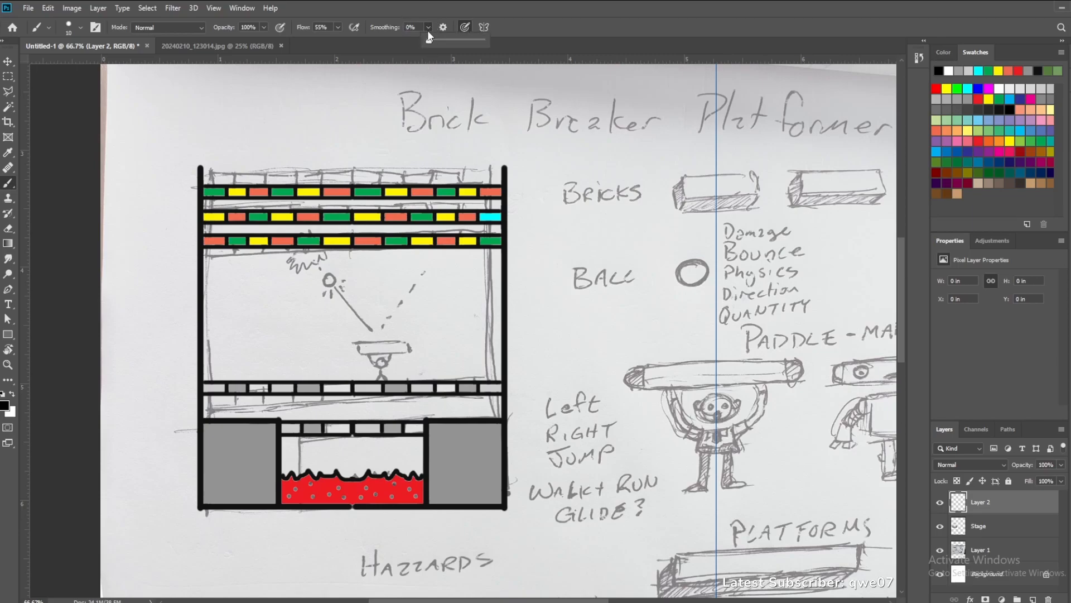
left_click(458, 40)
left_click_drag(461, 40, 467, 40)
Trace the paddle man's round head, facial features and ears with the Brush
left_click(719, 422)
mouse_move(714, 420)
left_mouse_down()
mouse_move(731, 410)
mouse_move(731, 393)
mouse_move(705, 398)
left_mouse_up()
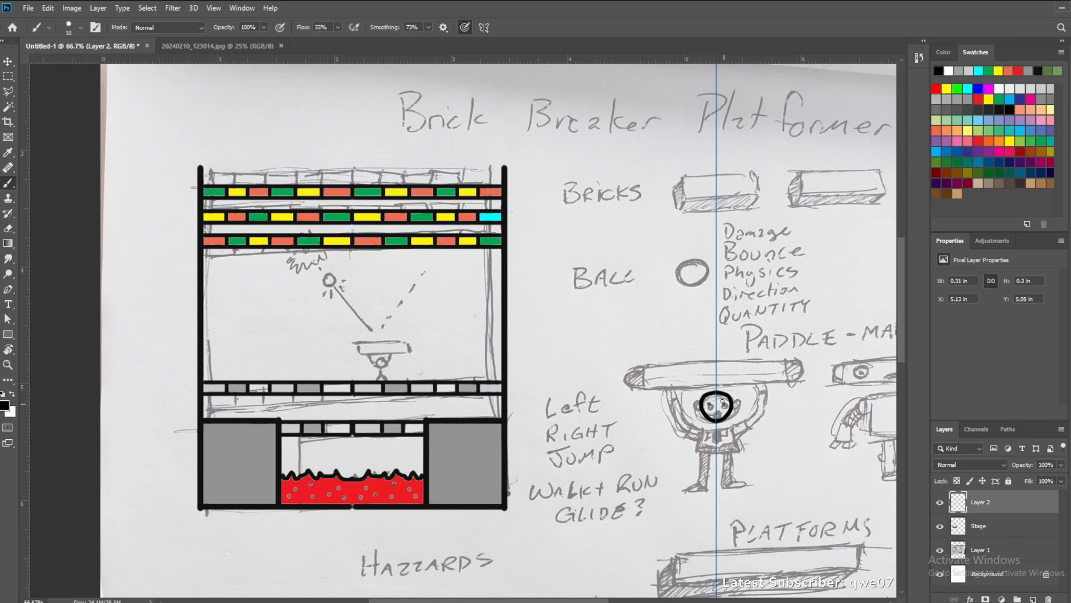
left_click(721, 403)
mouse_move(735, 402)
left_mouse_down()
mouse_move(741, 416)
mouse_move(728, 412)
left_mouse_up()
Trace the paddle man's shirt, dark shorts, legs, shoes and raised arms with the symmetrical Brush
mouse_move(717, 427)
left_mouse_down()
mouse_move(729, 426)
mouse_move(704, 425)
mouse_move(752, 413)
mouse_move(749, 427)
left_mouse_up()
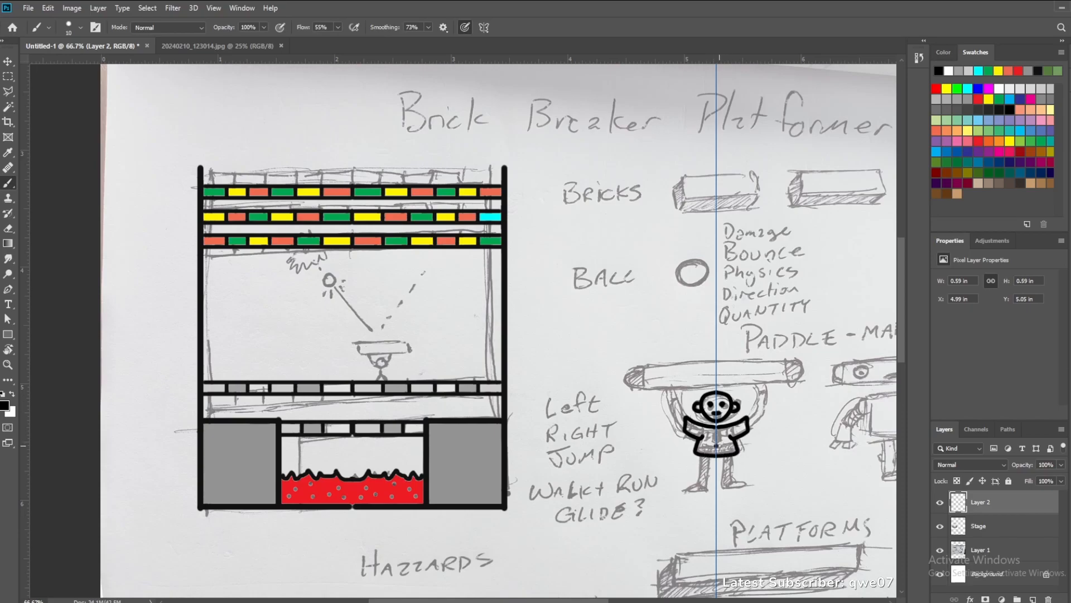
left_click_drag(722, 445, 709, 445)
left_click_drag(722, 449, 724, 498)
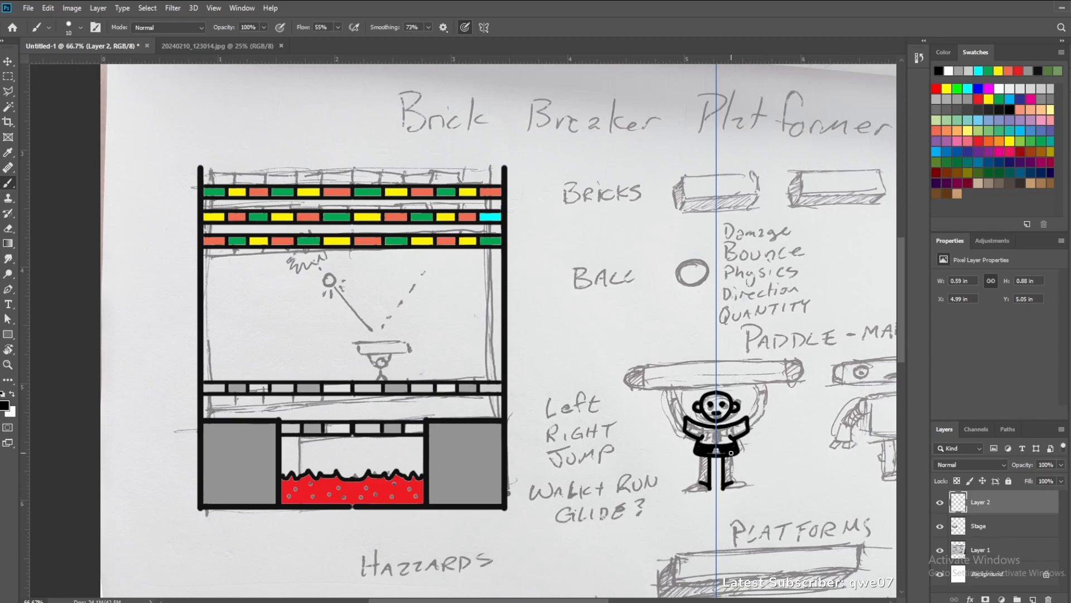
mouse_move(730, 460)
left_mouse_down()
mouse_move(733, 490)
mouse_move(744, 492)
left_mouse_up()
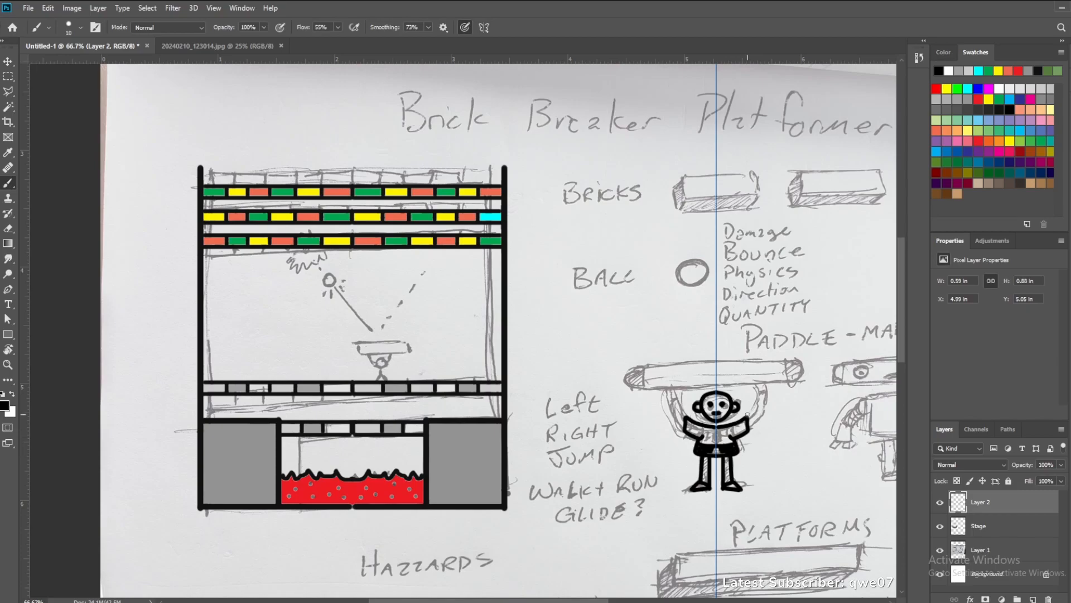
left_click_drag(749, 422, 758, 383)
left_click_drag(758, 419, 764, 385)
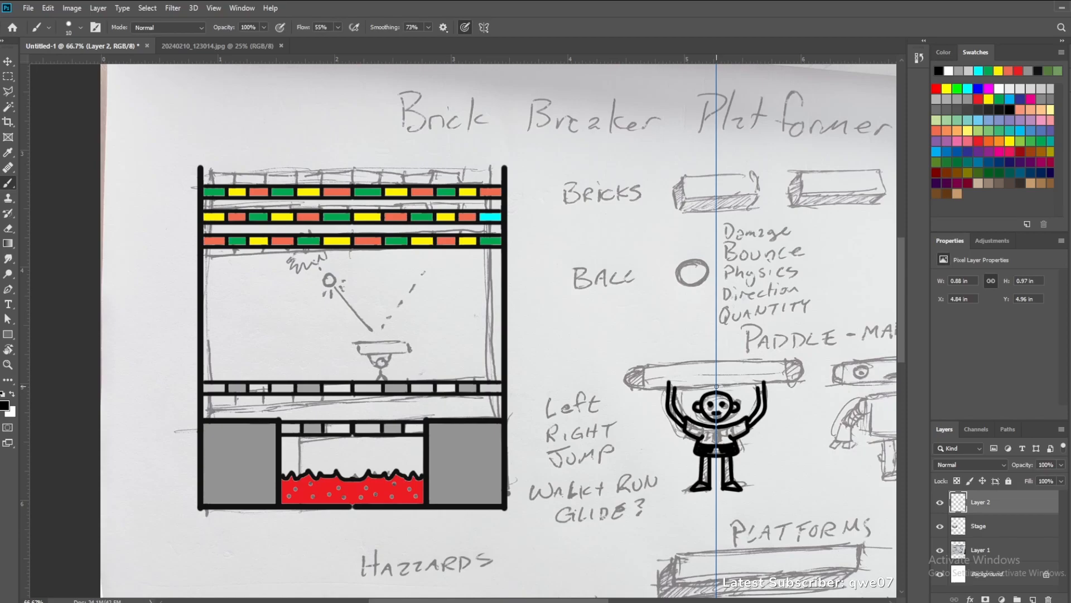
Trace the paddle with its rounded end caps above the hands, and draw the tie on the shirt
left_click_drag(718, 383, 764, 382)
key("ctrl+z")
mouse_move(717, 384)
left_mouse_down()
mouse_move(801, 385)
mouse_move(786, 384)
mouse_move(786, 348)
mouse_move(786, 361)
mouse_move(700, 368)
left_mouse_up()
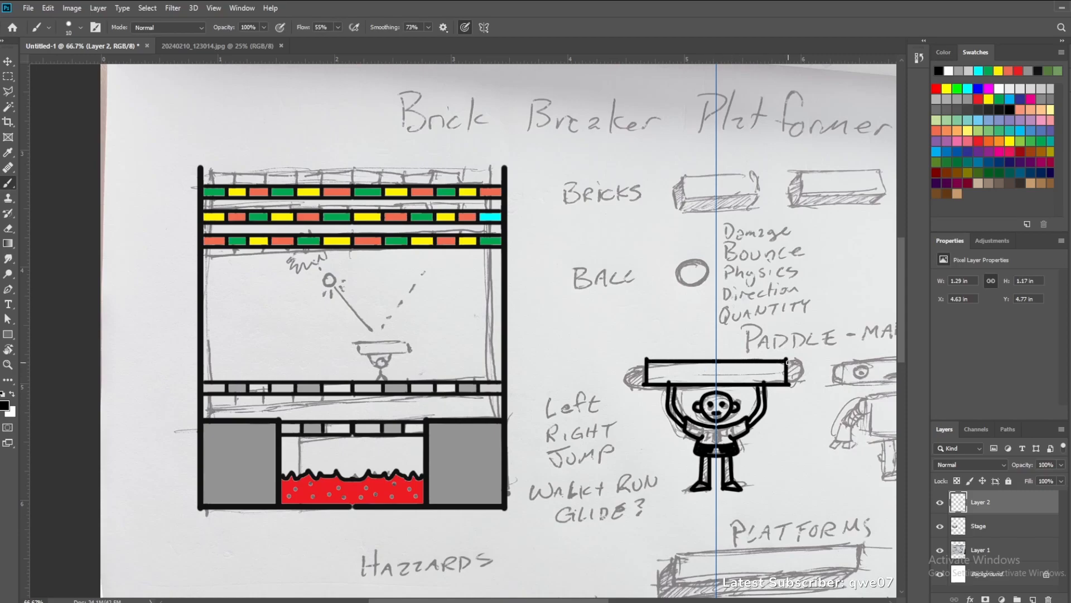
mouse_move(792, 362)
left_mouse_down()
mouse_move(801, 380)
mouse_move(775, 386)
left_mouse_up()
left_click_drag(720, 435, 716, 443)
Duplicate the paddle man layer (Layer 2) and move the copy into the stage above the lower brick row
left_click(7, 62)
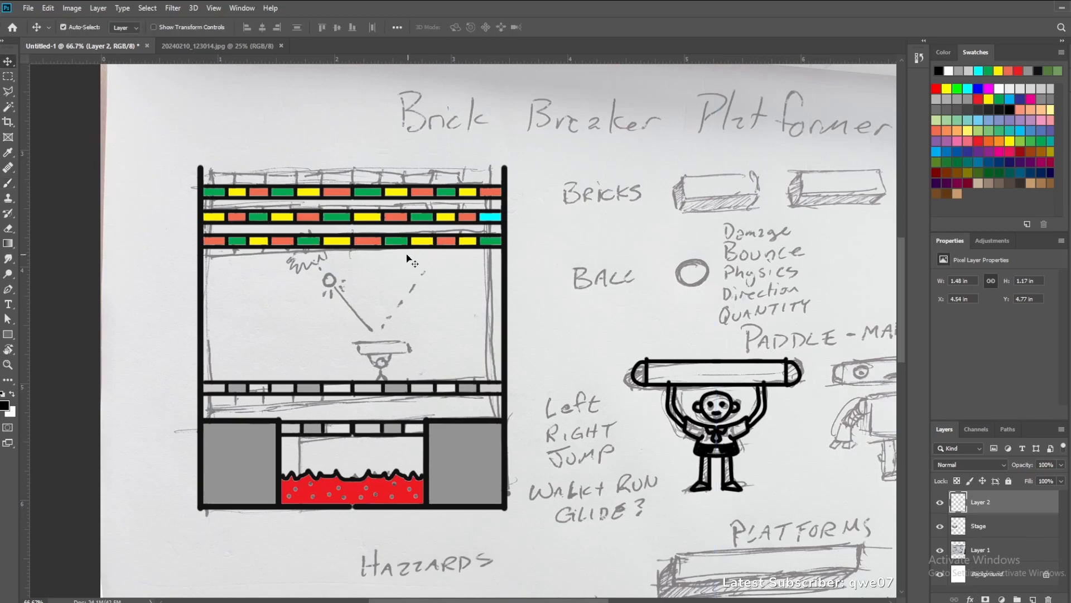
right_click(1020, 512)
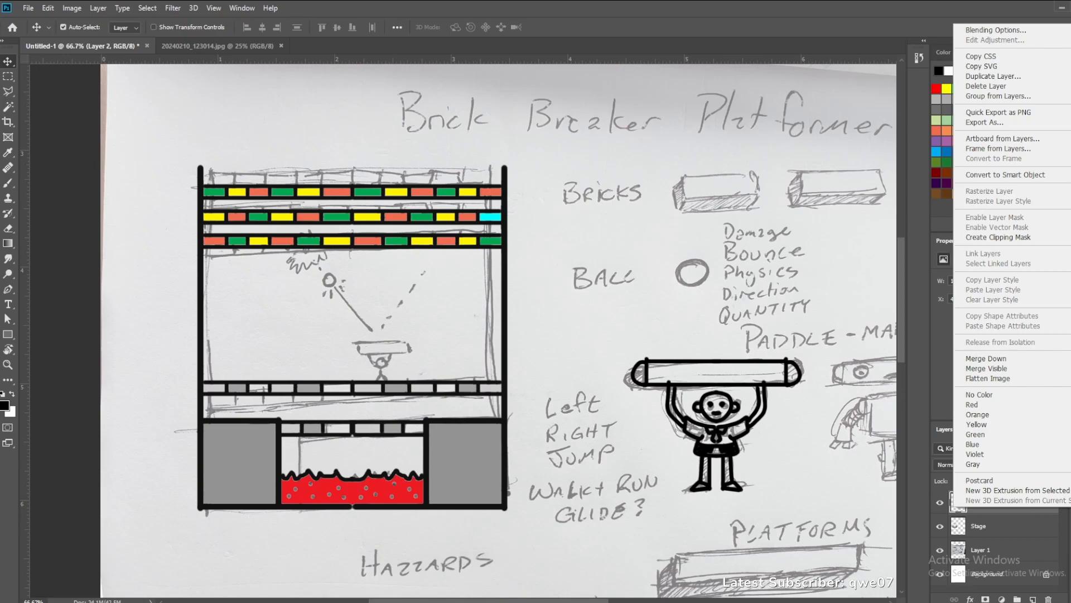
key("Escape")
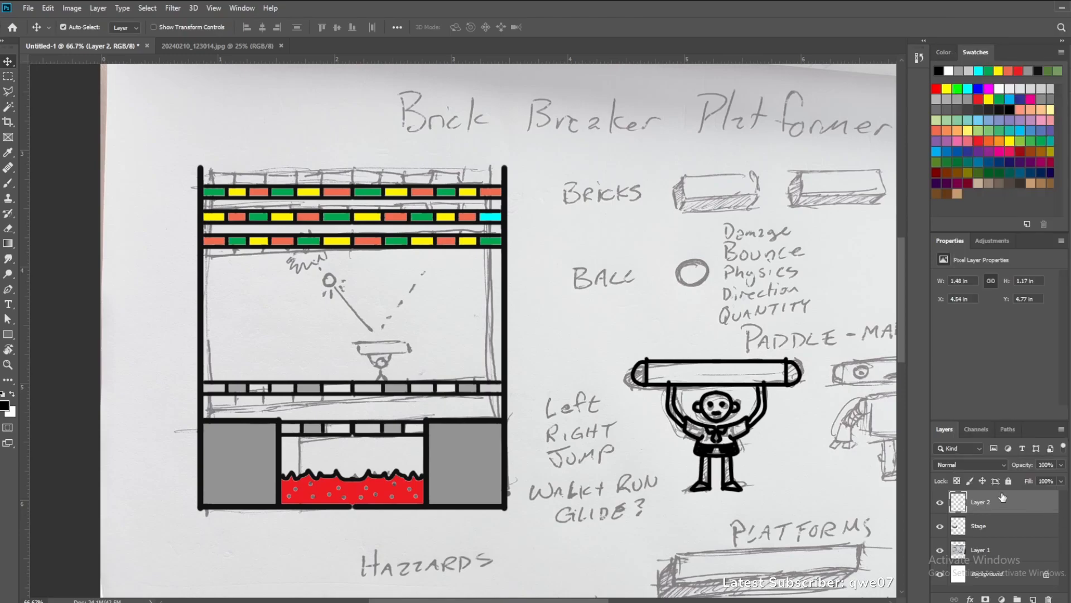
left_click(1061, 429)
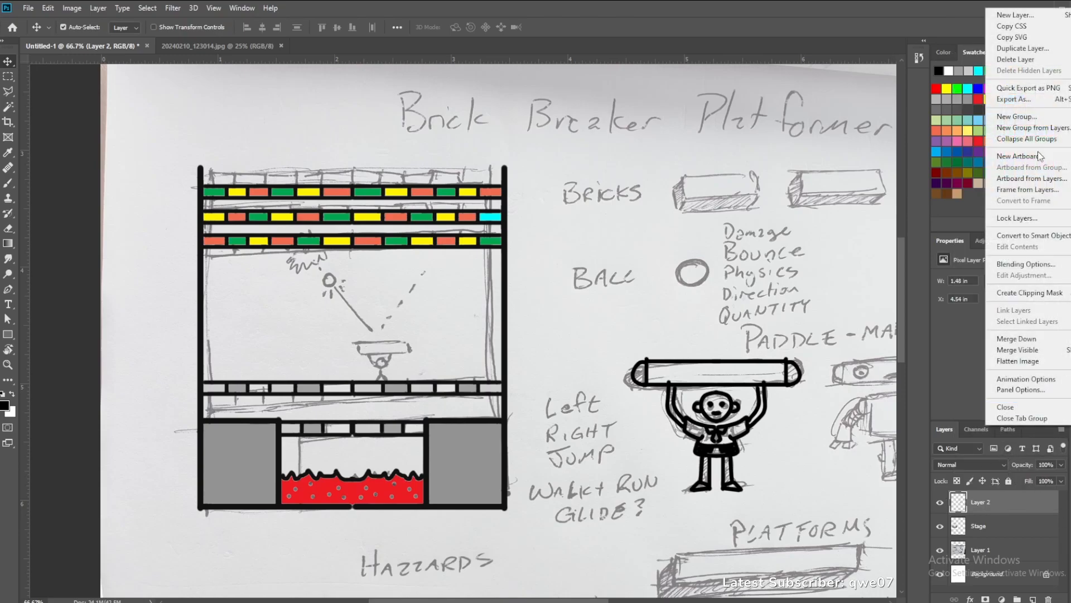
left_click(1016, 48)
key("Return")
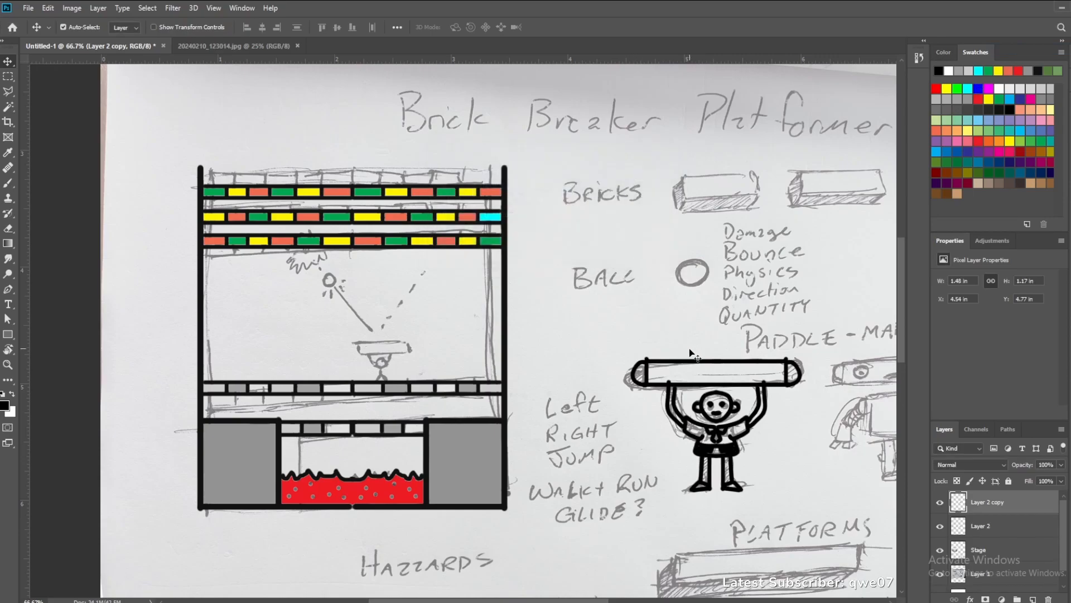
mouse_move(724, 401)
left_mouse_down()
mouse_move(677, 378)
mouse_move(424, 327)
mouse_move(389, 296)
left_mouse_up()
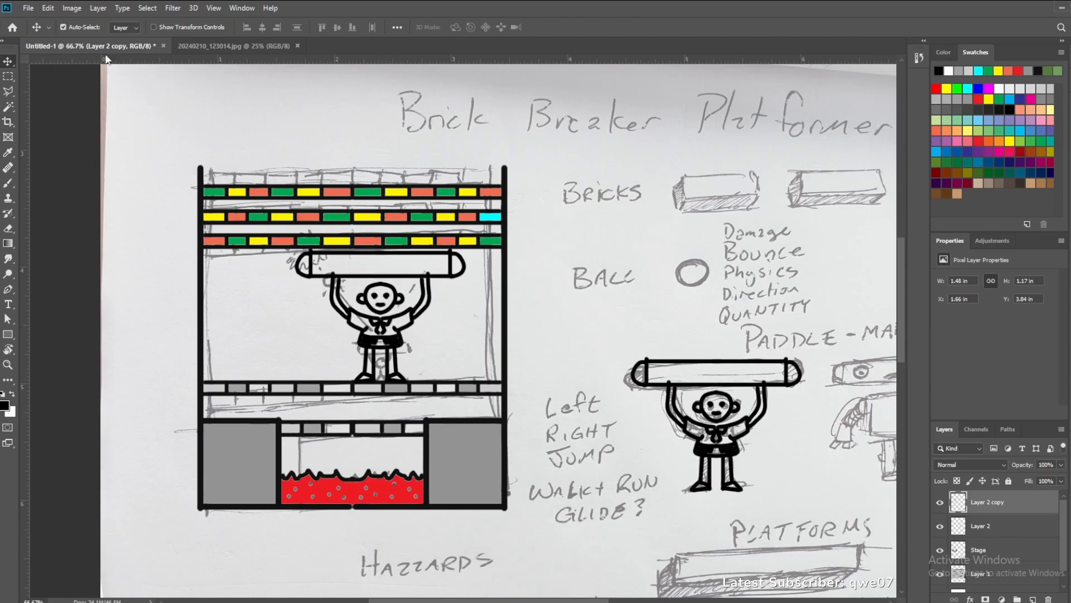
Scale the copied paddle man down to about 34% and place him inside the stage just above the upper gray platform
left_click(48, 7)
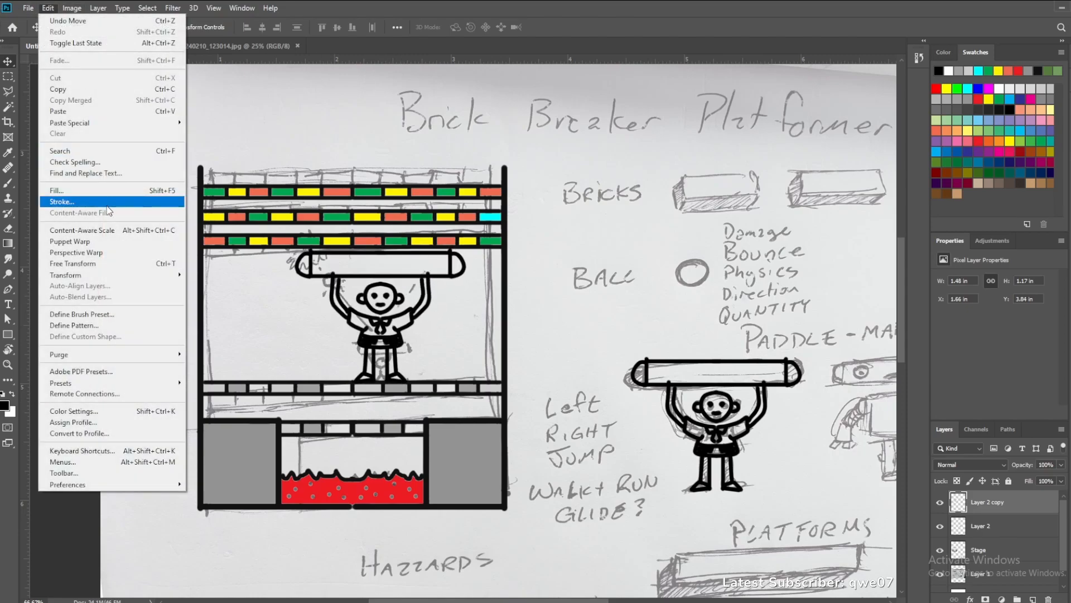
left_click(107, 263)
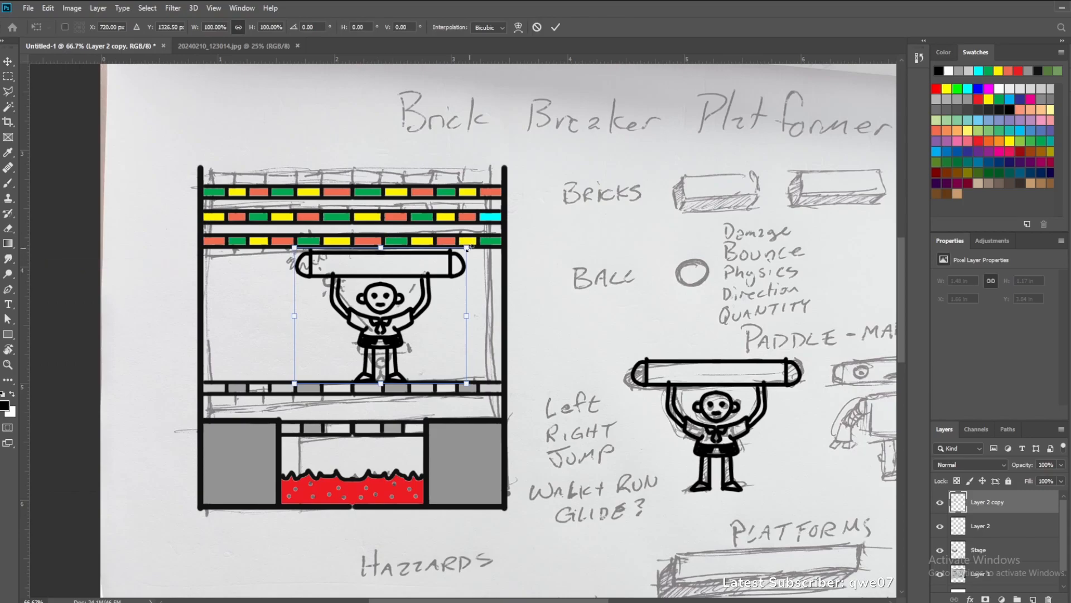
left_click_drag(467, 247, 399, 358)
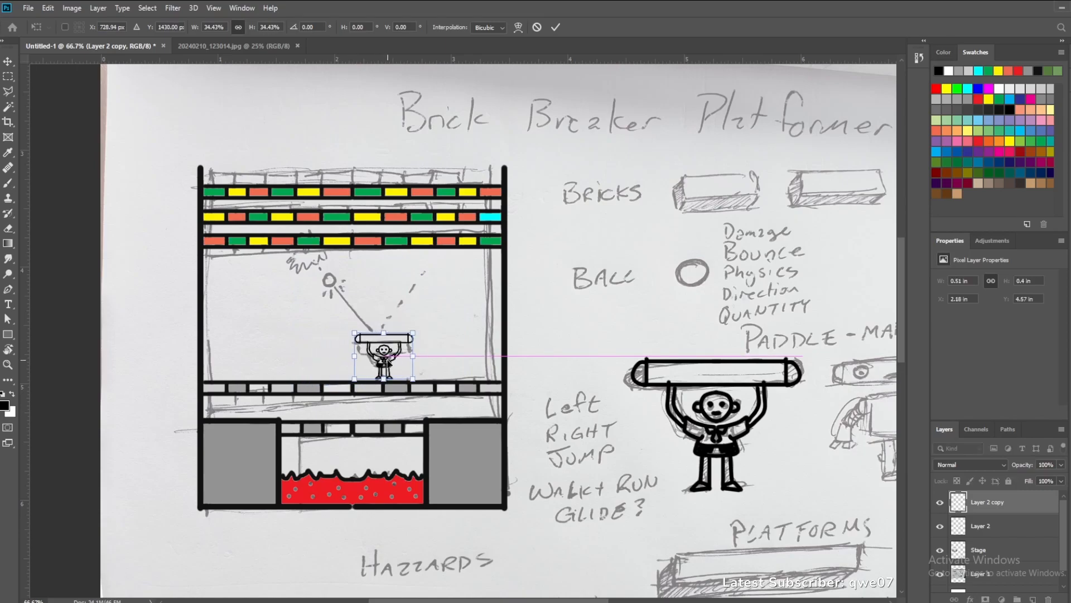
key("Return")
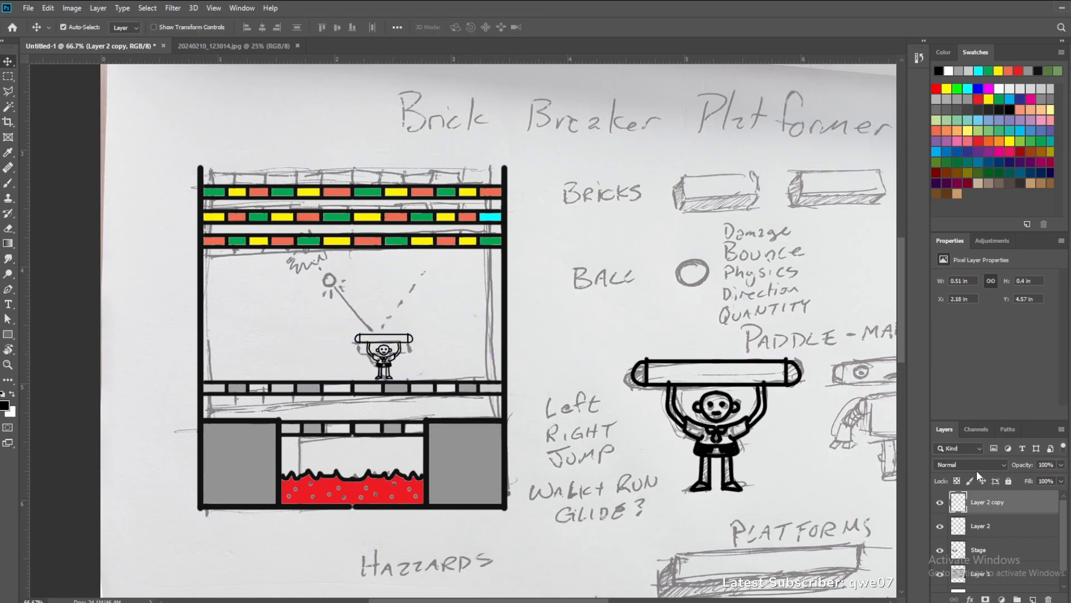
Compare the tracing with the sketch hidden and shown, and nudge the small paddle man down onto the platform
left_click(939, 577)
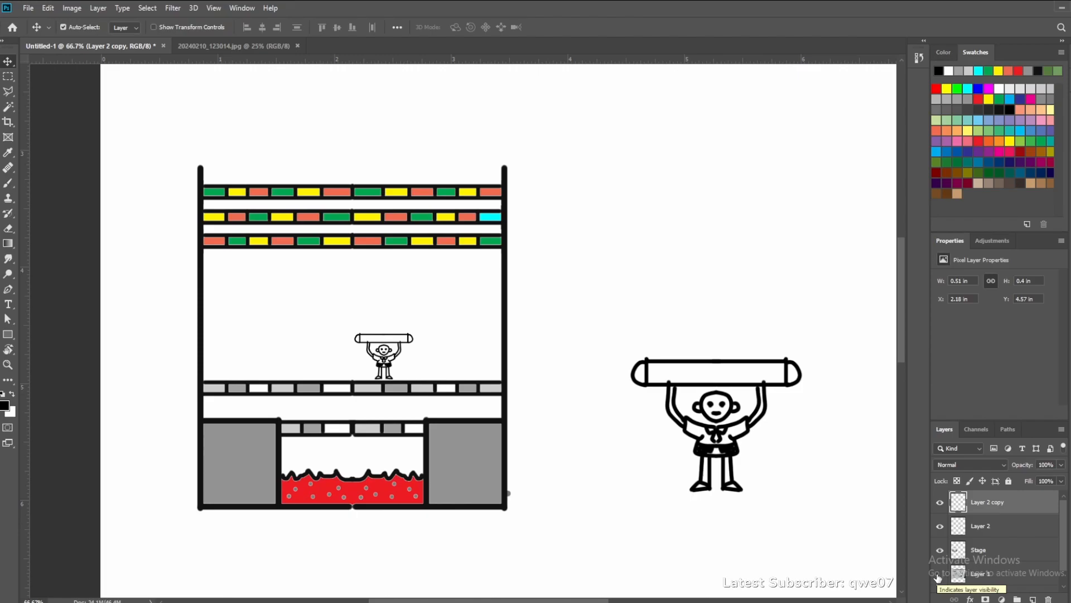
left_click(941, 575)
key("Down")
key("Down")
key("Down")
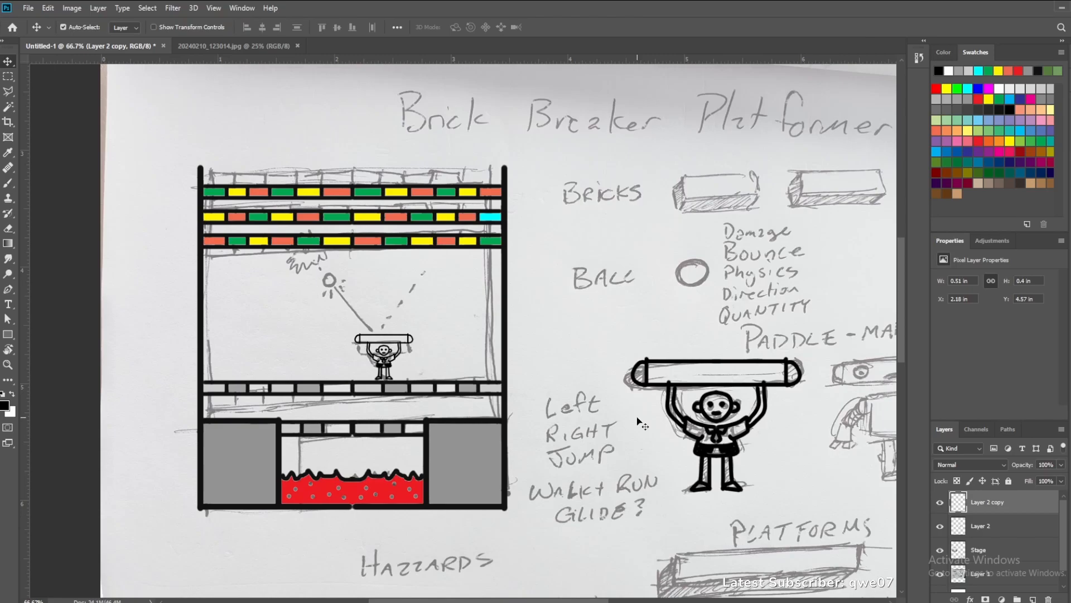
key("Down")
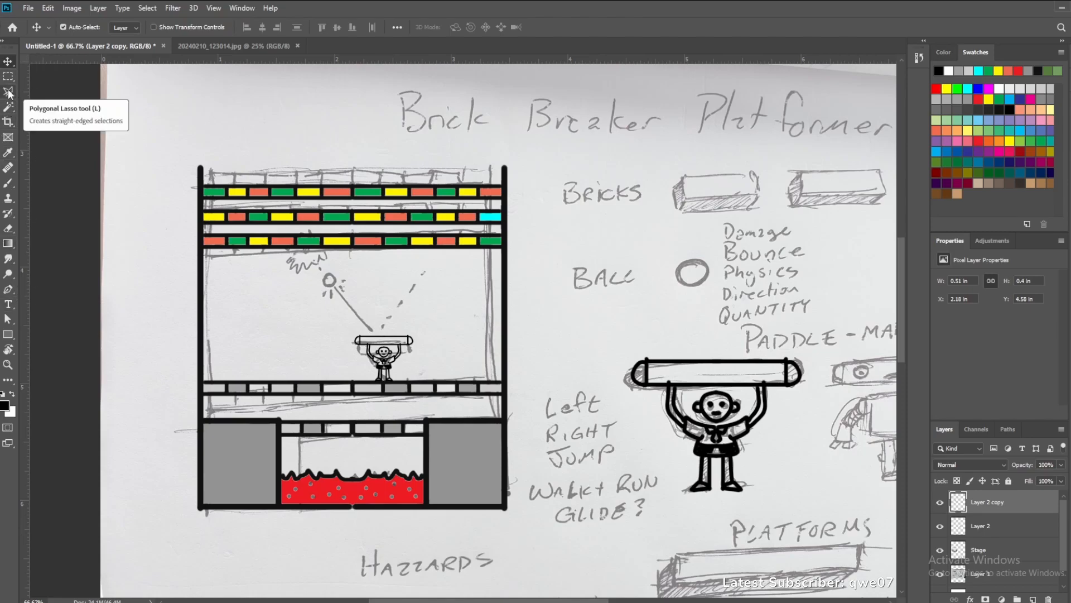
left_click(8, 139)
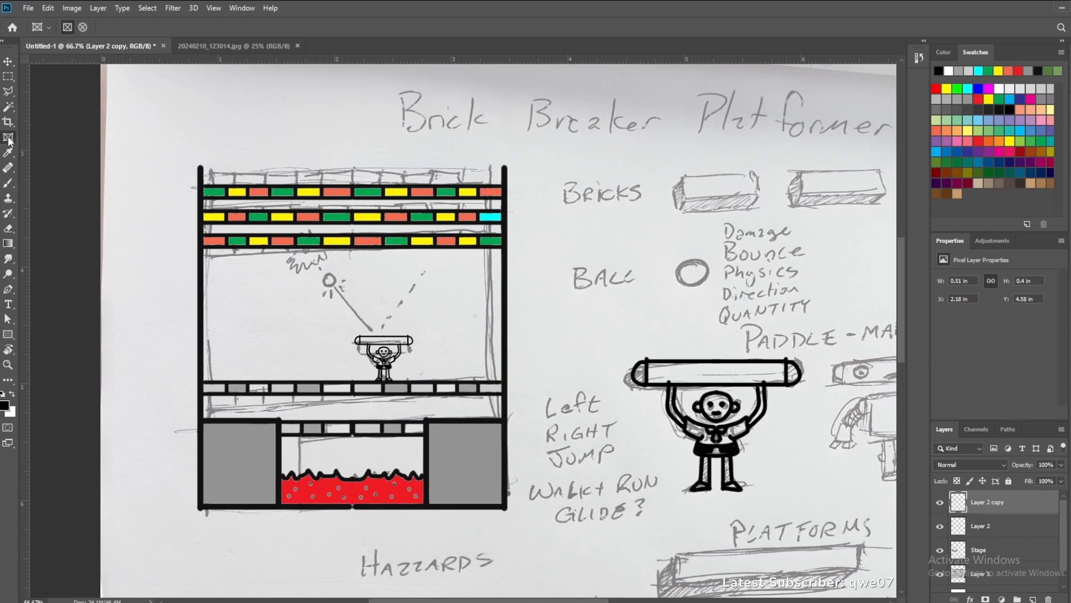
left_click(9, 335)
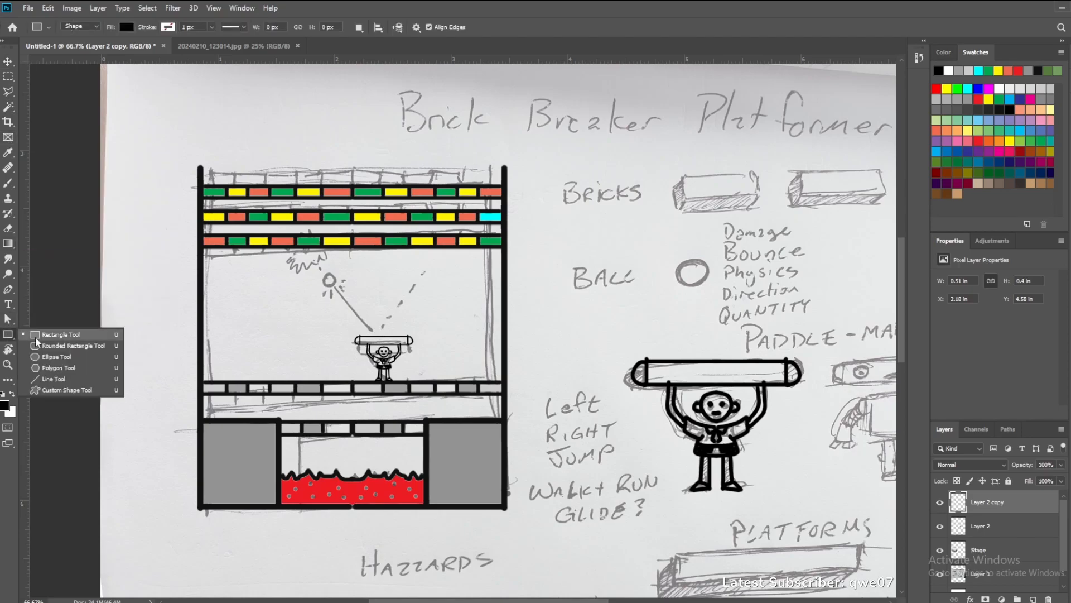
left_click(62, 356)
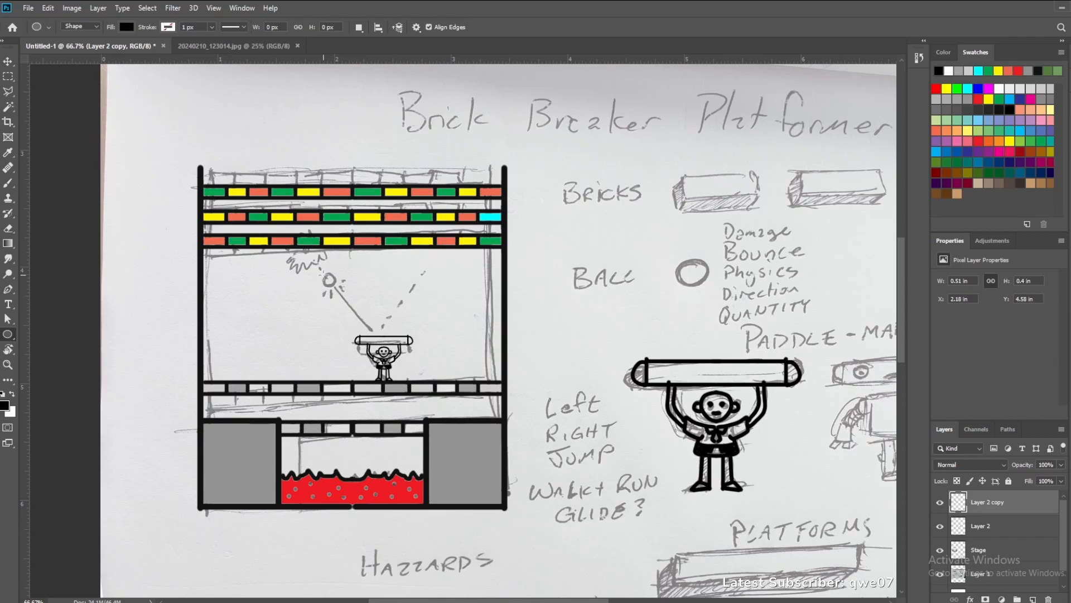
left_click_drag(321, 275, 336, 288)
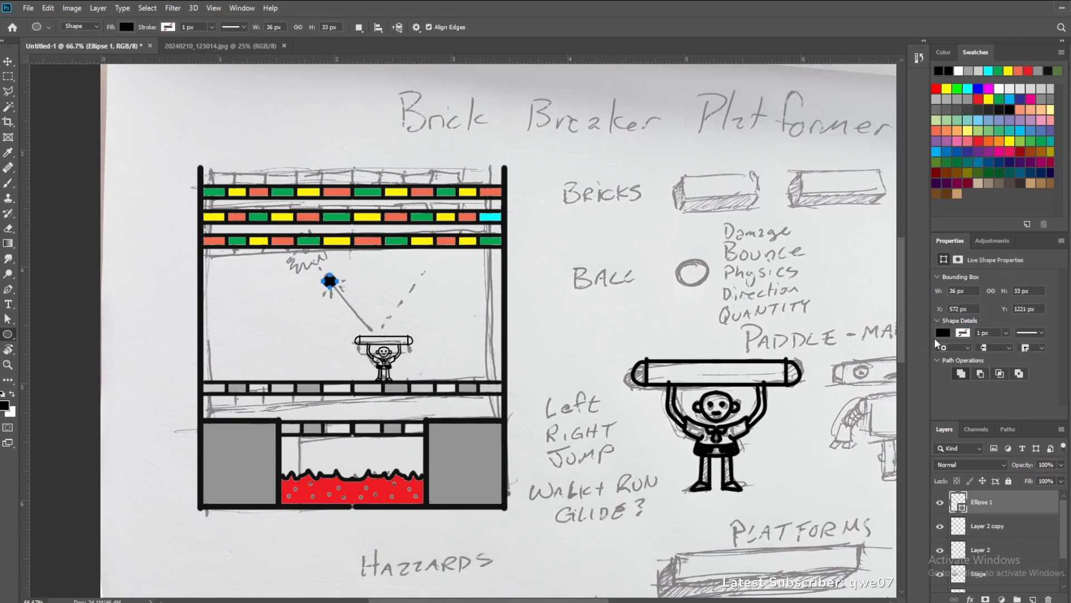
left_click(961, 334)
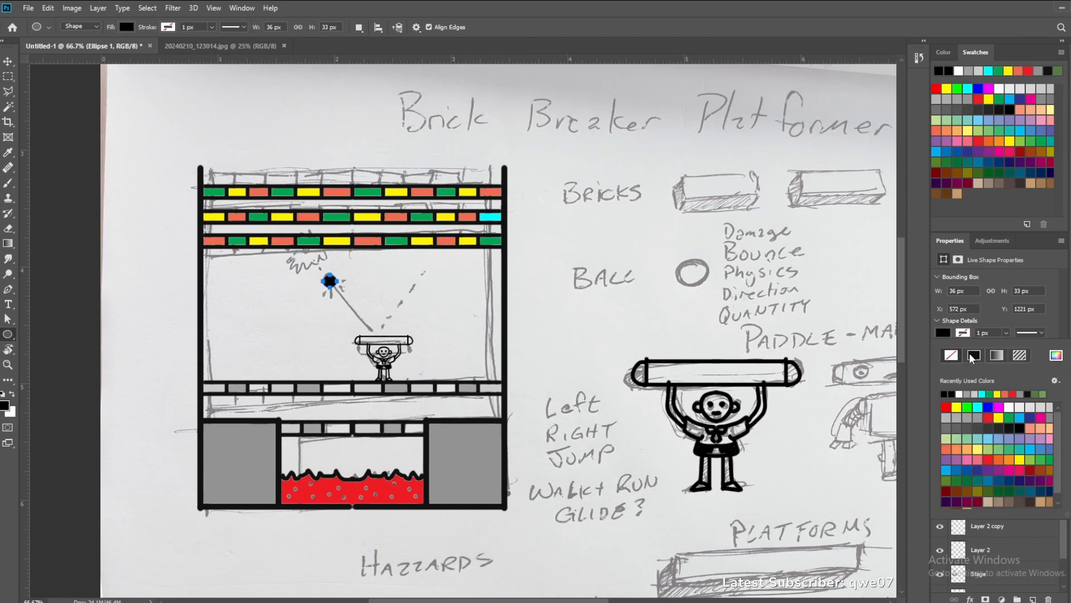
left_click(971, 356)
left_click(952, 356)
left_click(8, 61)
left_click(241, 316)
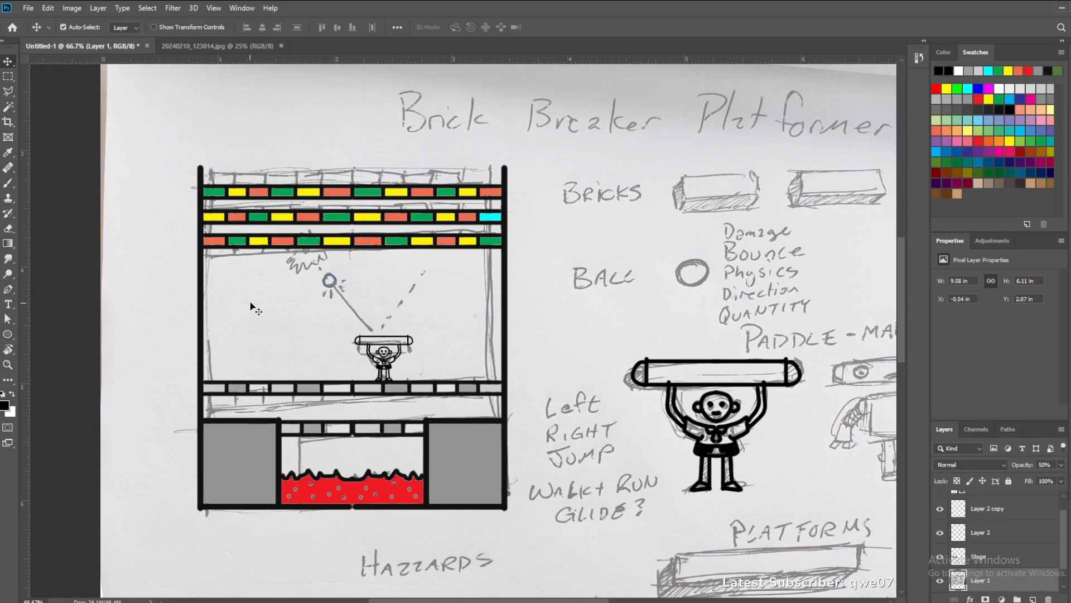
left_click_drag(331, 286, 338, 293)
key("ctrl+z")
left_click_drag(330, 282, 344, 289)
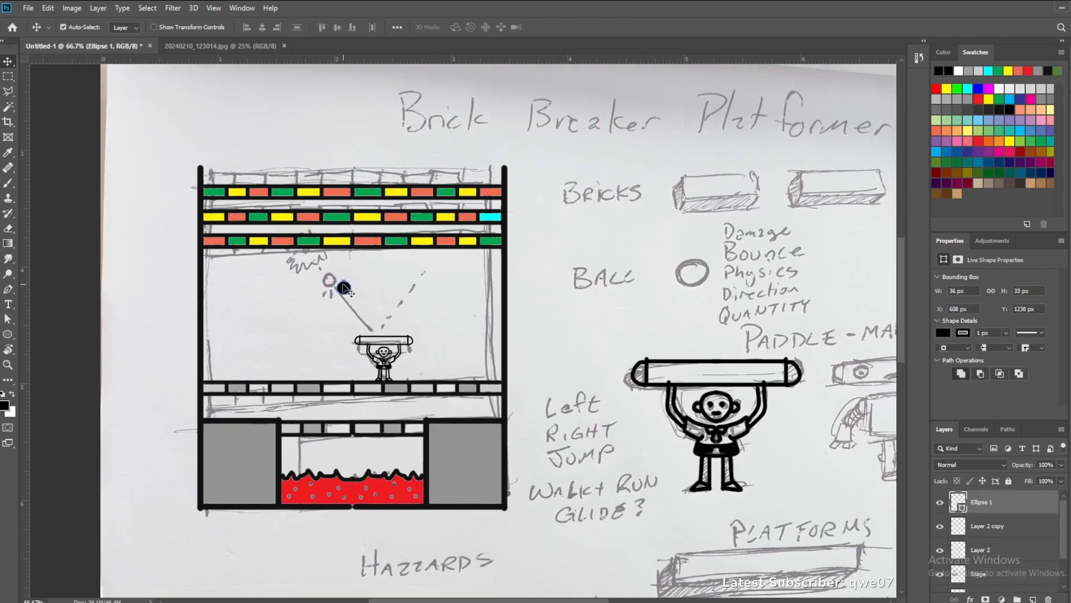
key("Delete")
Trace the ball, its solid trail, the dashed incoming path and the jagged impact burst with the Brush
key("ctrl+plus")
key("ctrl+plus")
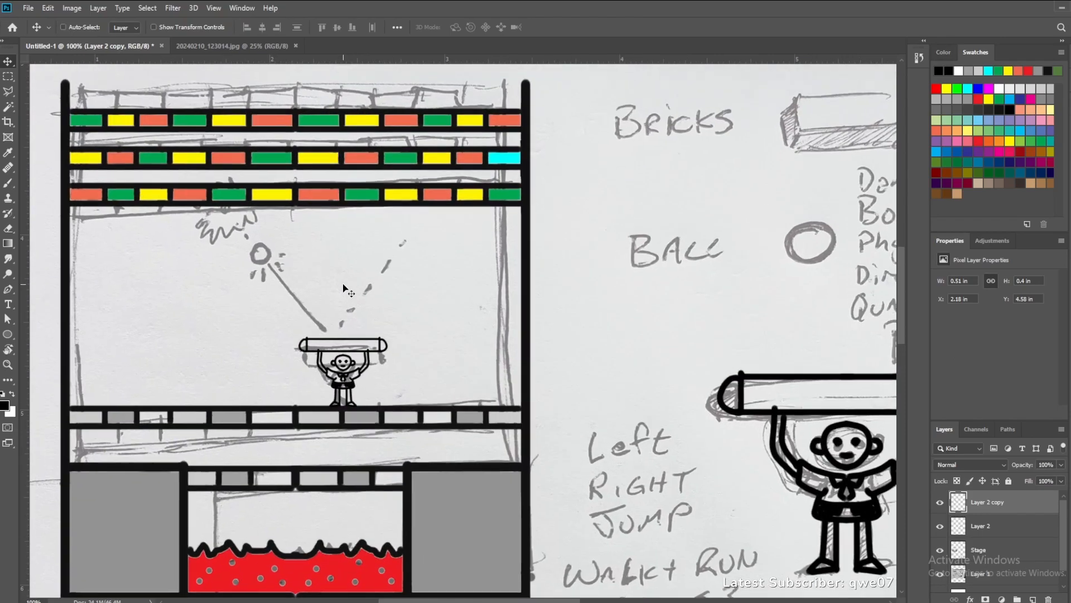
left_click_drag(342, 283, 507, 311)
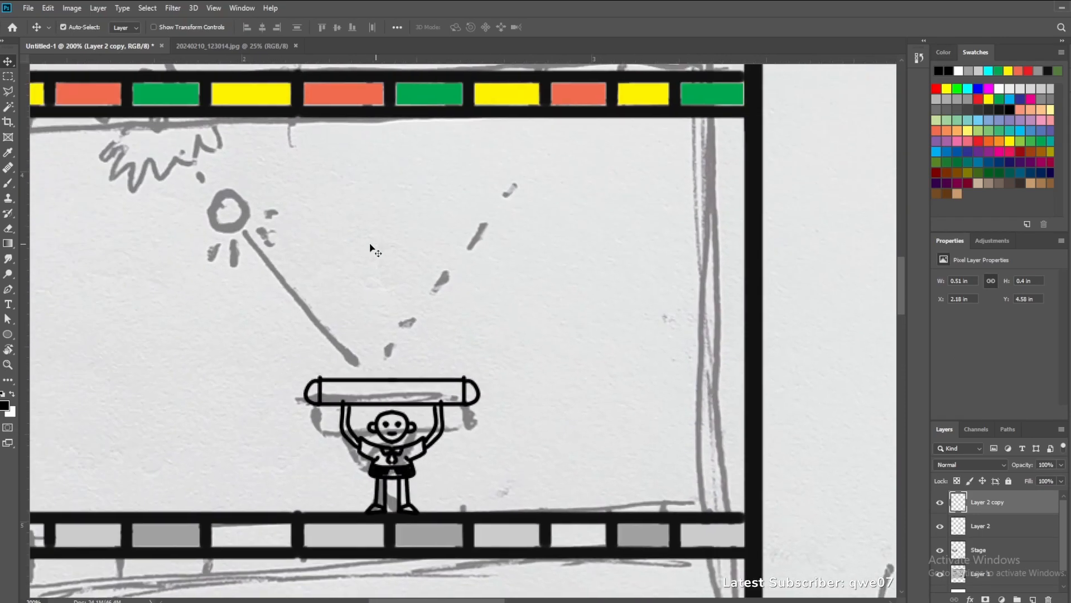
key("b")
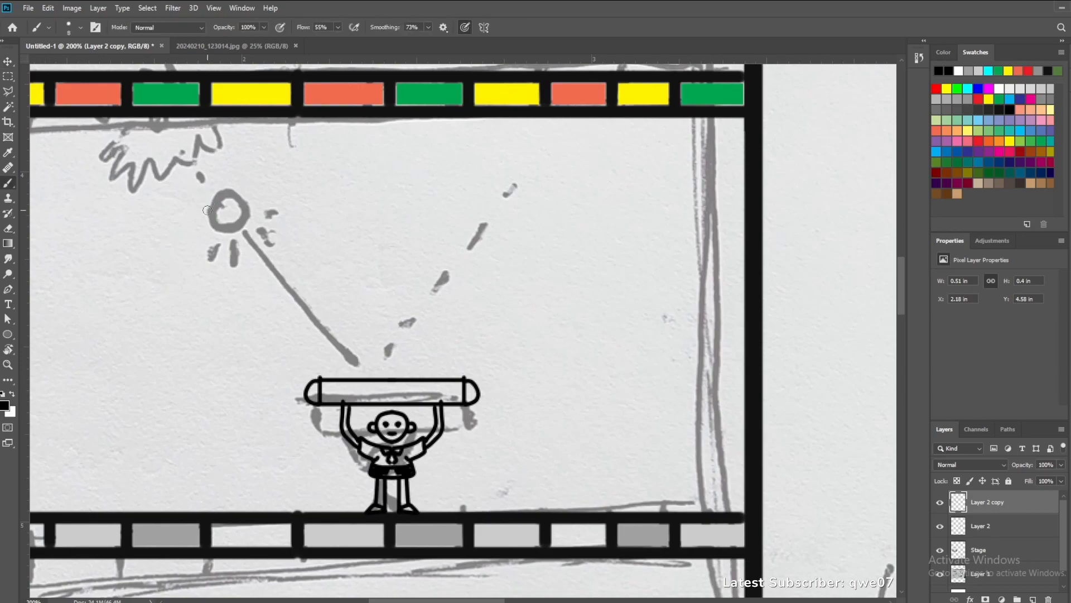
mouse_move(209, 204)
left_mouse_down()
mouse_move(244, 237)
mouse_move(261, 225)
mouse_move(254, 191)
mouse_move(194, 202)
mouse_move(188, 221)
mouse_move(238, 232)
mouse_move(310, 319)
mouse_move(384, 380)
mouse_move(405, 320)
mouse_move(517, 177)
left_mouse_up()
mouse_move(118, 118)
left_mouse_down()
mouse_move(89, 148)
mouse_move(114, 157)
mouse_move(135, 190)
left_mouse_up()
mouse_move(132, 239)
left_mouse_down()
mouse_move(191, 139)
mouse_move(231, 178)
mouse_move(210, 136)
mouse_move(239, 143)
mouse_move(201, 109)
left_mouse_up()
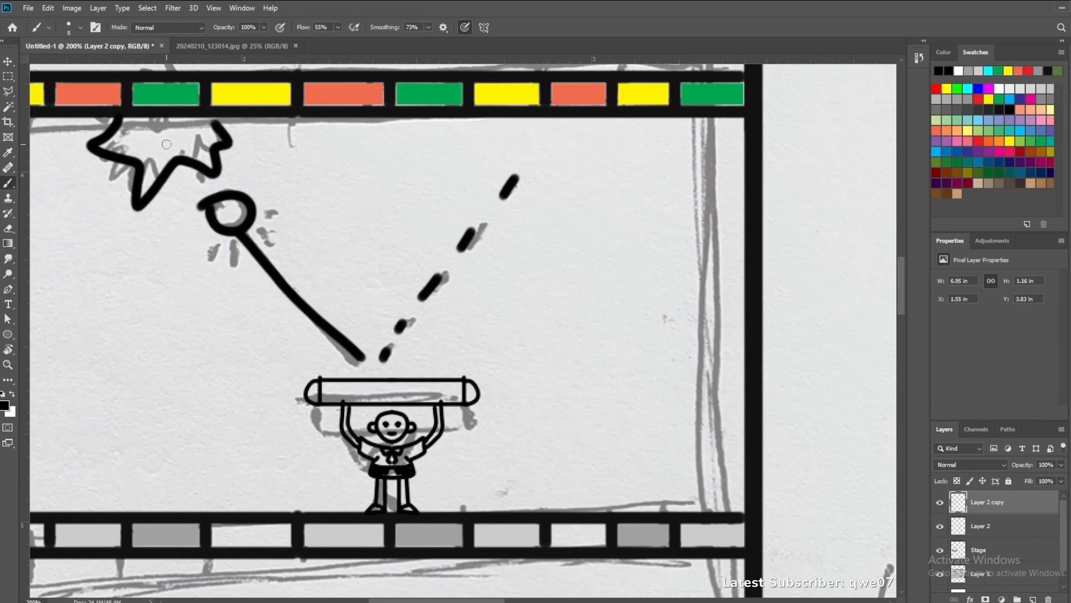
Hide the photographed sketch (Layer 1) and review the traced artwork on the whole page
key("ctrl+minus")
key("ctrl+minus")
key("ctrl+minus")
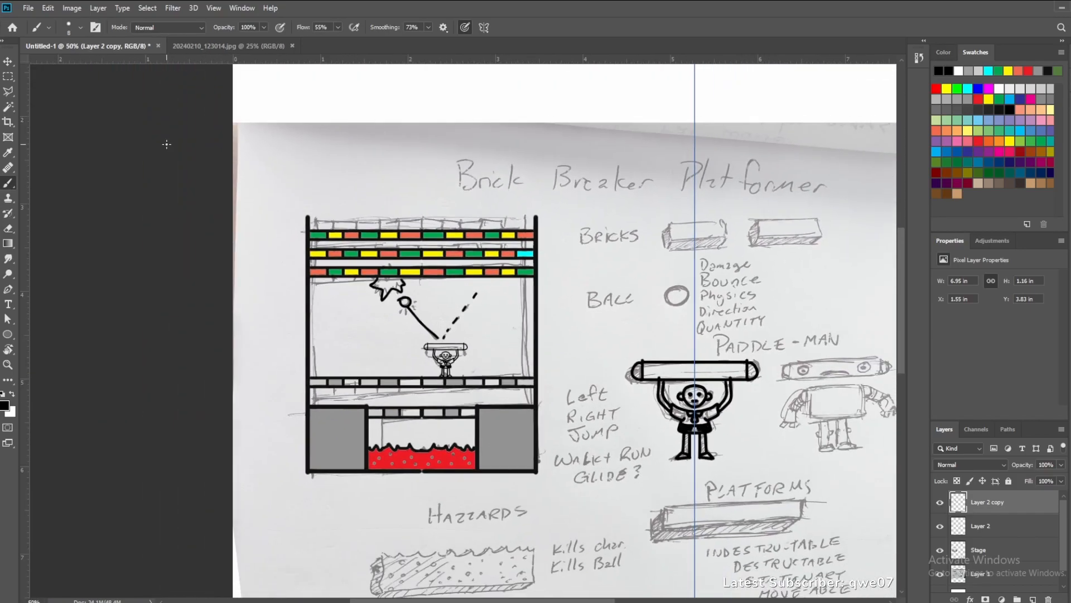
scroll(956, 519, "down", 1)
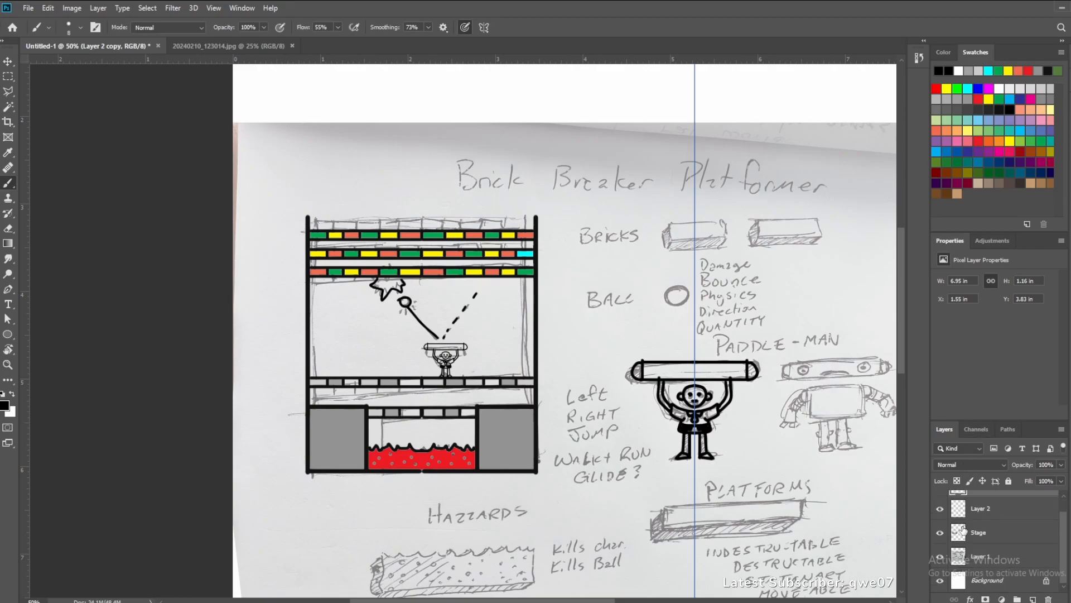
scroll(959, 544, "up", 1)
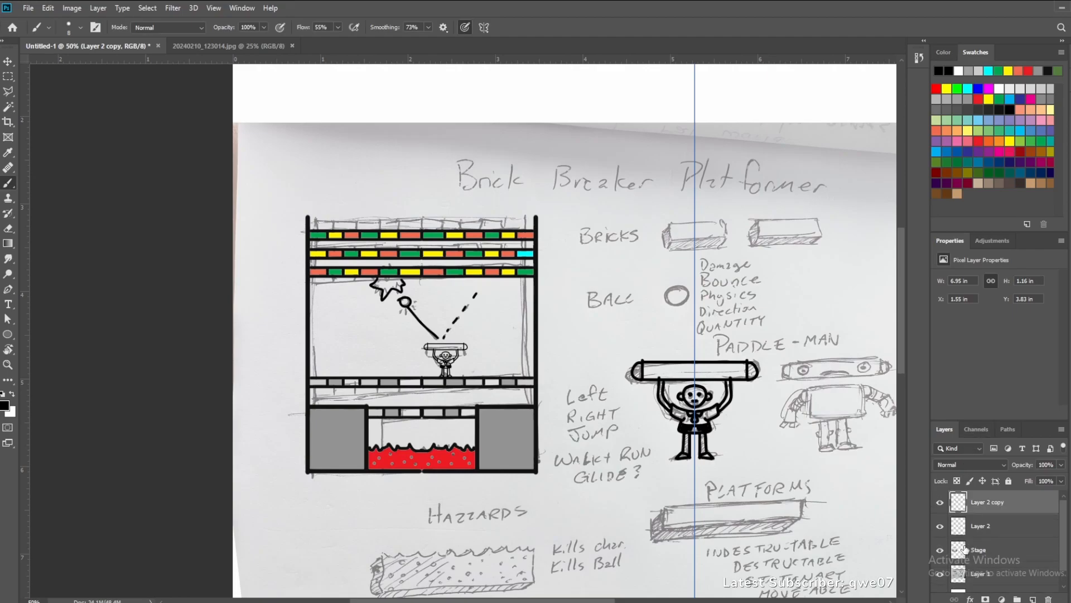
scroll(957, 535, "down", 1)
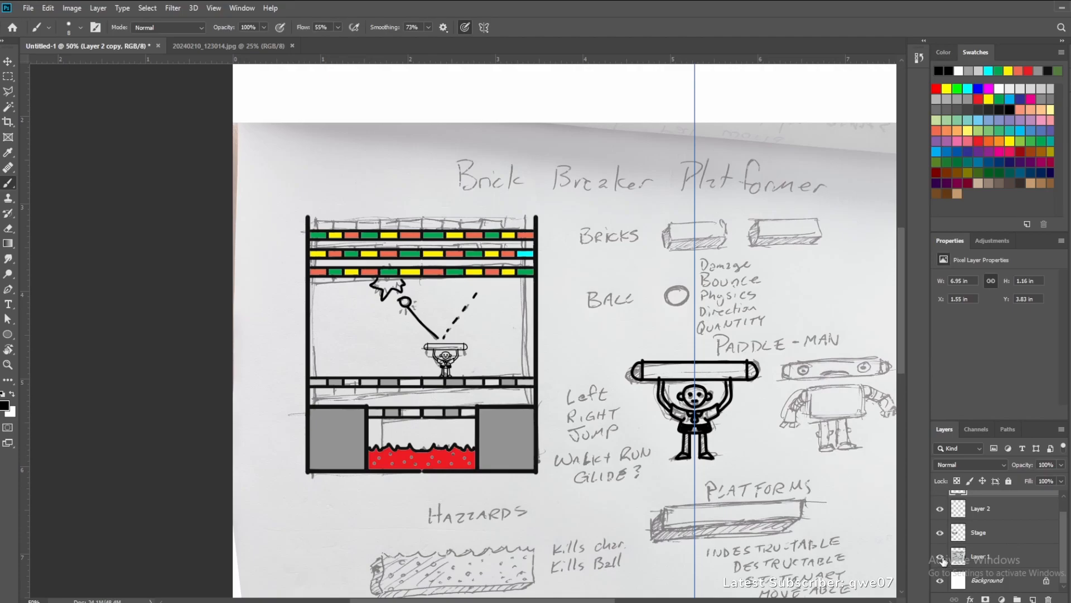
left_click(940, 557)
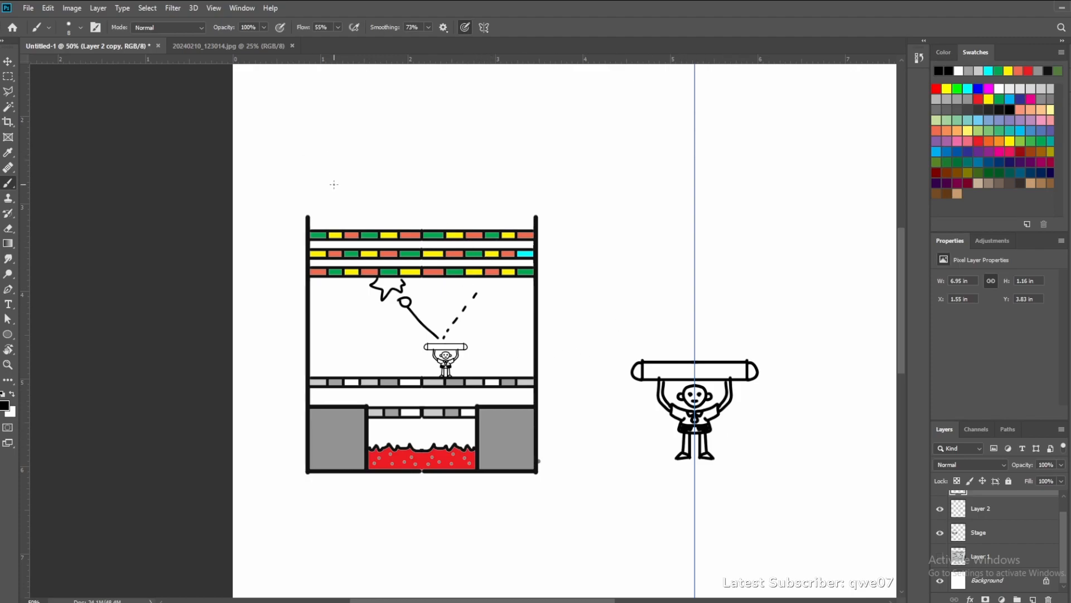
scroll(551, 212, "down", 2)
scroll(550, 216, "up", 1)
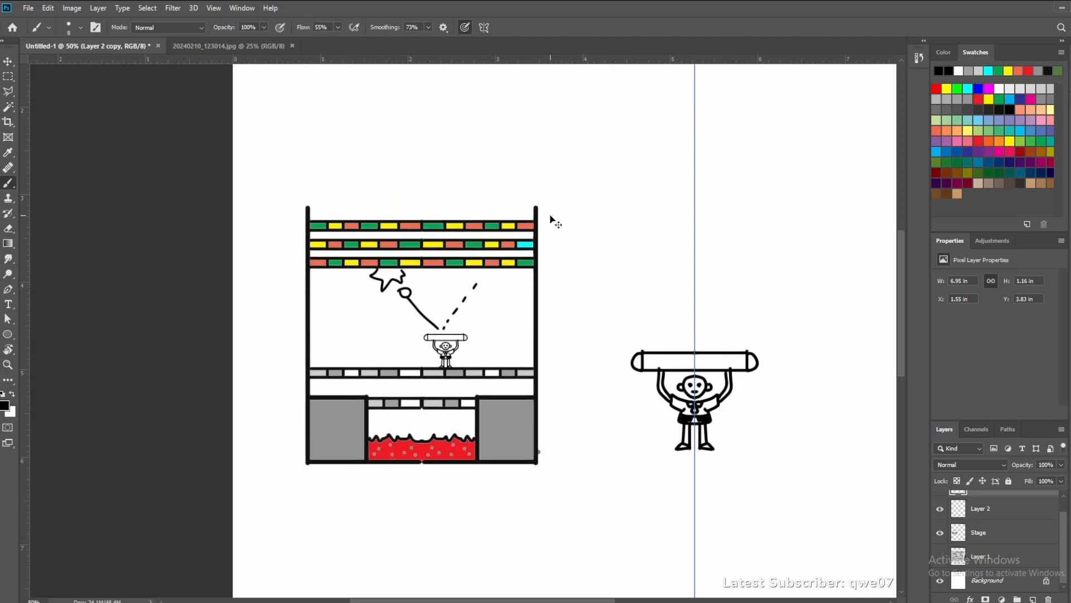
scroll(550, 215, "down", 2)
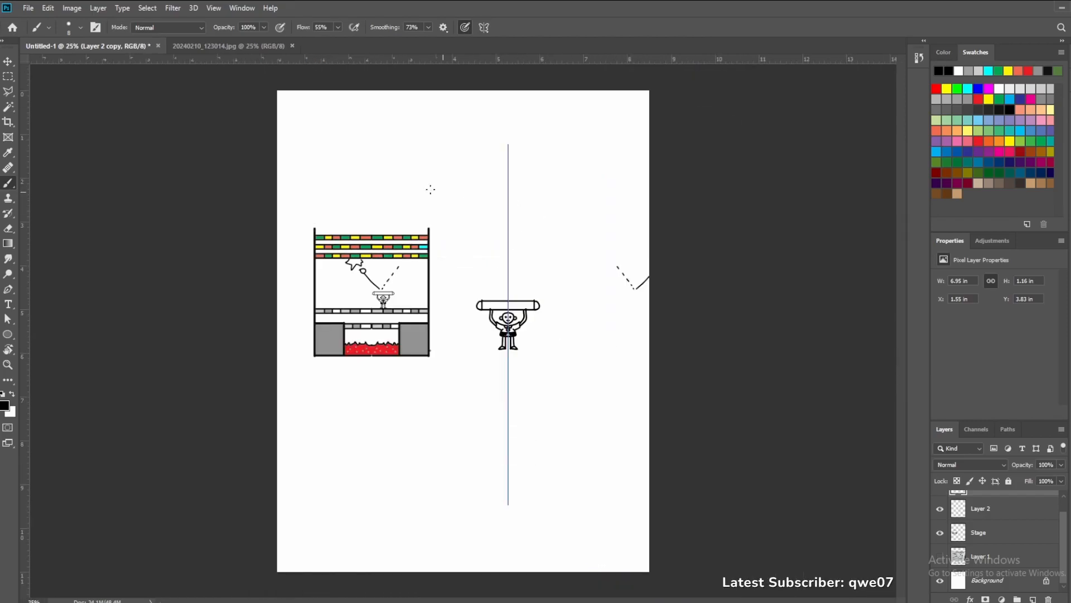
Merge the Layer 2 copy and Layer 2 layers down into the Stage layer
left_click(8, 62)
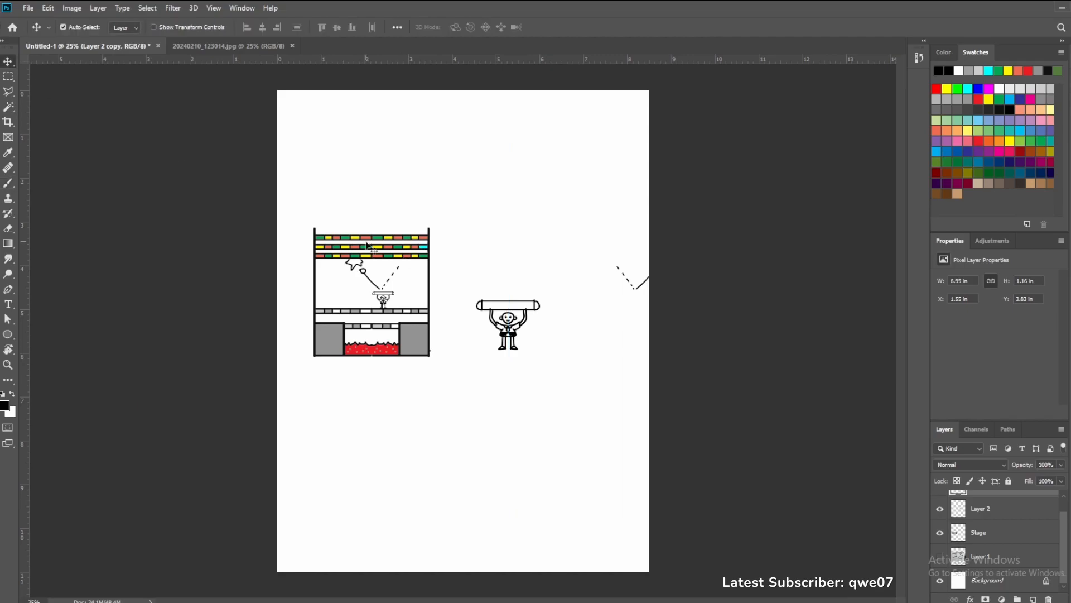
scroll(981, 555, "up", 1)
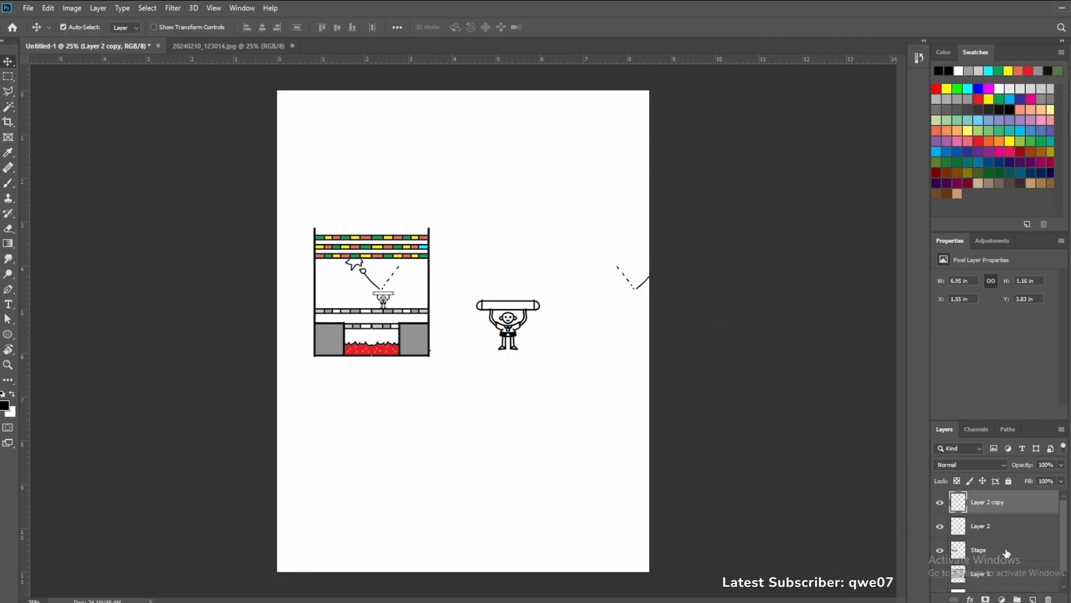
scroll(1007, 552, "down", 1)
key("ctrl")
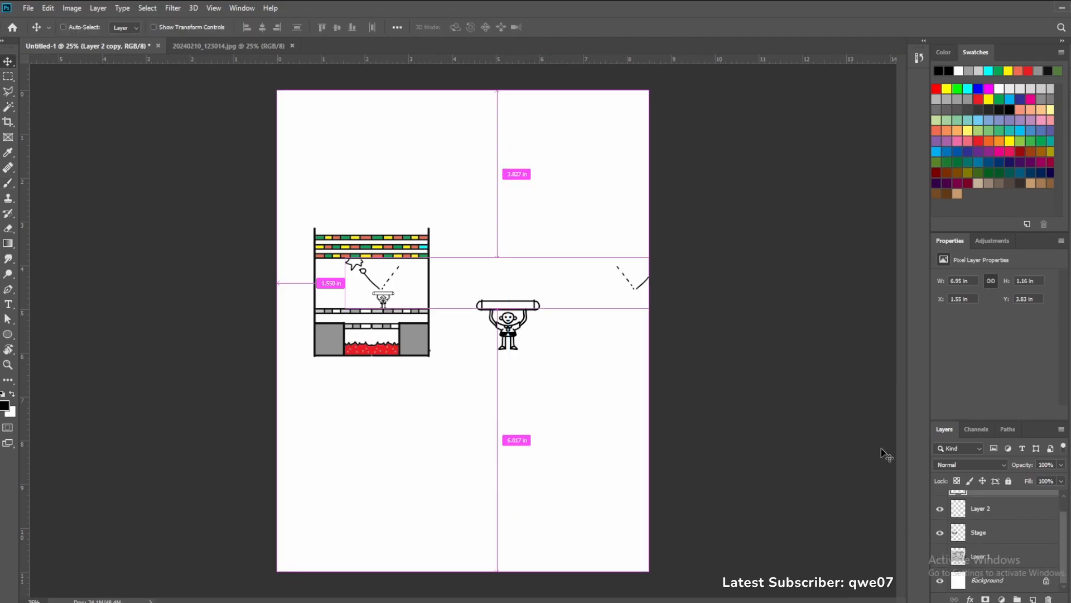
scroll(999, 513, "up", 1)
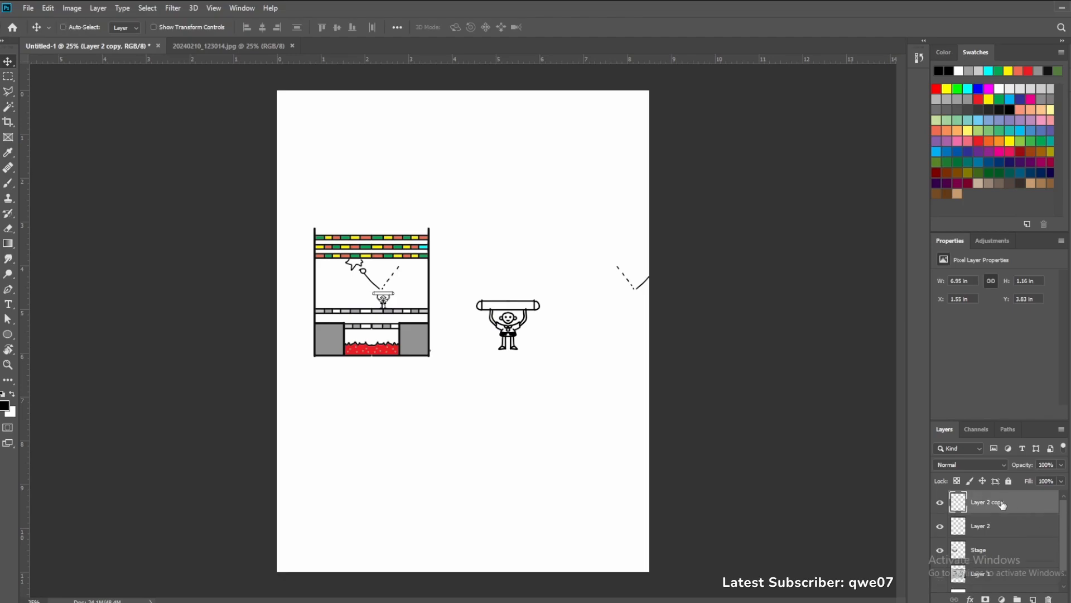
scroll(1003, 505, "down", 2)
left_click(1001, 506)
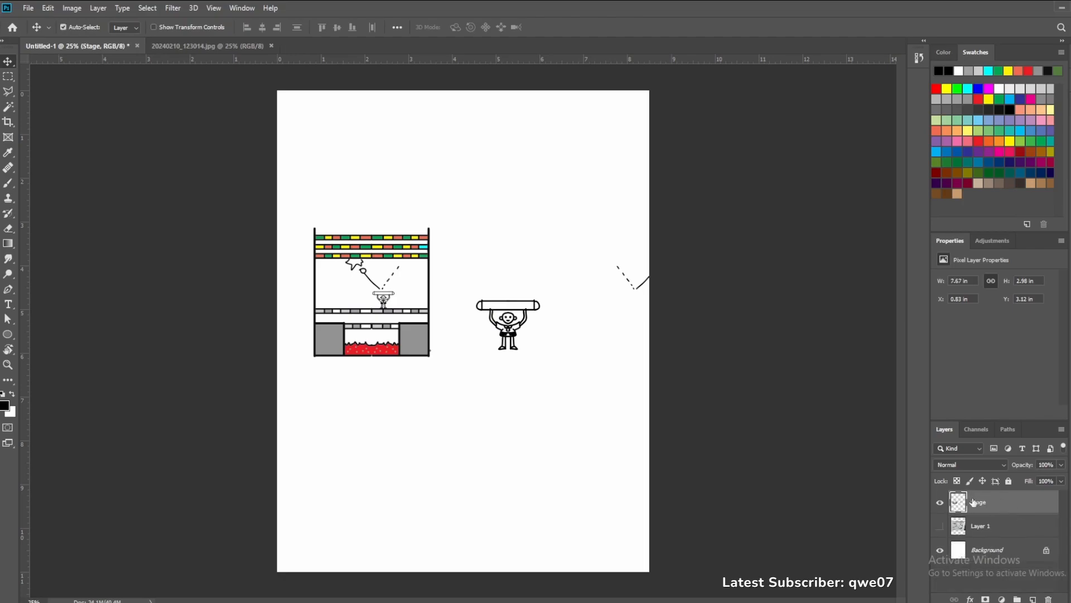
left_click(69, 26)
left_click(27, 8)
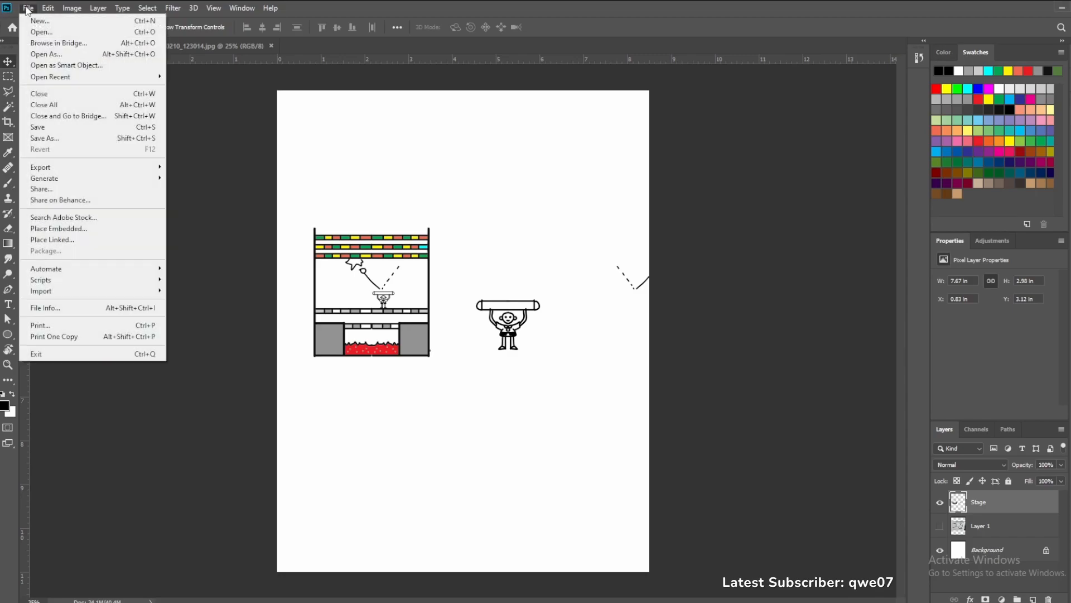
left_click(39, 21)
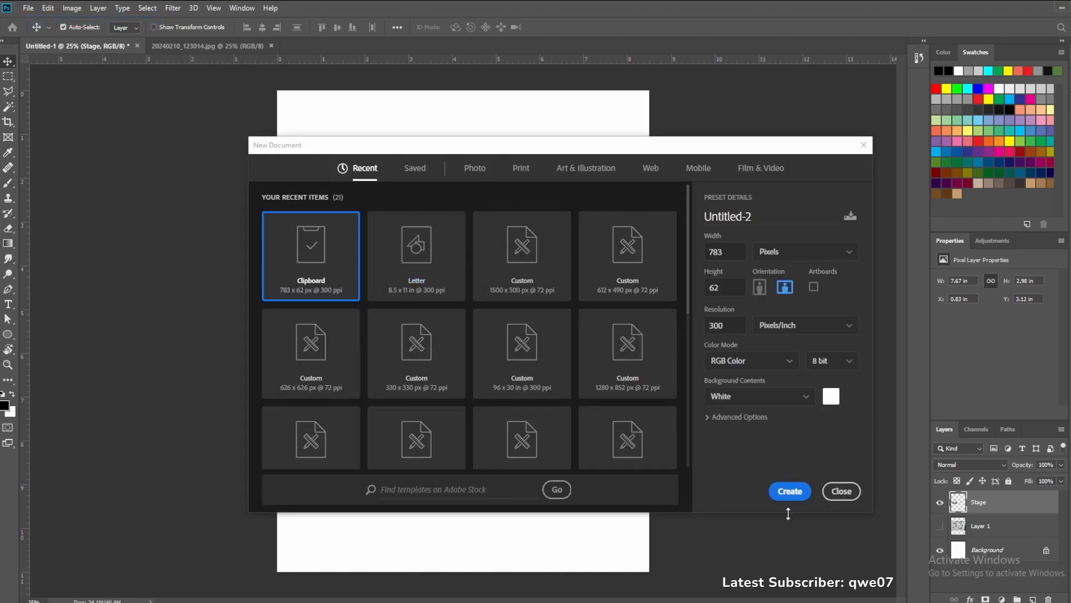
left_click(788, 491)
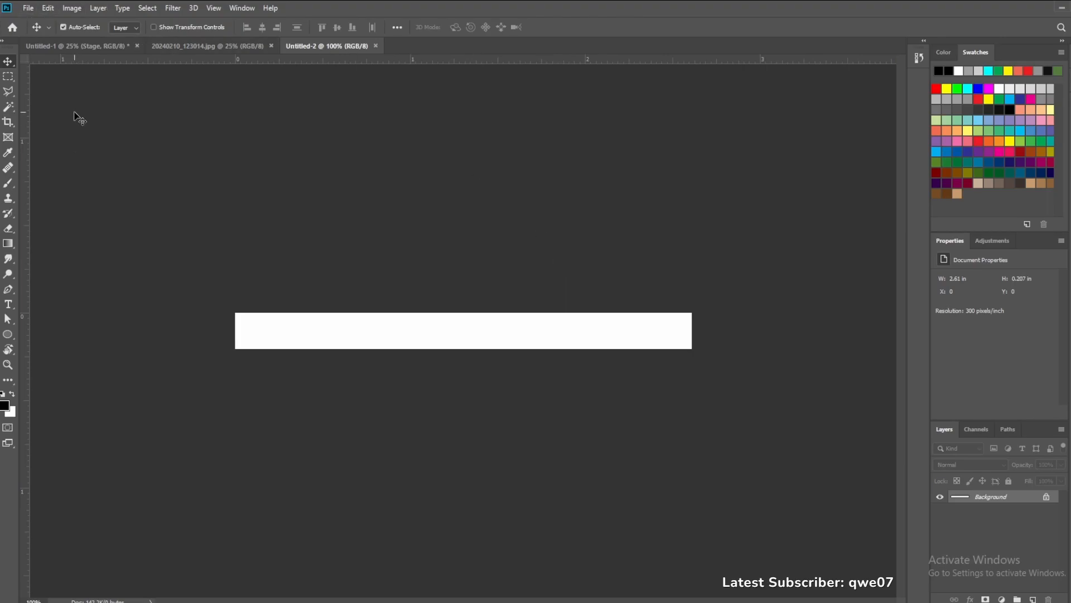
left_click(375, 46)
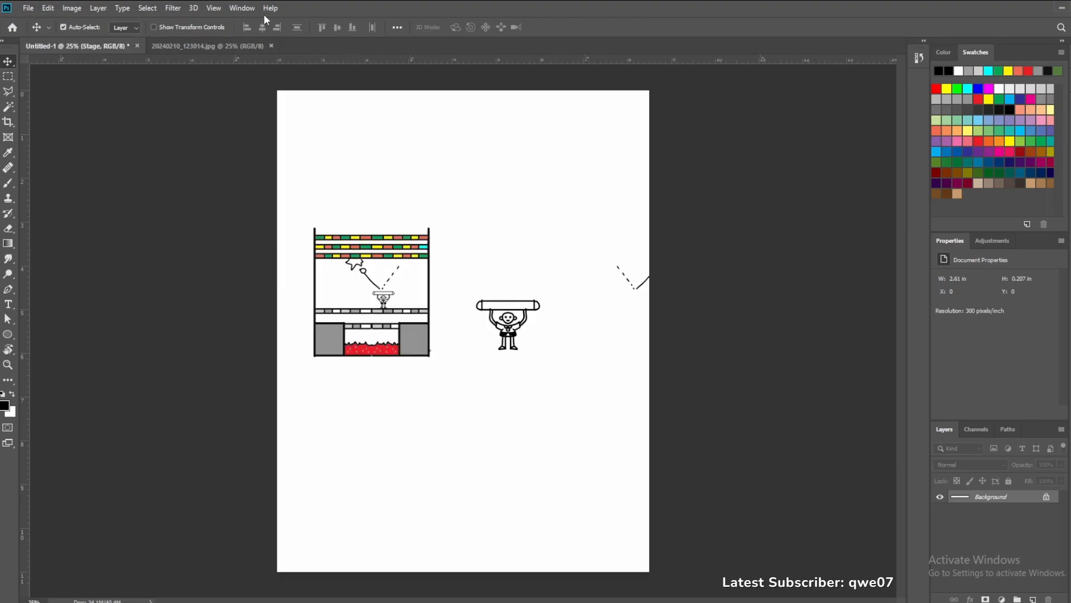
Create a new white portrait Letter document, 8.5 x 11 inches at 300 pixels/inch in RGB color
left_click(29, 8)
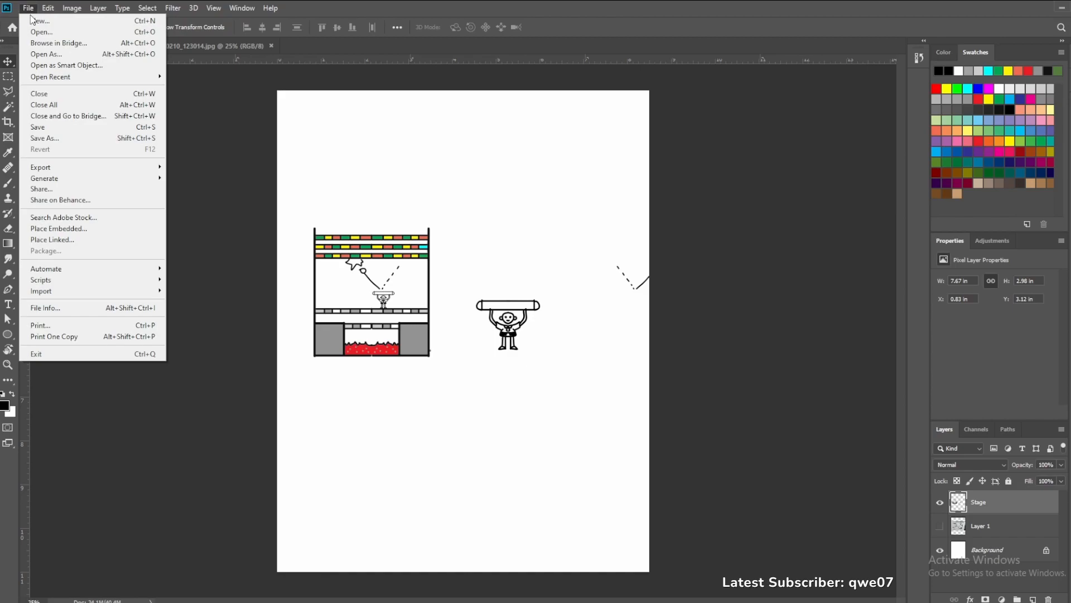
left_click(34, 21)
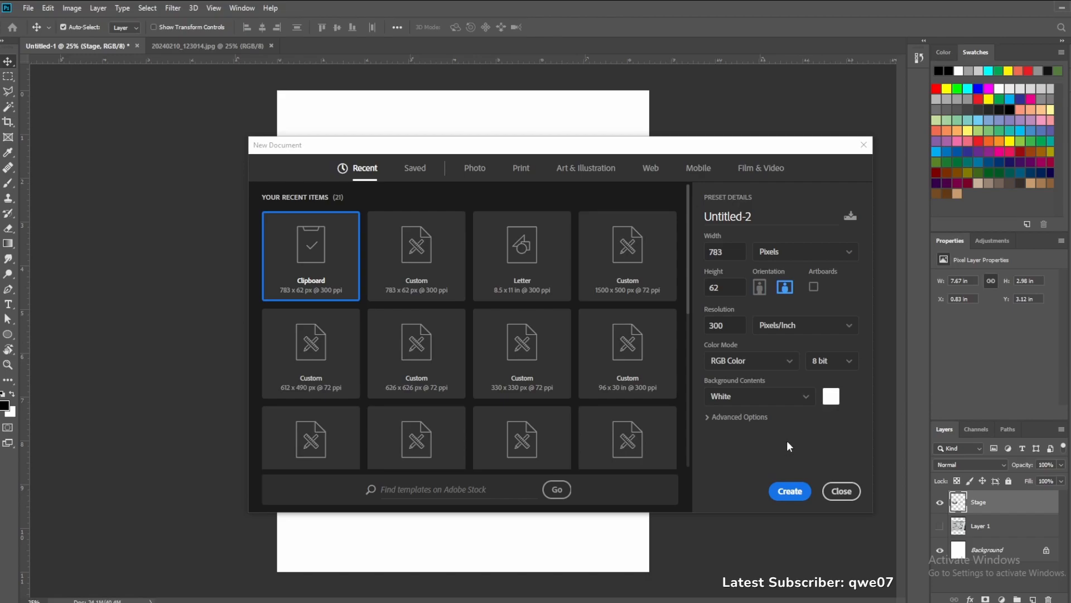
left_click(520, 267)
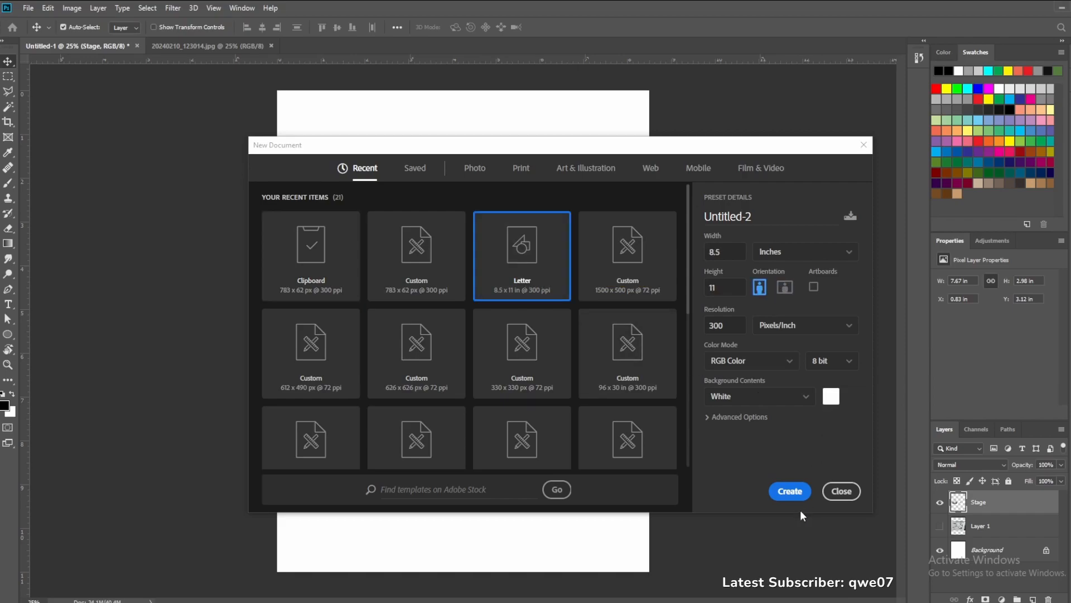
left_click(791, 492)
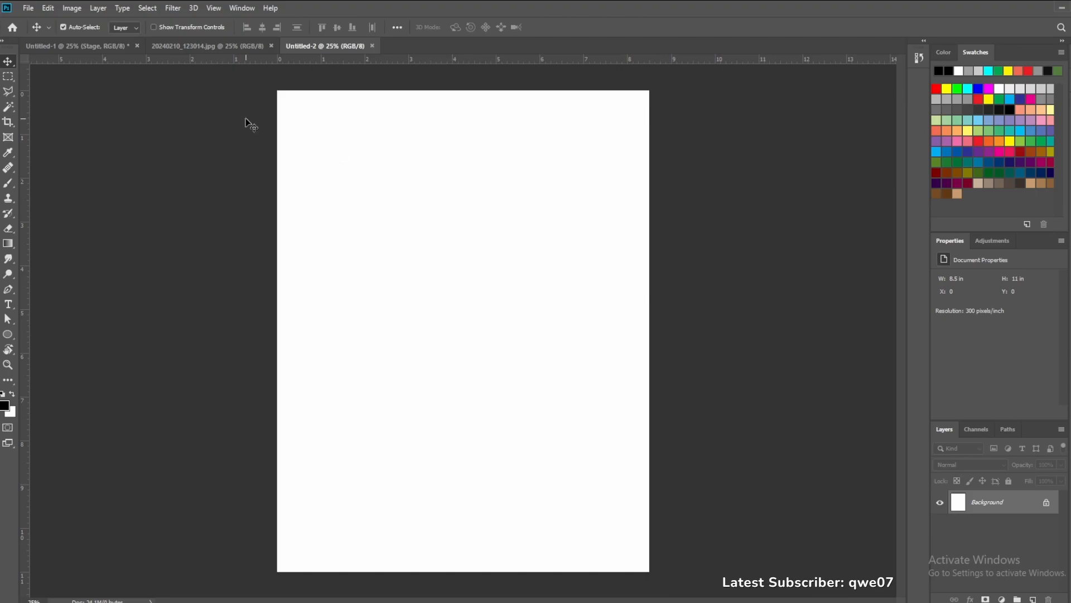
Copy the colored stage drawing from the Stage layer of Untitled-1 into the new Untitled-2 document
left_click(73, 46)
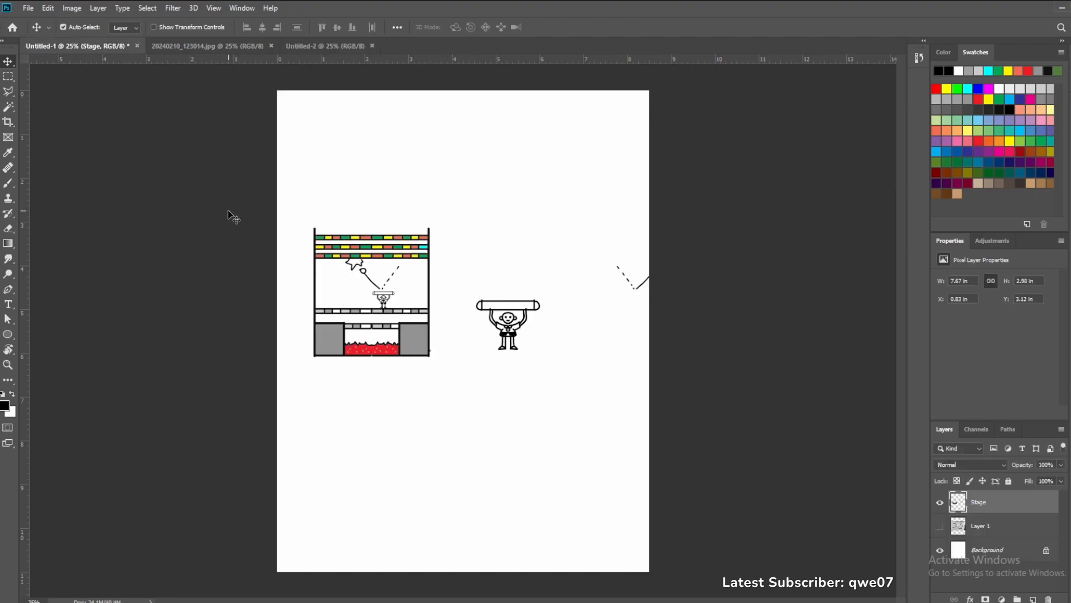
left_click(8, 76)
mouse_move(297, 207)
left_mouse_down()
mouse_move(428, 329)
mouse_move(445, 371)
left_mouse_up()
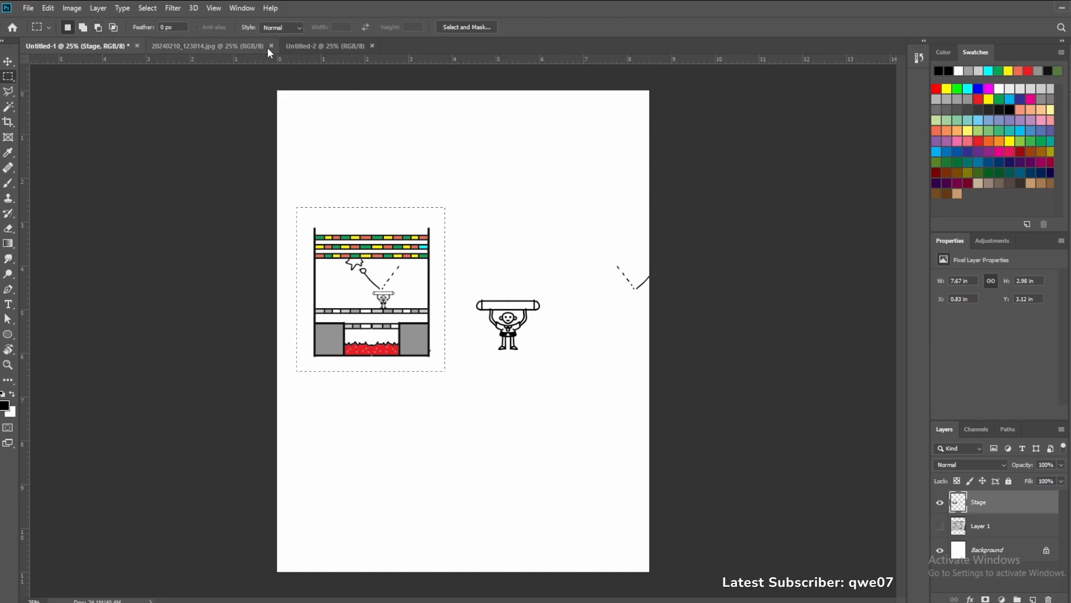
left_click(302, 46)
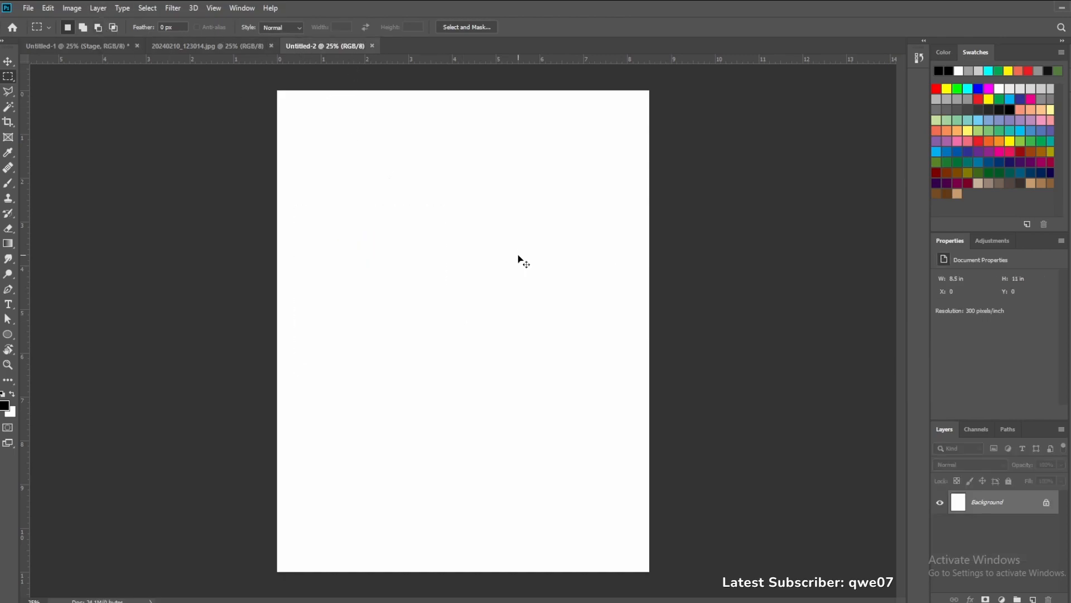
key("ctrl+v")
Scale the pasted stage drawing to about 141% (3.8 x 4.2 in) and center it horizontally in the upper half of the page
left_click(47, 9)
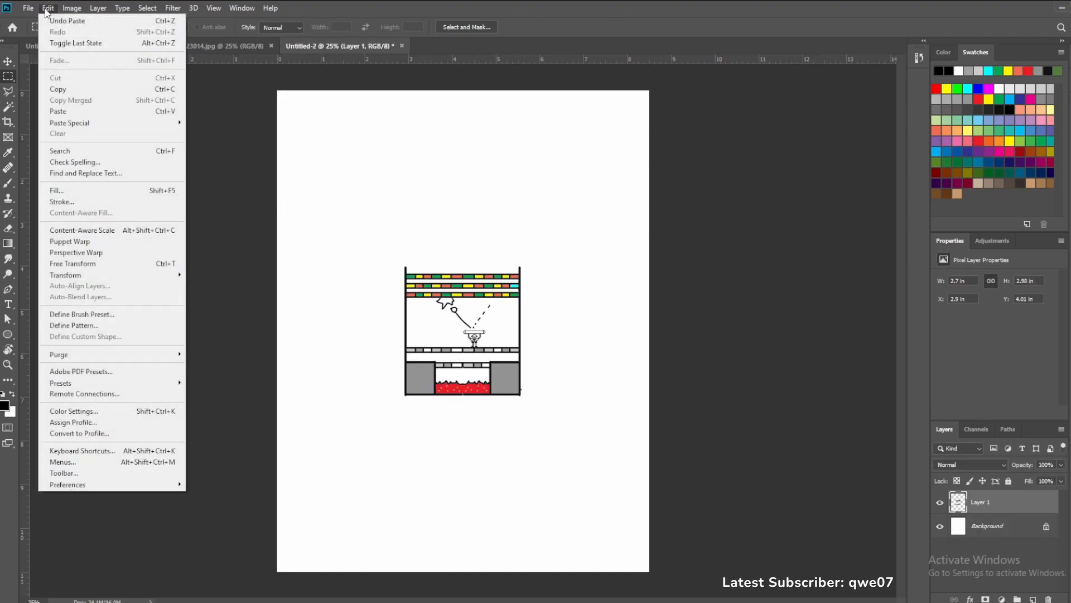
left_click(138, 263)
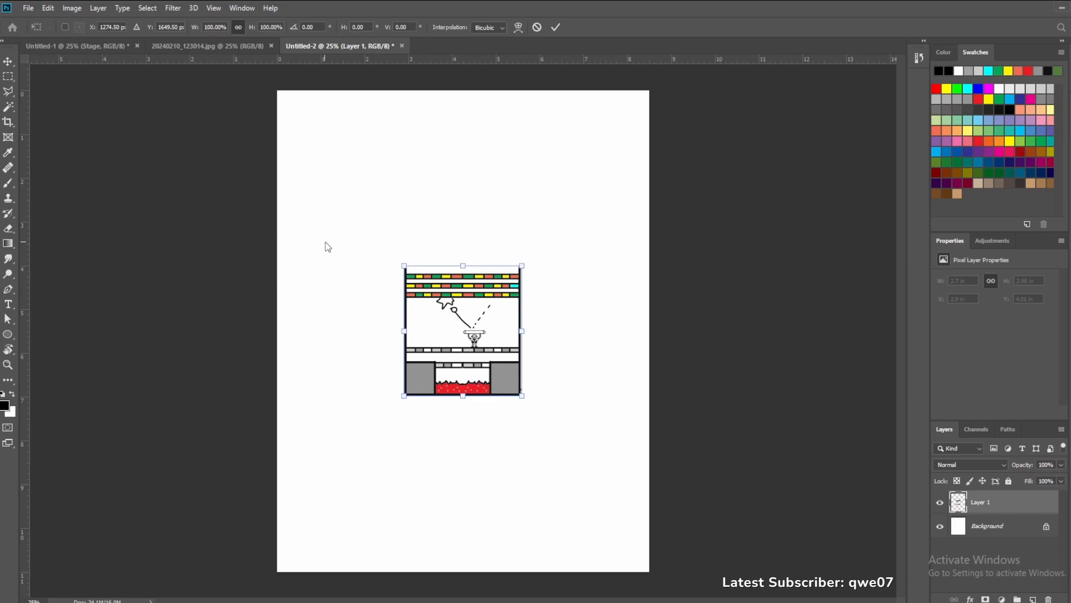
left_click_drag(404, 266, 316, 171)
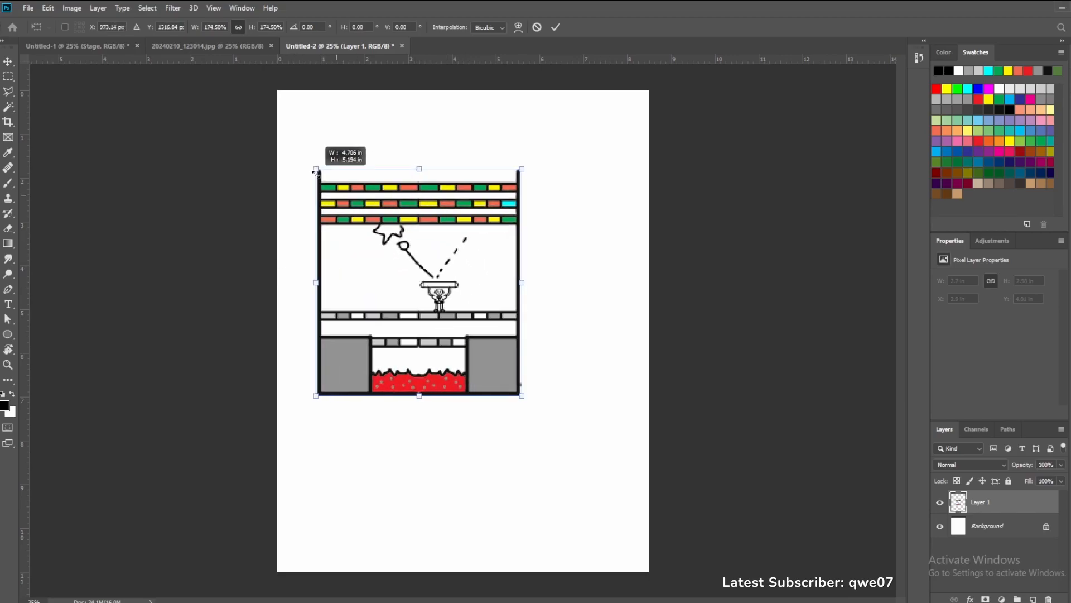
left_click_drag(429, 299, 481, 326)
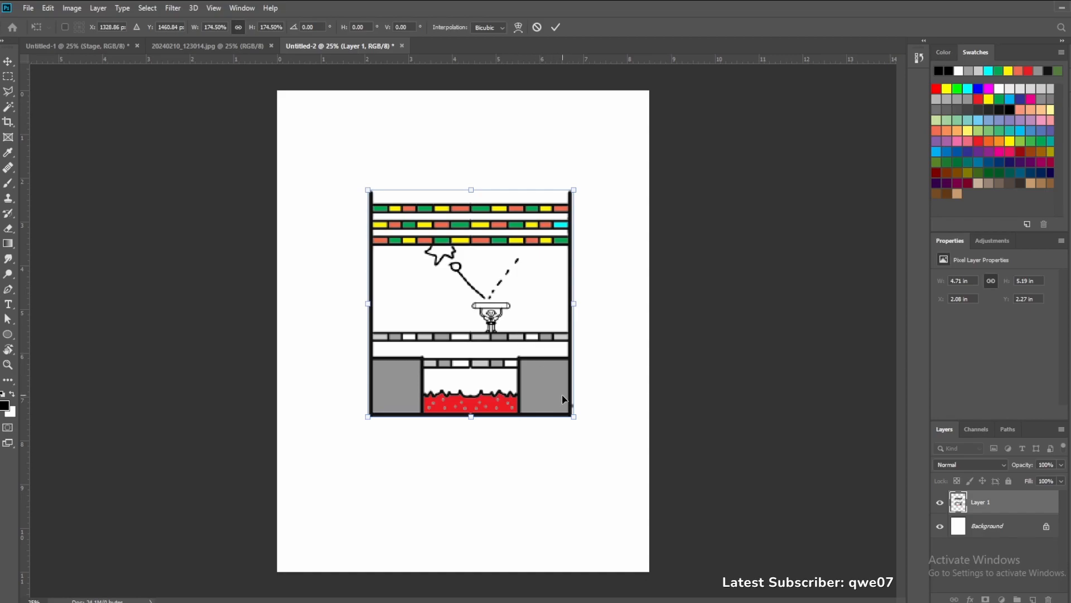
left_click_drag(573, 417, 534, 373)
mouse_move(507, 323)
left_mouse_down()
mouse_move(503, 358)
mouse_move(511, 340)
left_mouse_up()
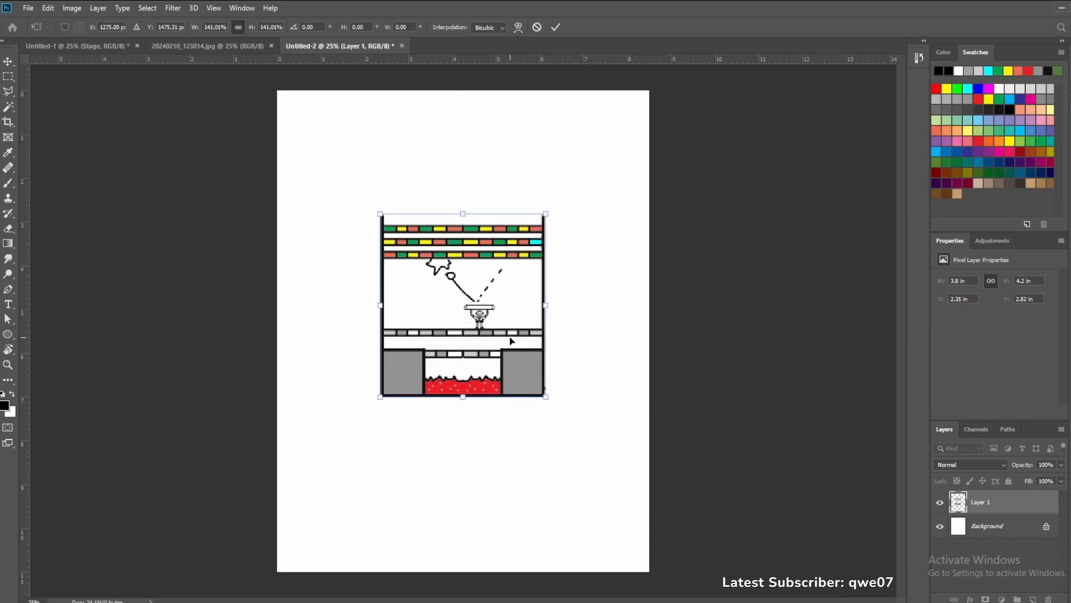
key("Return")
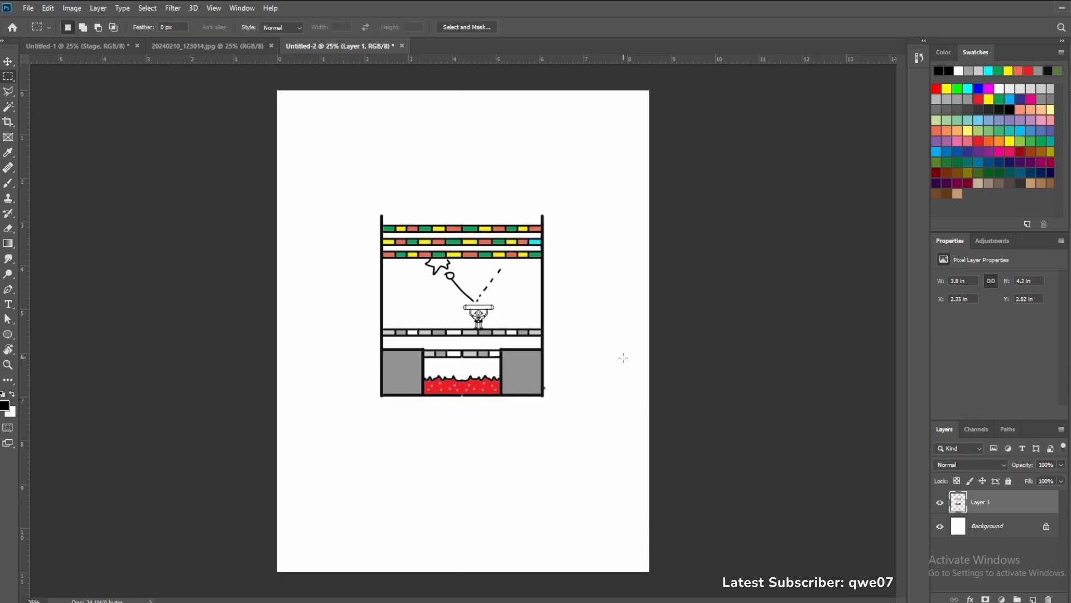
Add the title text "Platform Breaker Game" above the stage drawing in Gill Sans Ultra Bold
left_click(9, 305)
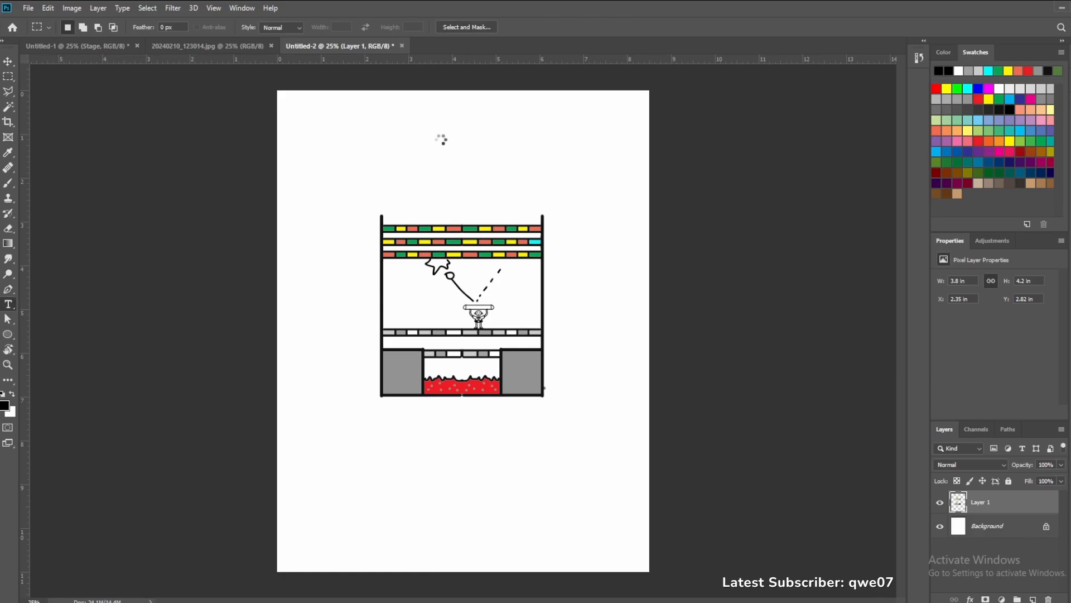
left_click(442, 137)
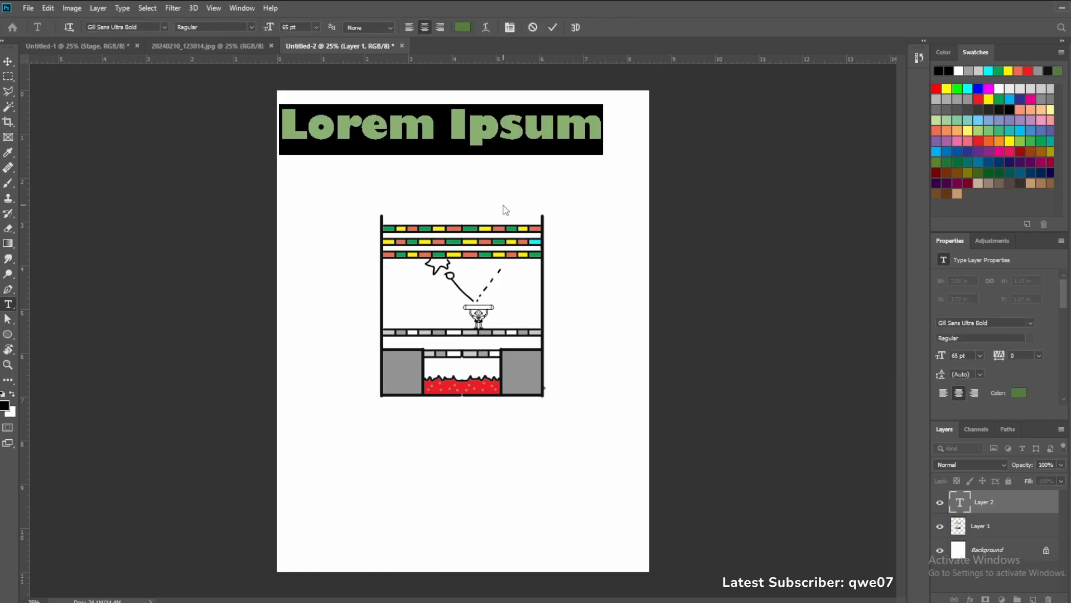
type("Plato")
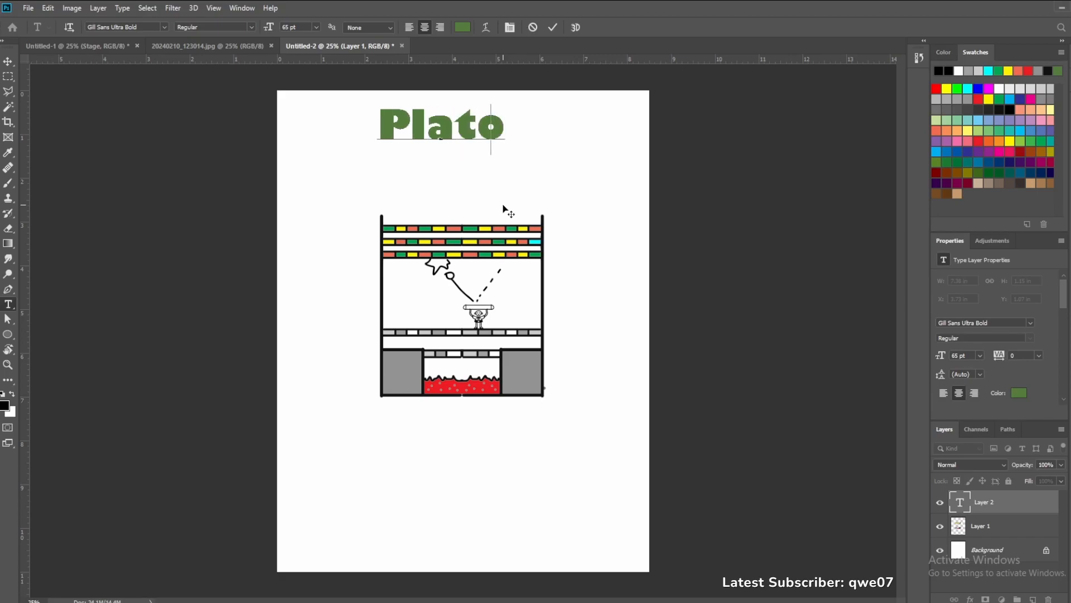
key("BackSpace")
type("form Breaker Game")
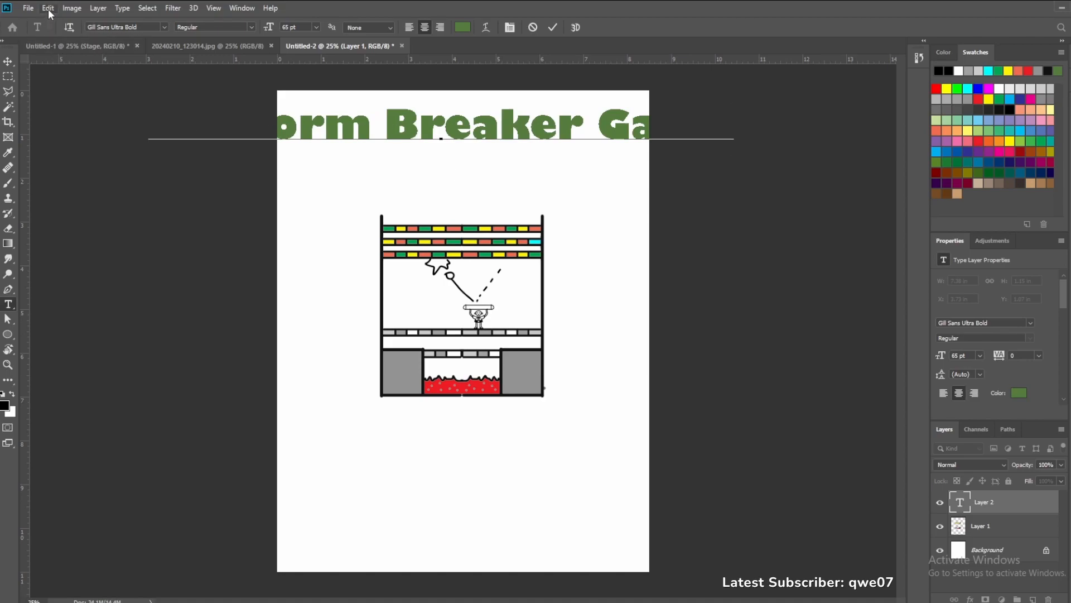
Move the title up to the page's upper margin and scale it to about 56% so it fits within the page width
left_click(8, 62)
left_click_drag(329, 132, 449, 164)
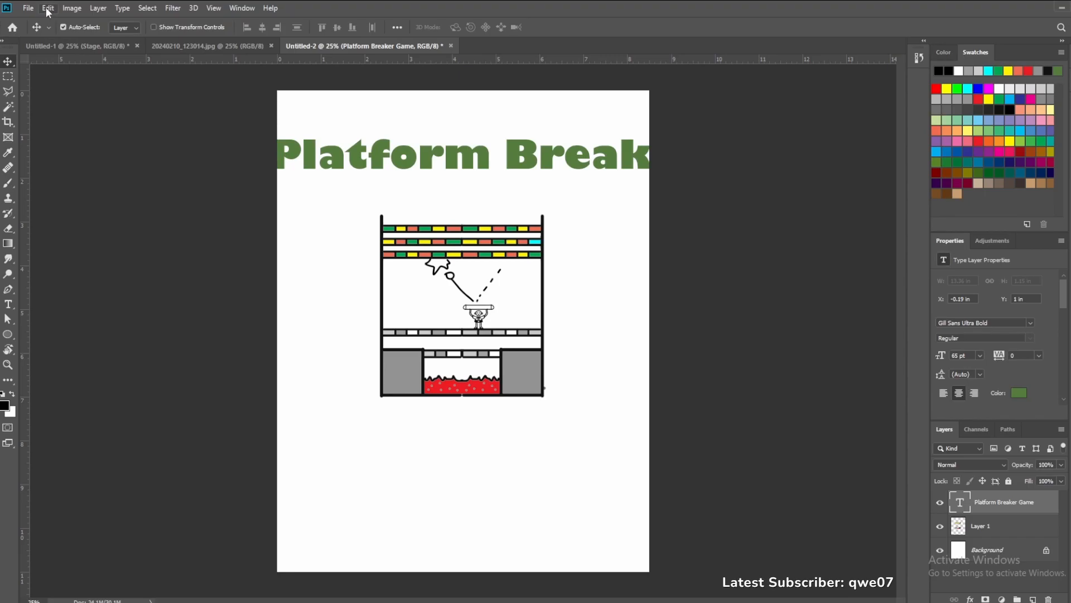
left_click(48, 8)
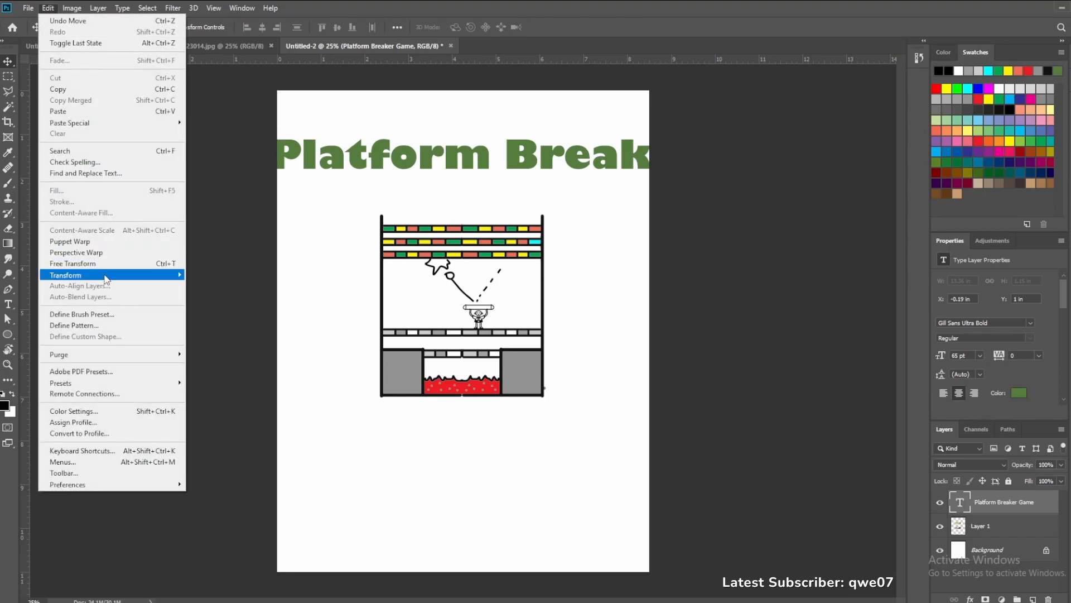
mouse_move(106, 275)
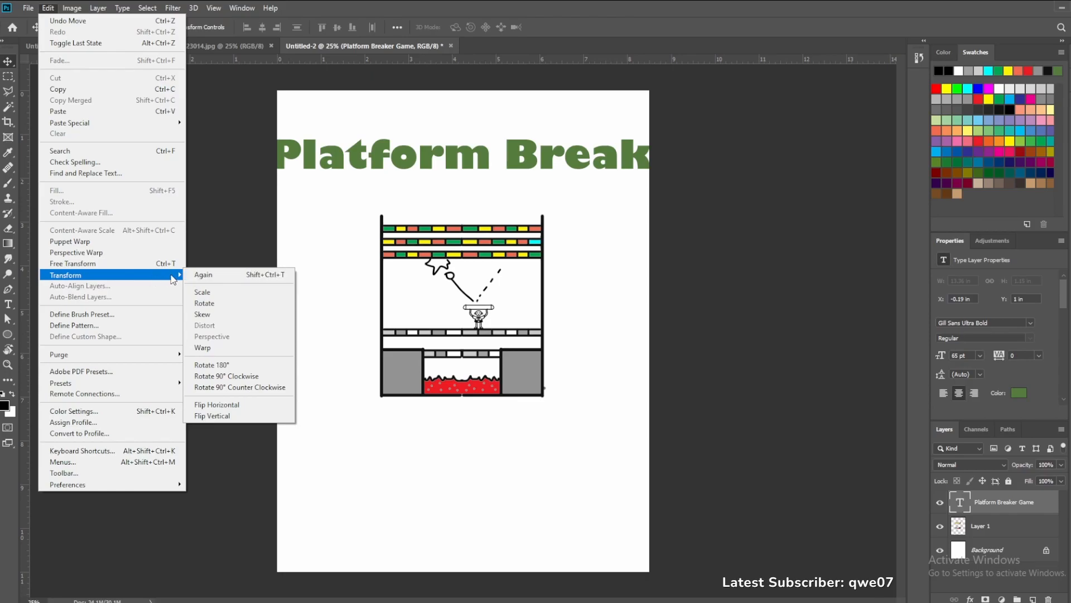
left_click(139, 264)
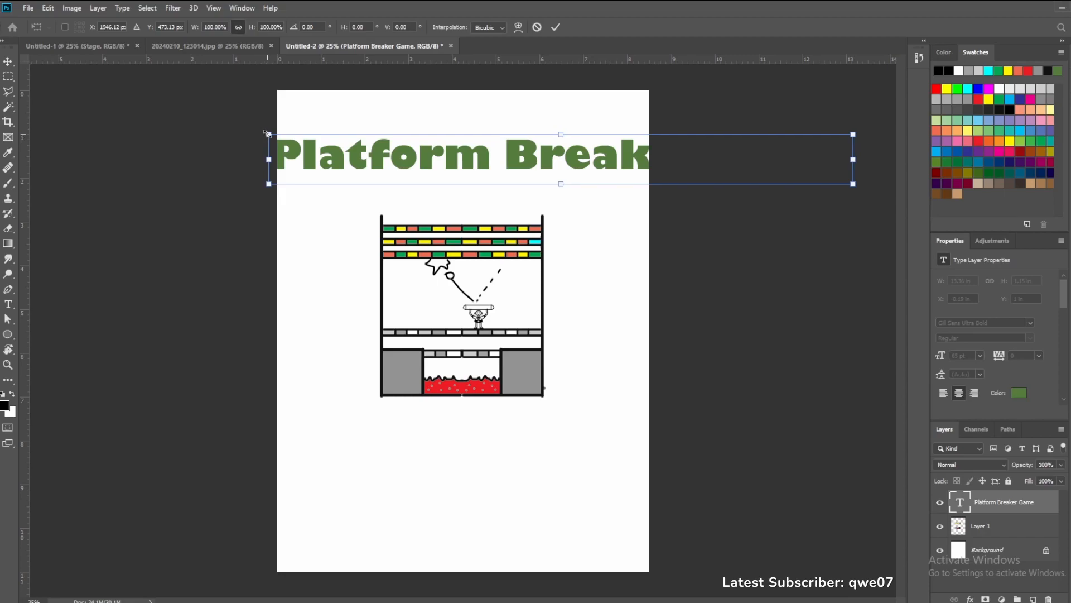
left_click_drag(272, 134, 313, 132)
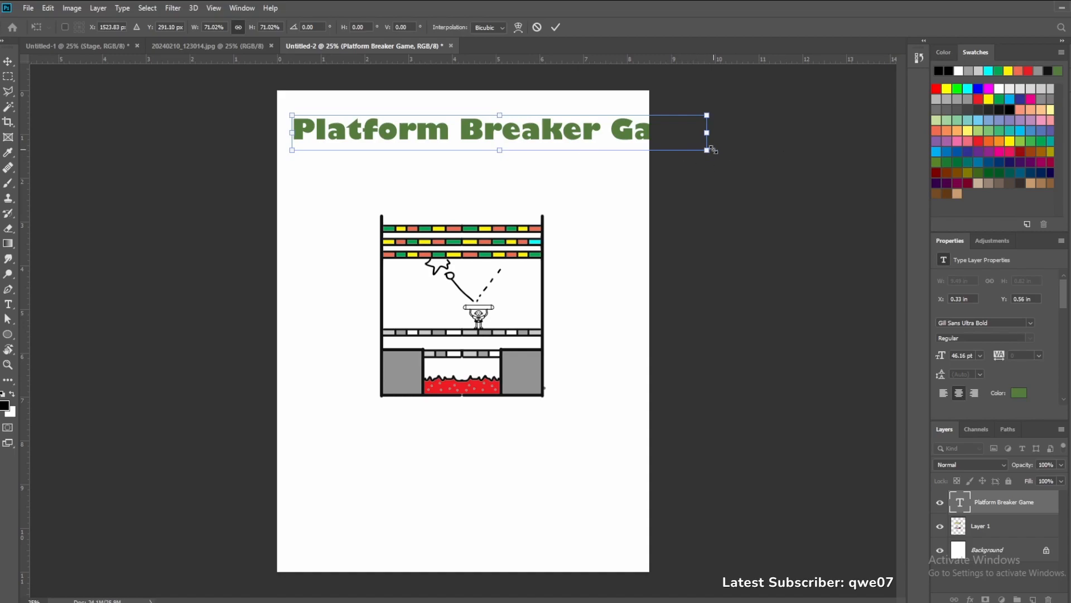
left_click_drag(712, 149, 590, 123)
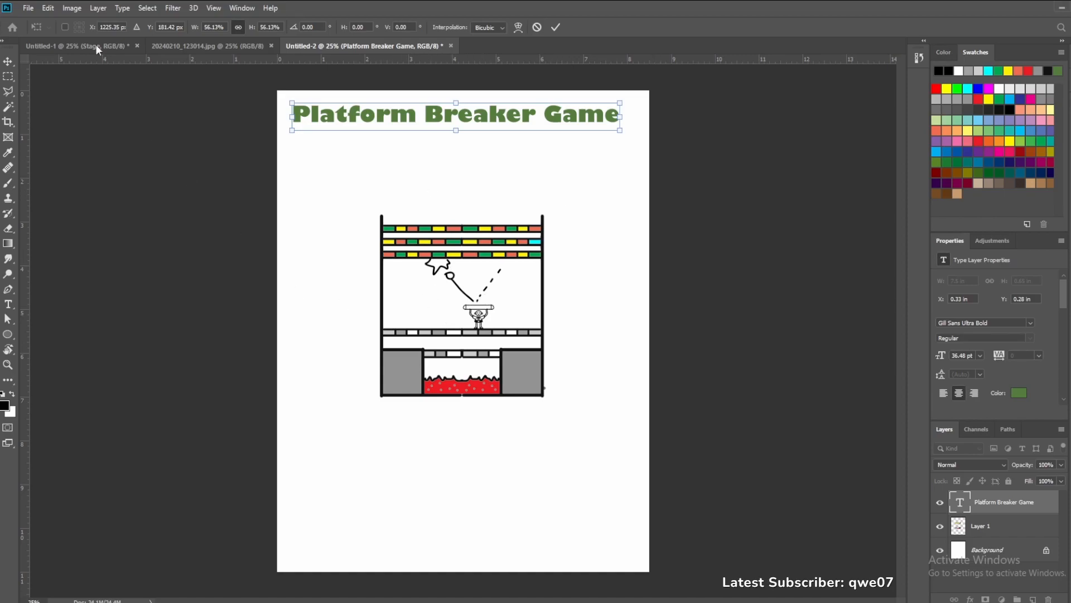
key("Return")
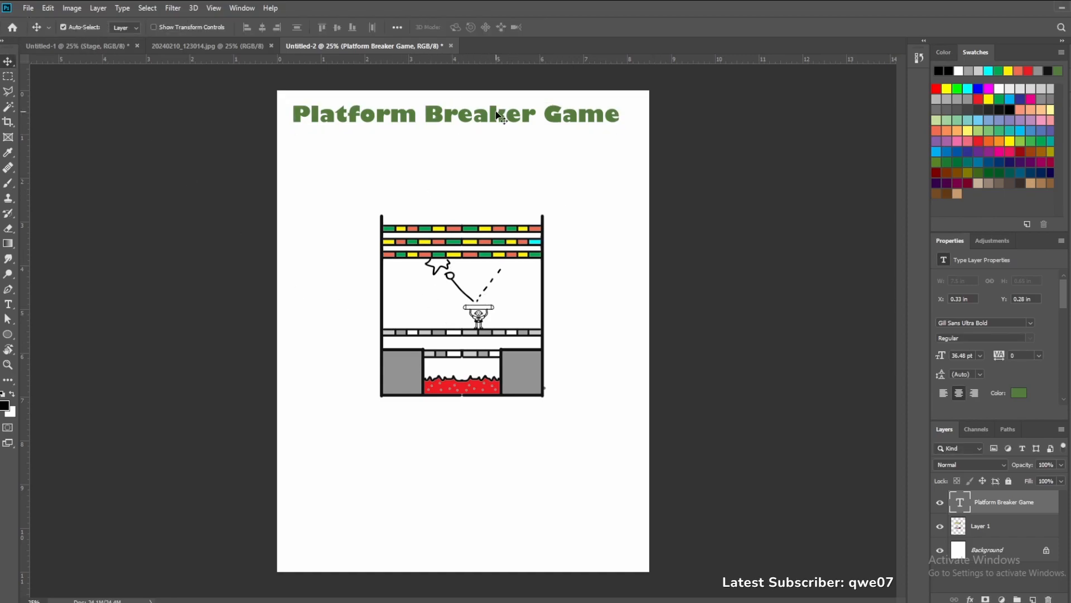
Change the title's text color to black (000000)
double_click(497, 110)
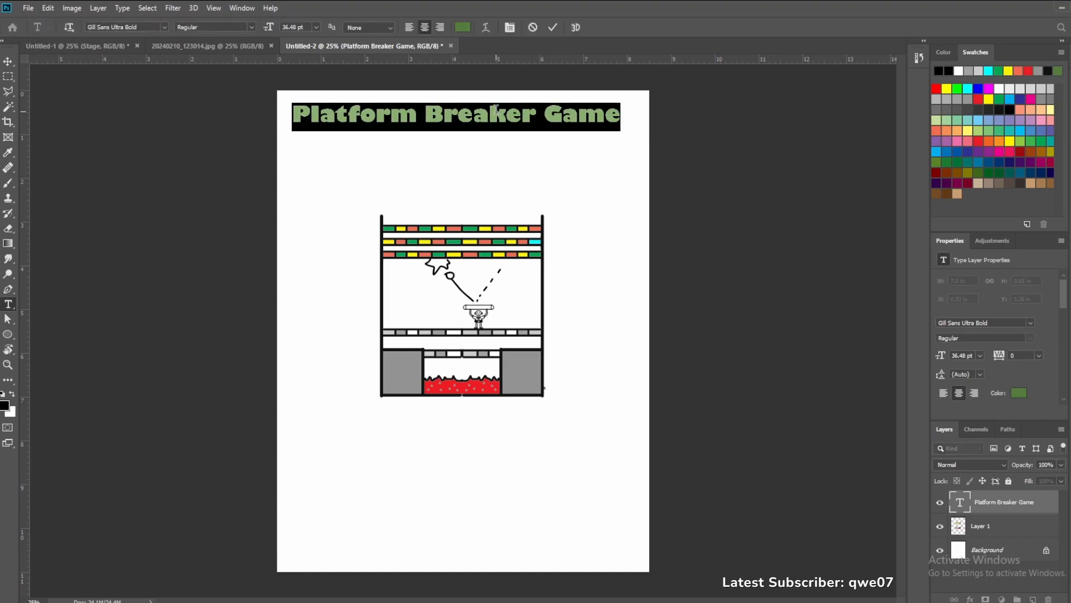
left_click(1019, 392)
left_click_drag(475, 263, 403, 289)
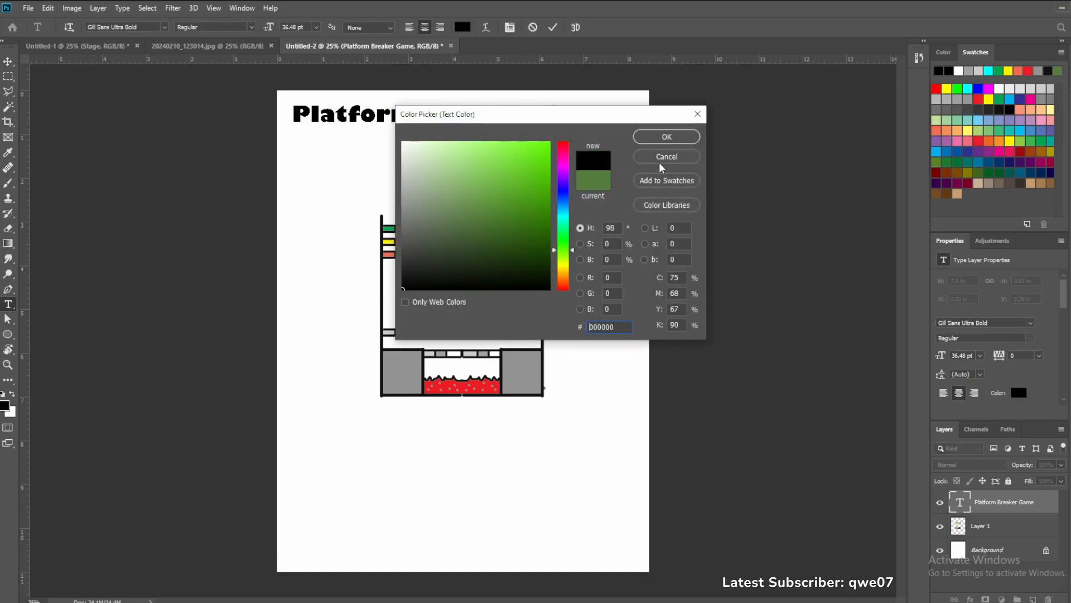
left_click(650, 137)
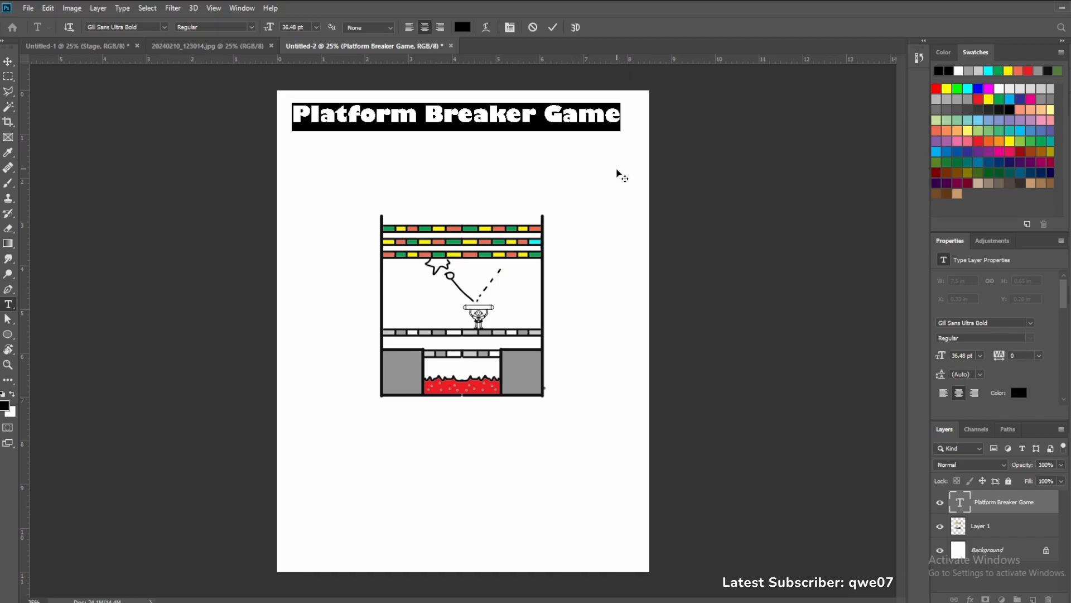
key("ctrl+Return")
key("v")
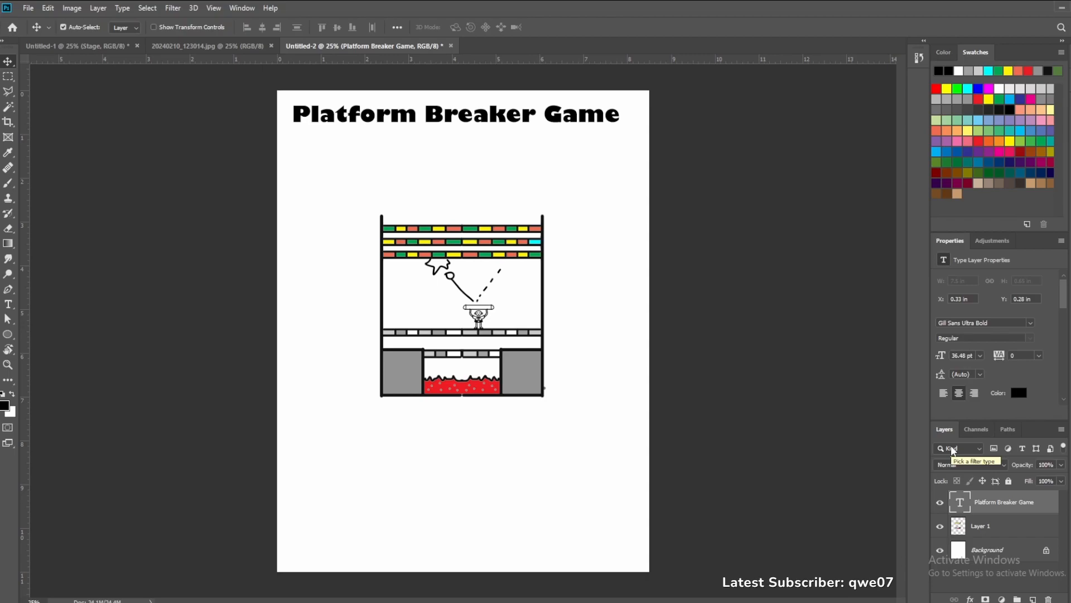
Nudge the stage drawing slightly down the page, and bring up the photographed sketch 20240210_123014.jpg for reference
left_click_drag(537, 335, 533, 339)
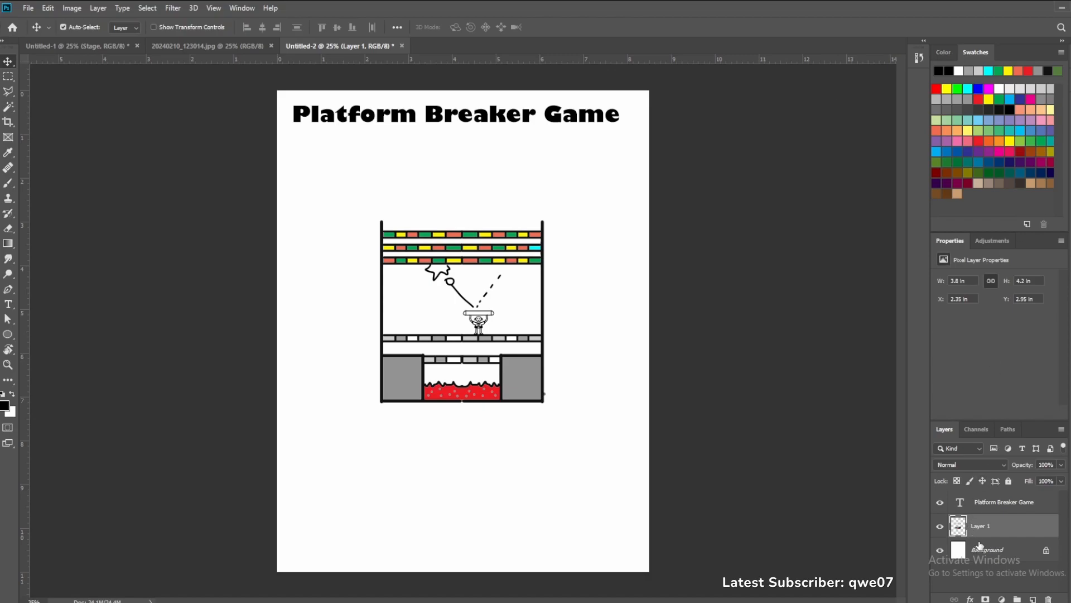
left_click(55, 48)
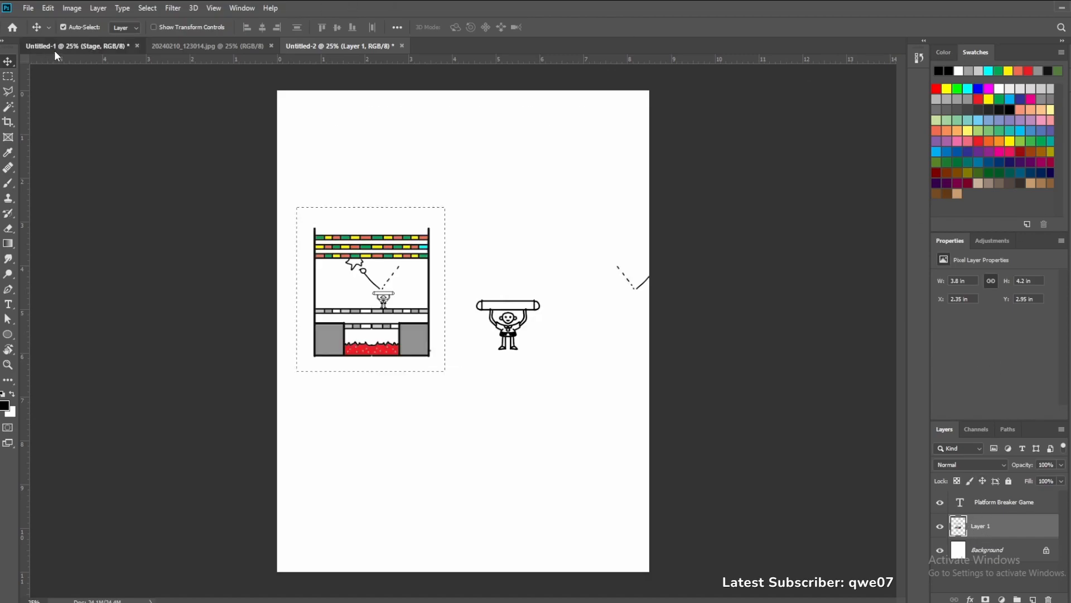
left_click(186, 44)
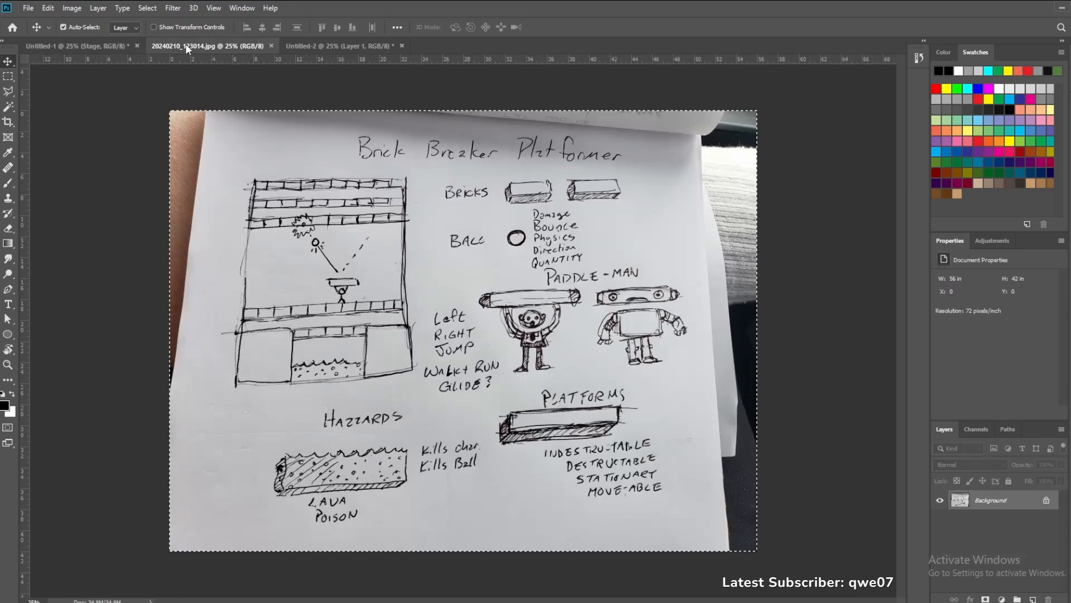